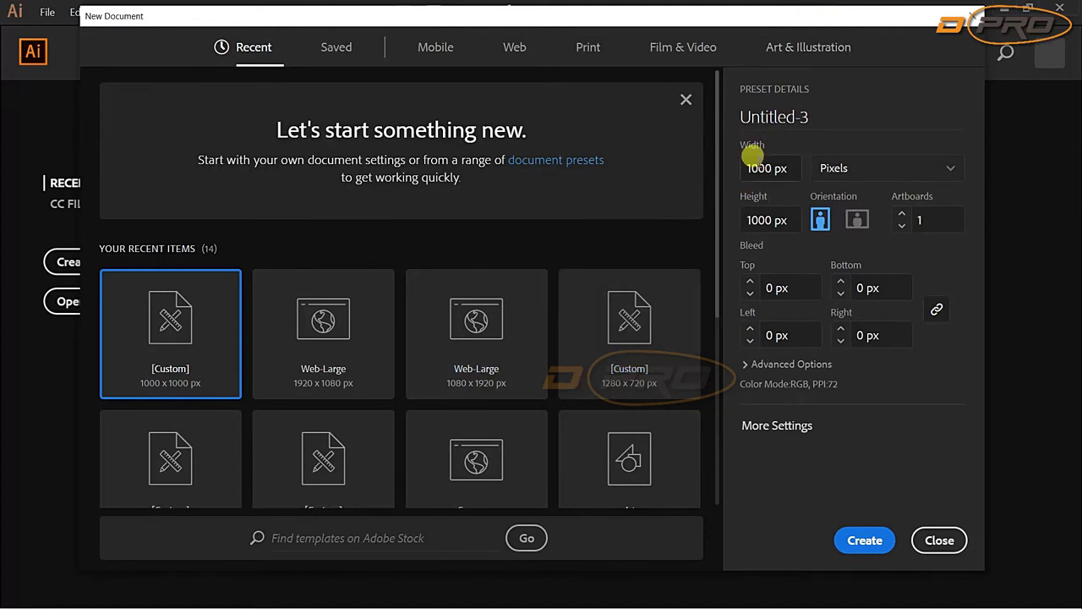
Create a new 1000 x 1000 px document with one artboard
drag(747, 220, 765, 223)
click(856, 543)
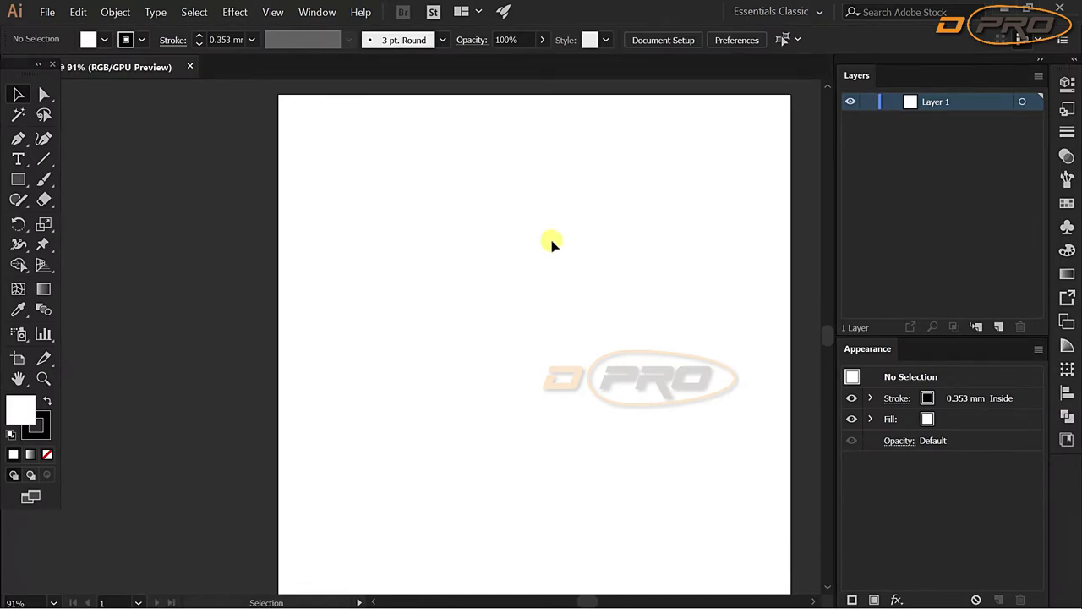
scroll(557, 289, down, 2)
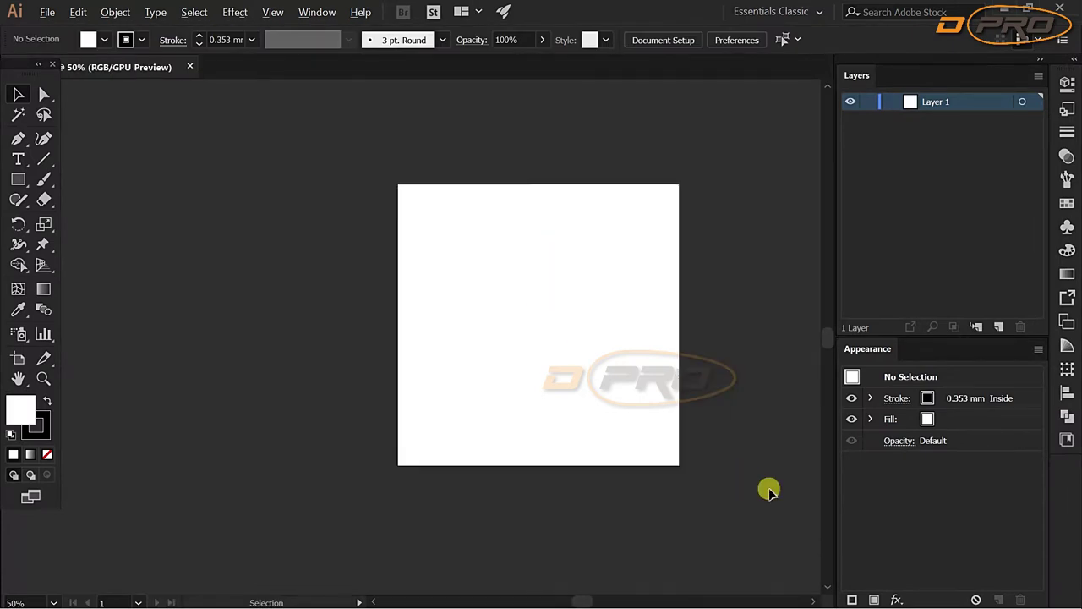
scroll(727, 439, up, 1)
scroll(590, 119, down, 1)
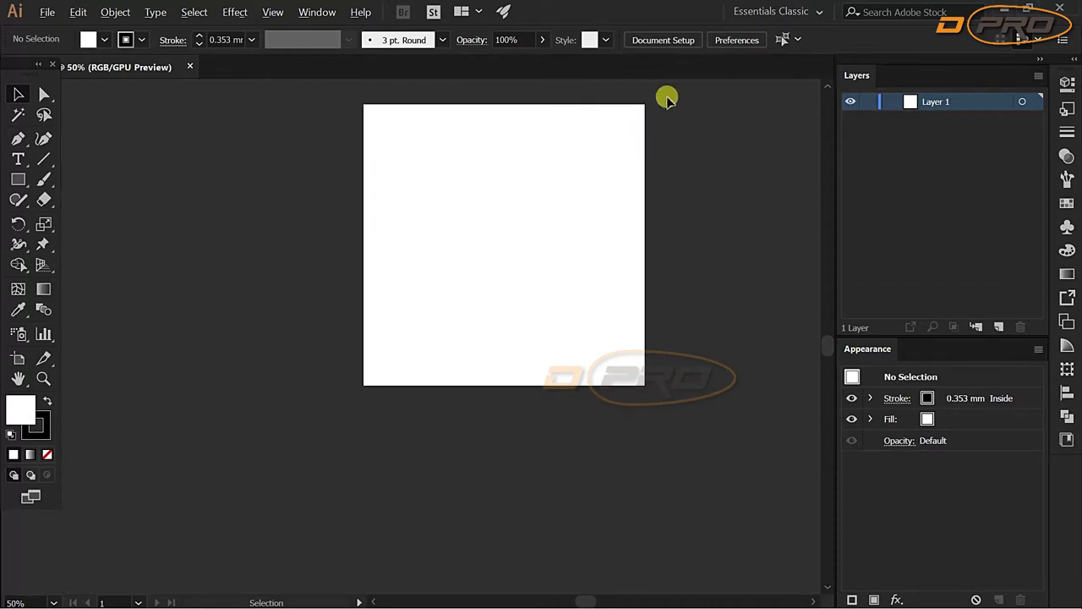
scroll(668, 100, up, 1)
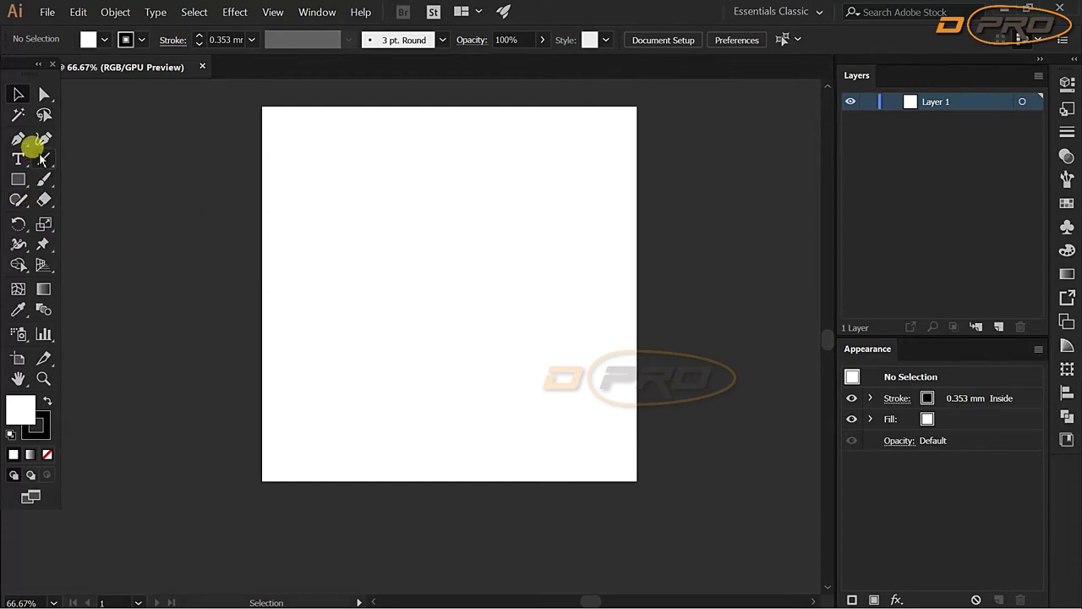
Start a polar grid on the artboard with its width and height both set to 600 px
click(19, 180)
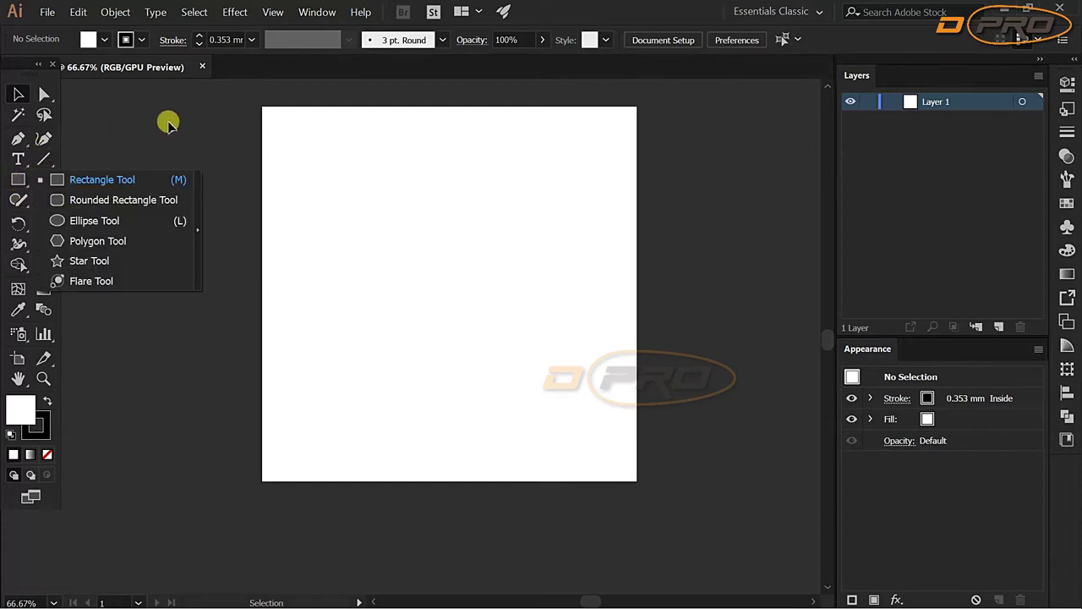
click(43, 181)
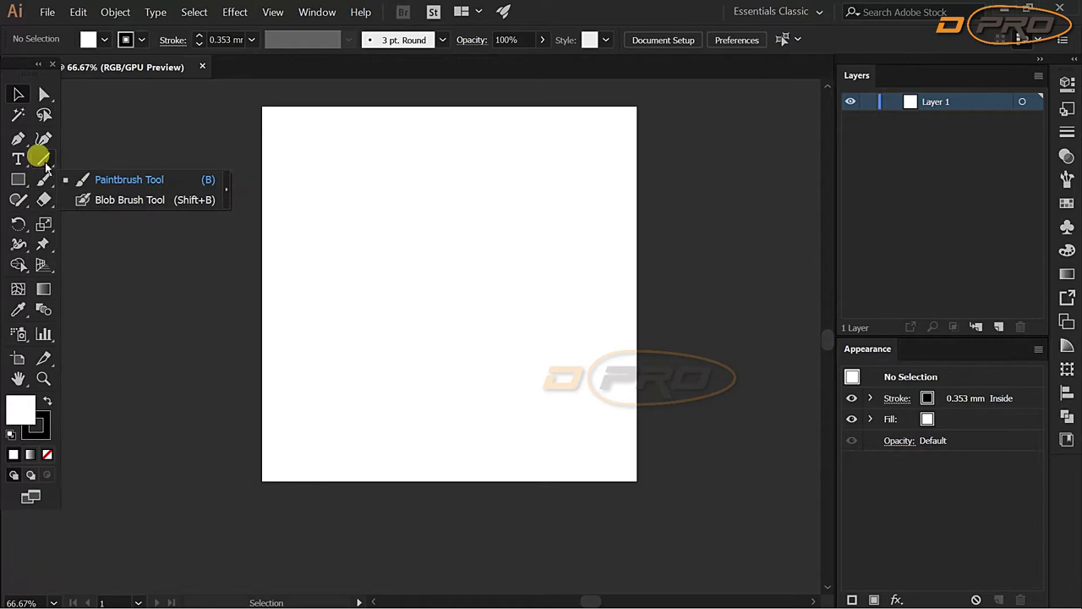
click(43, 158)
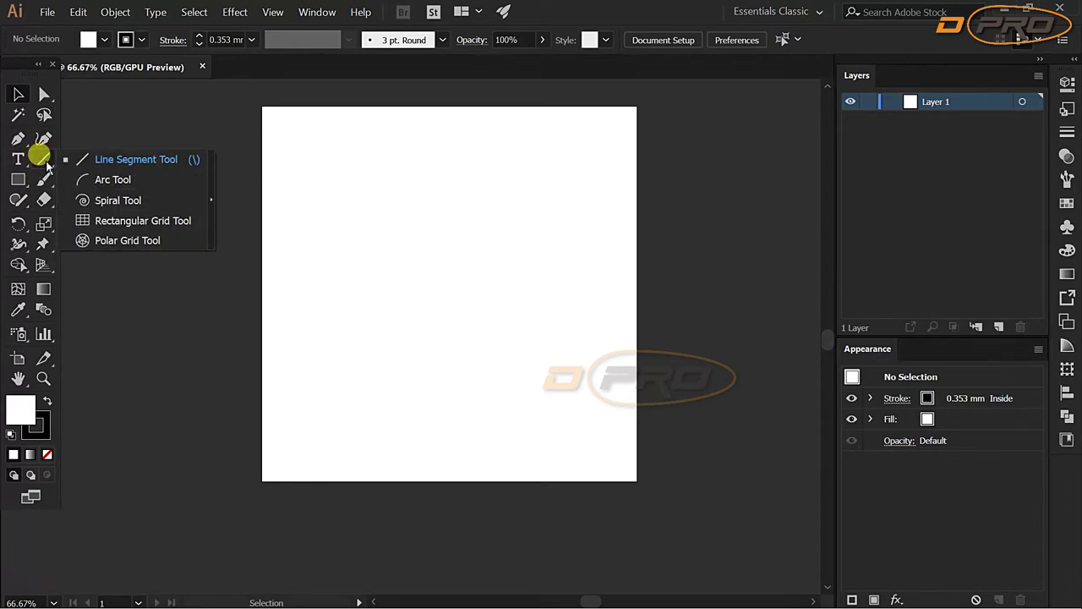
click(127, 242)
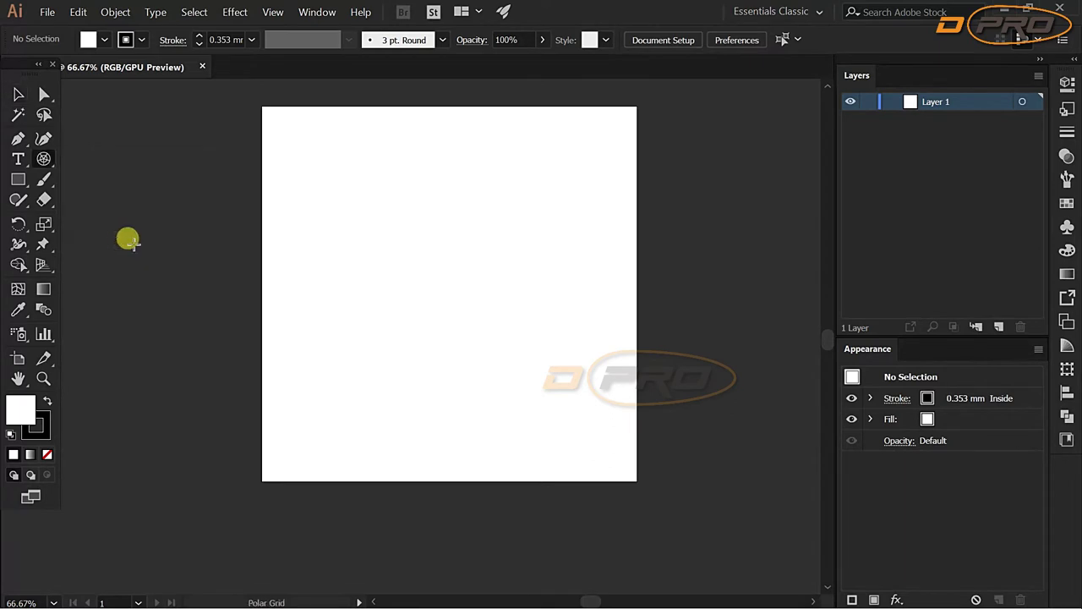
click(452, 292)
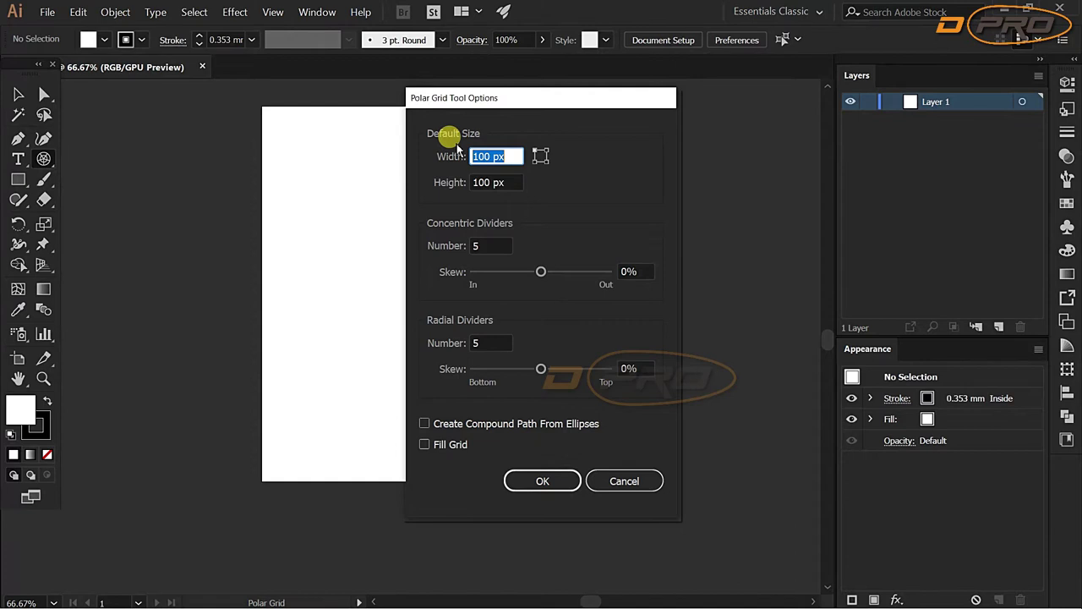
click(512, 156)
drag(513, 156, 423, 150)
text(600)
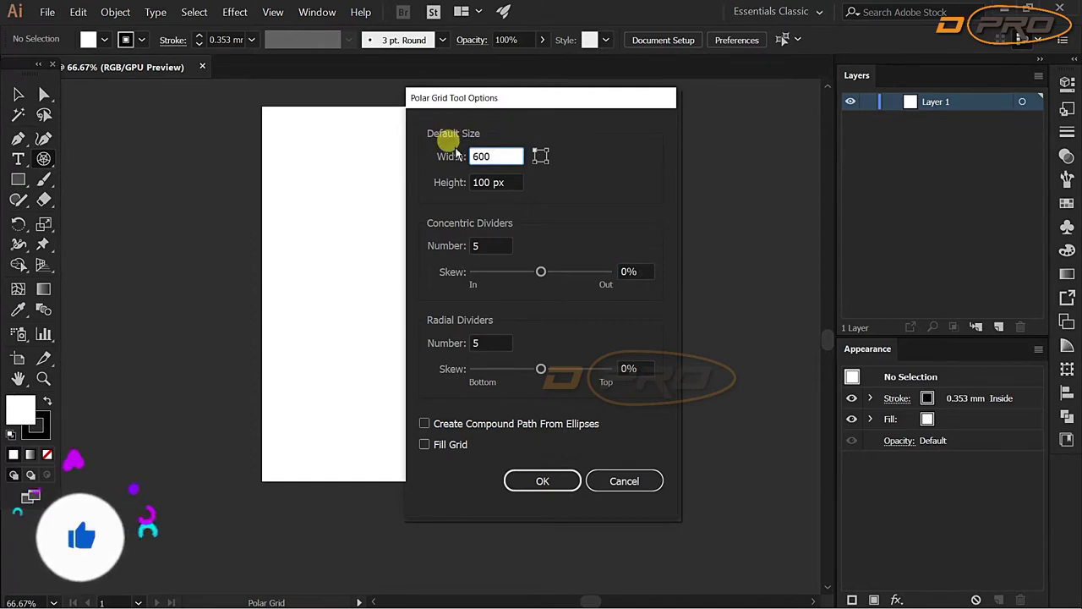
key(Tab)
text(600)
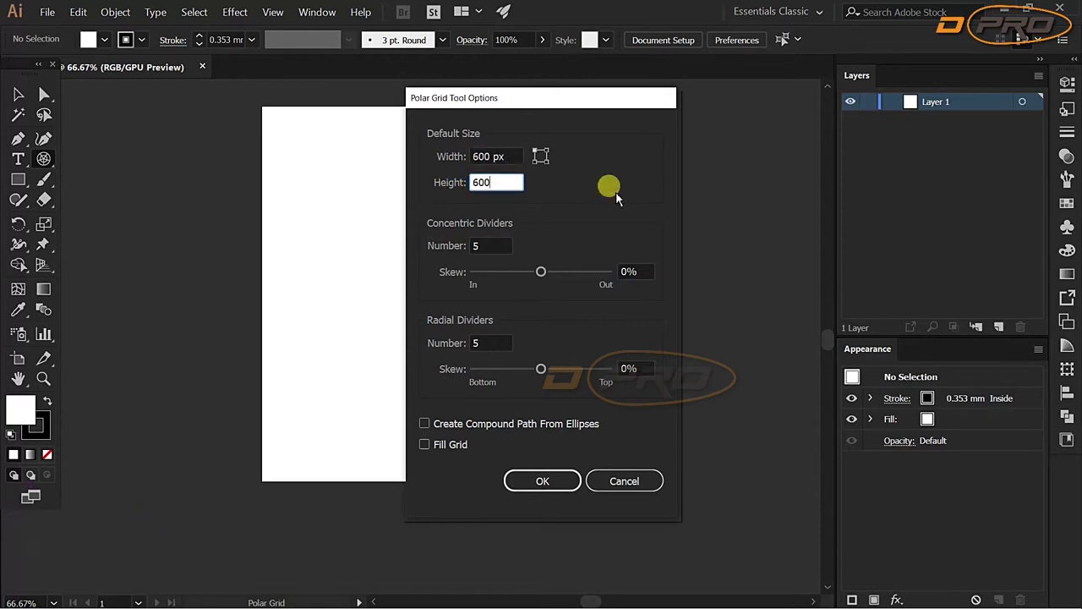
drag(507, 98, 429, 121)
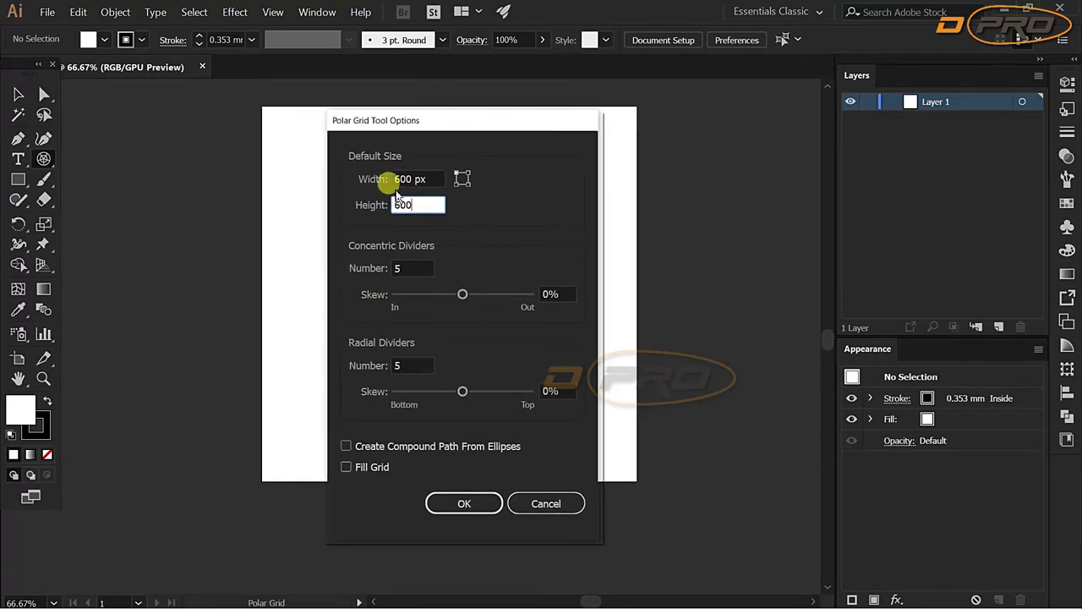
key(alt)
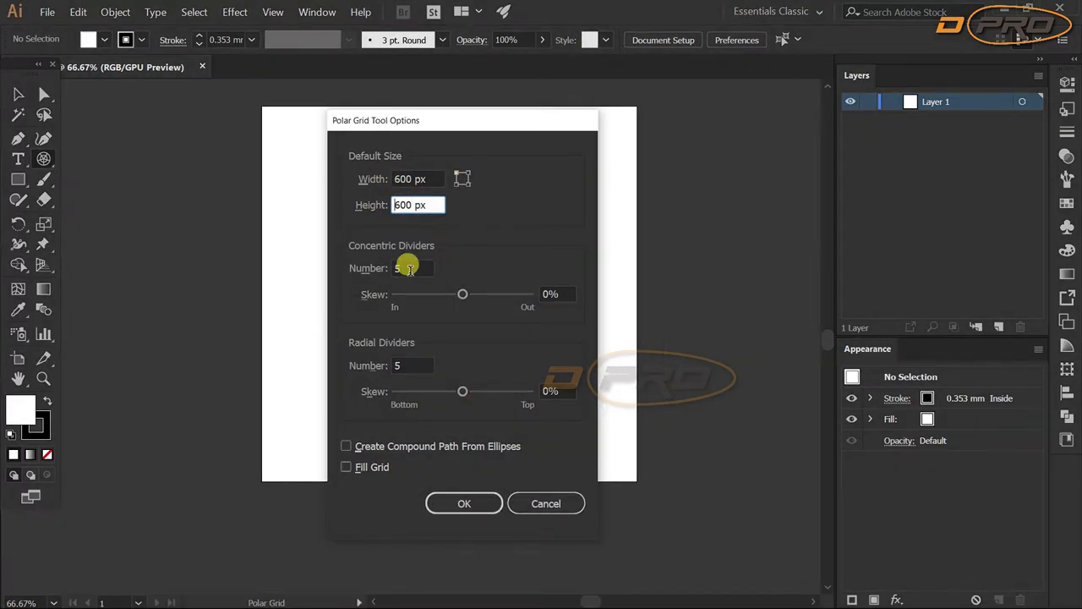
Set the concentric dividers to 0 and the radial dividers to 20, and create the polar grid
click(409, 268)
text(0)
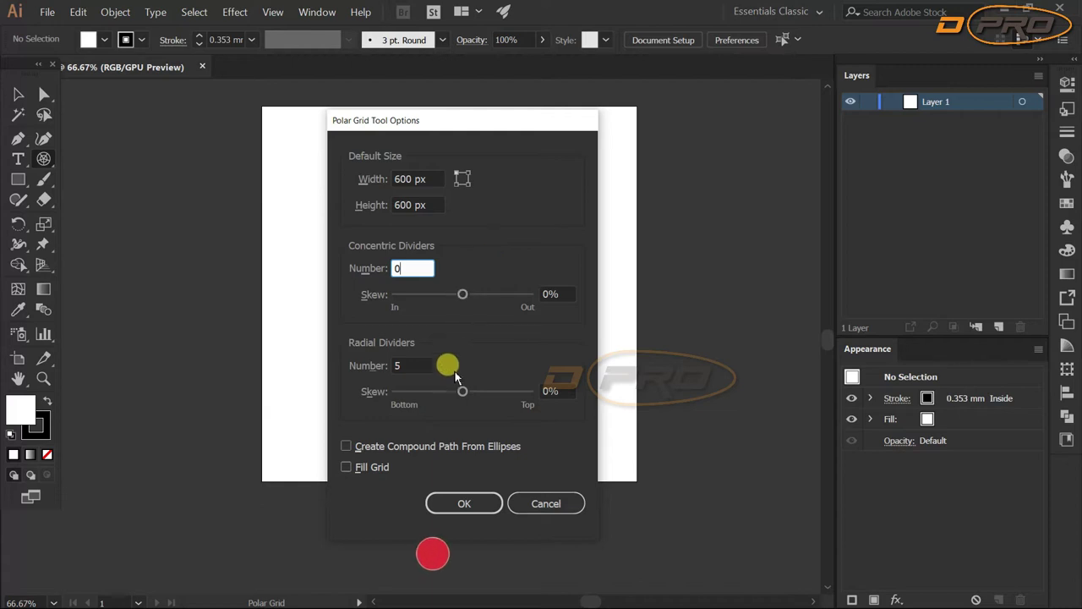
click(414, 364)
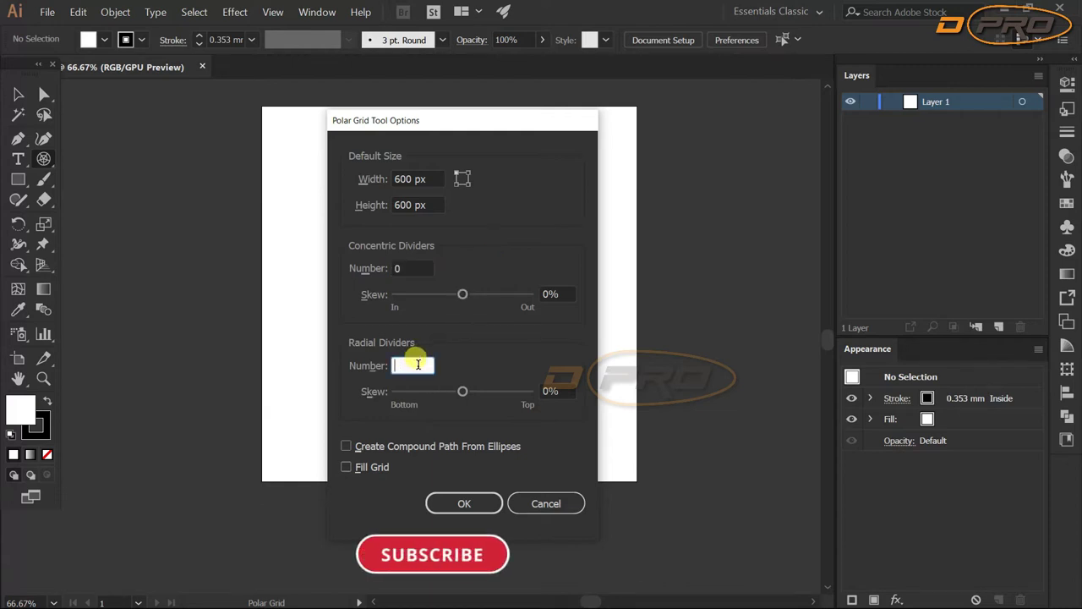
text(20)
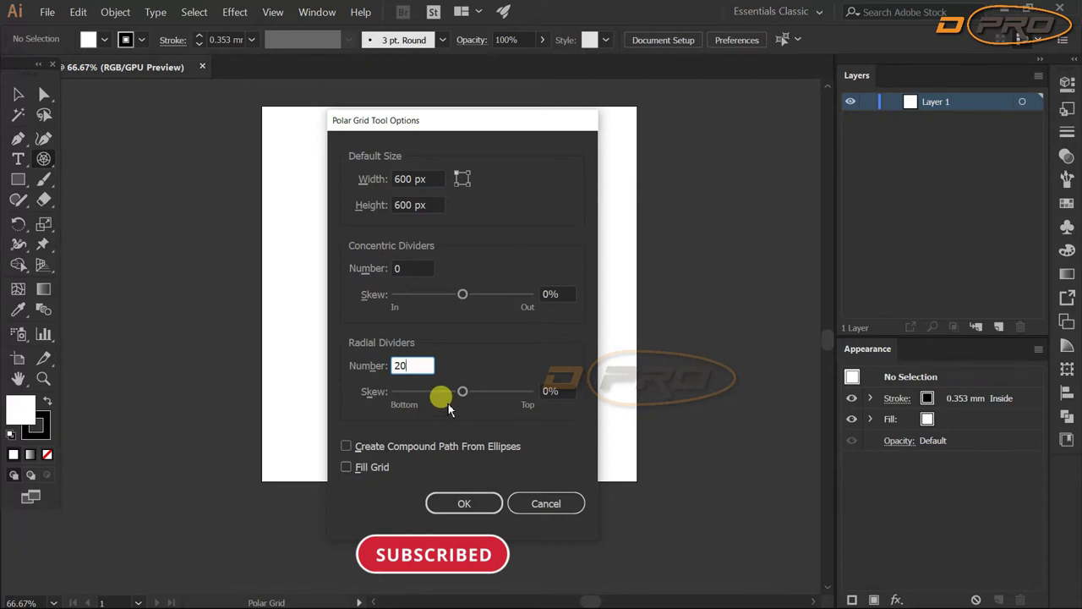
click(474, 501)
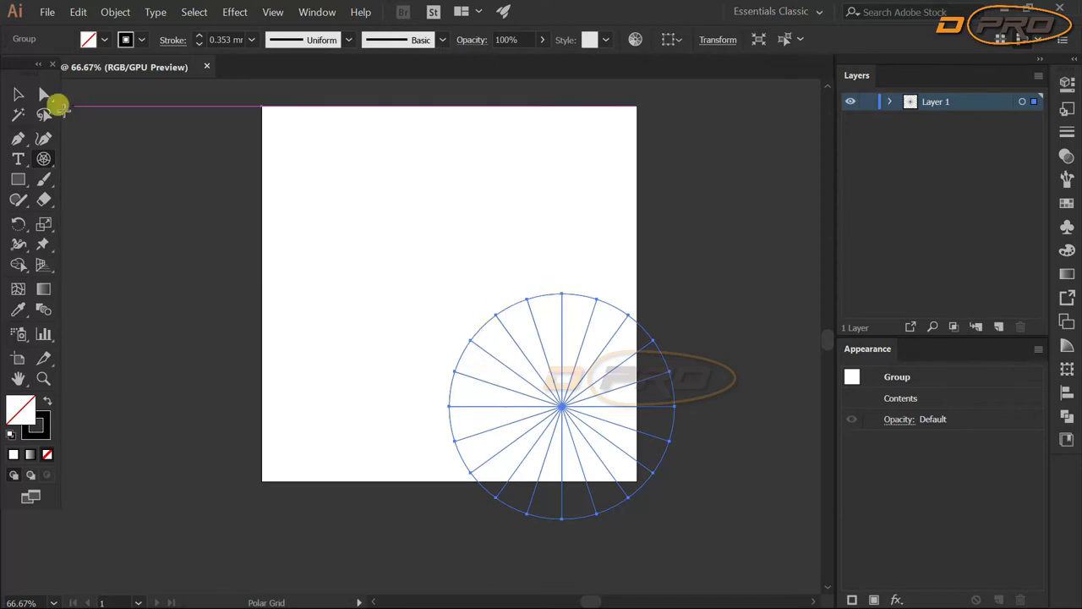
Move the polar grid so it is centred horizontally on the artboard, slightly above its middle, and deselect it
click(17, 95)
drag(550, 406, 455, 293)
click(706, 419)
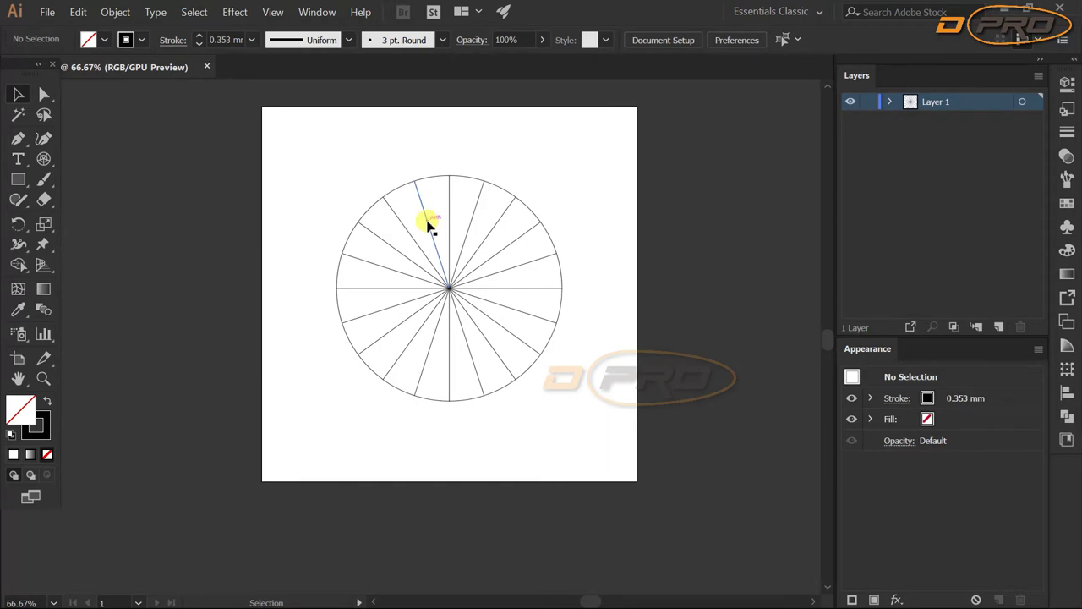
Swap the polar grid's fill and stroke to give it a black fill and no stroke
click(44, 403)
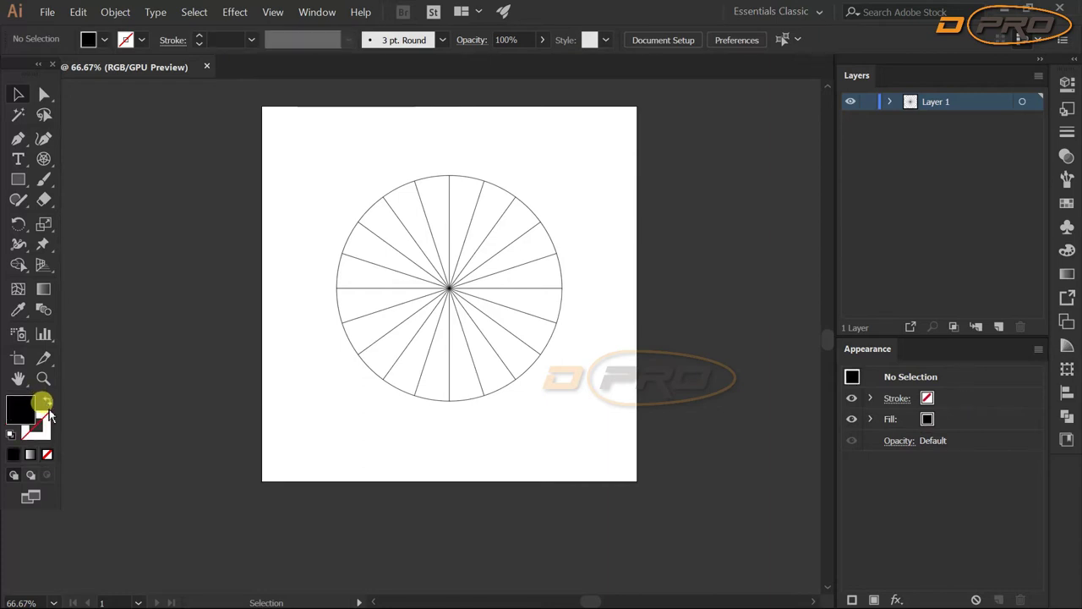
click(449, 289)
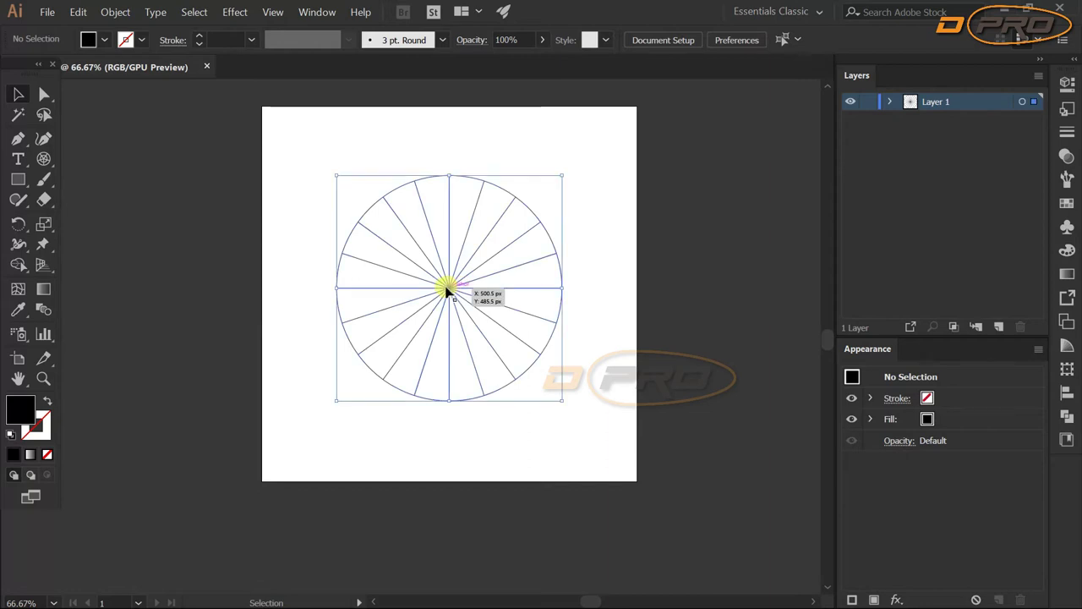
click(45, 403)
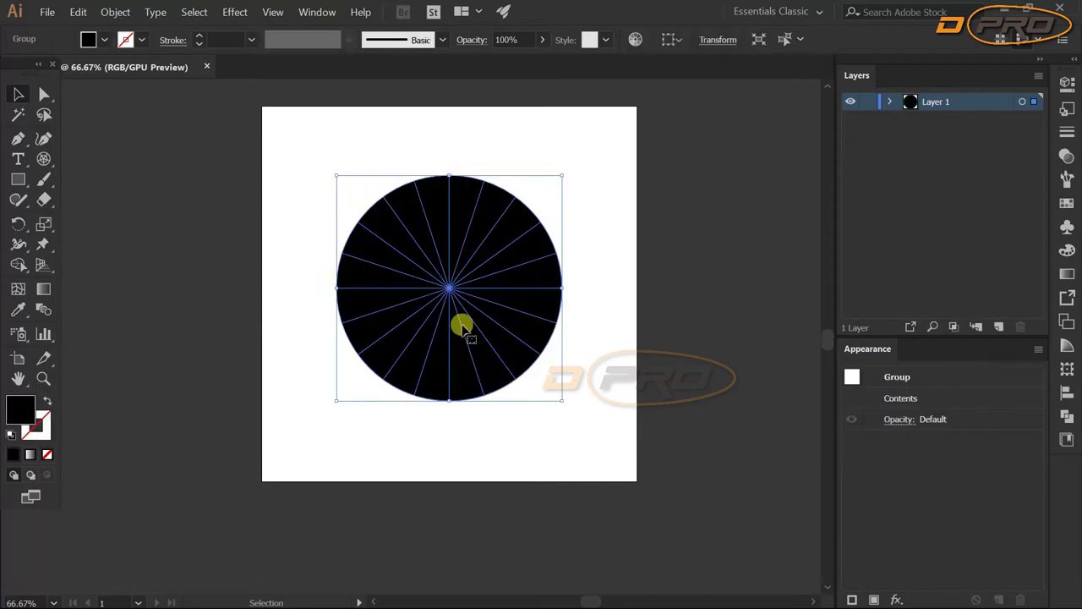
click(25, 404)
double_click(13, 421)
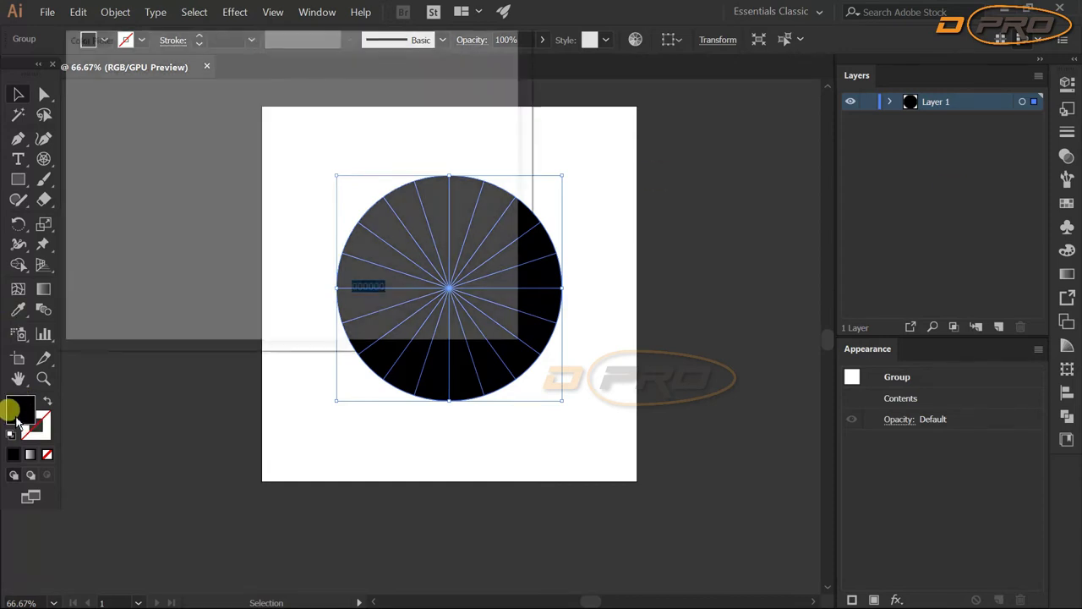
click(441, 115)
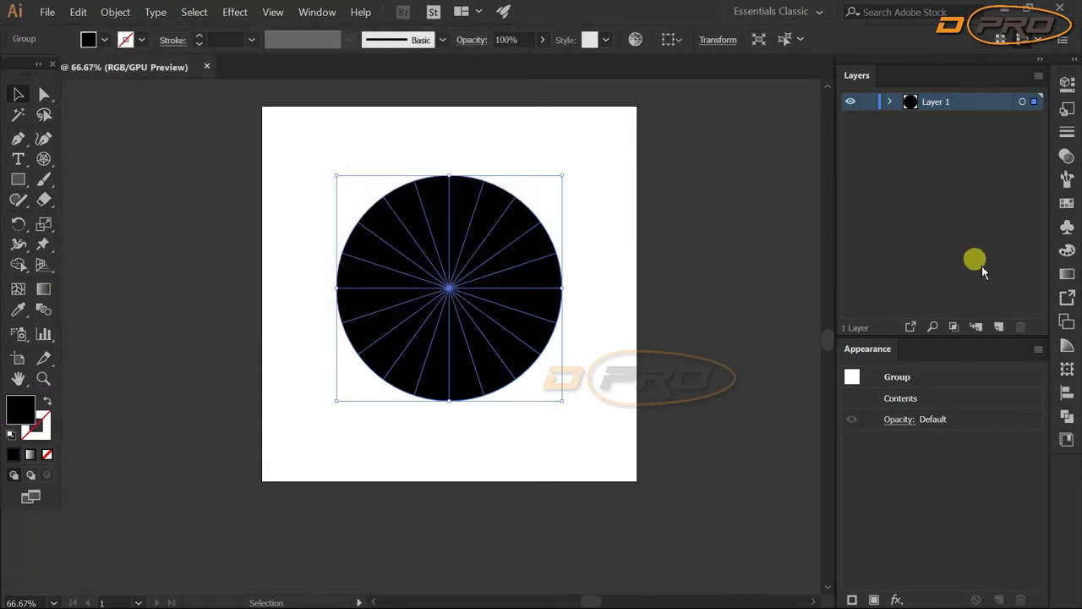
Try several magenta and pink swatches on the polar grid and fill it with the pink swatch R=237 G=30 B=121
click(1069, 203)
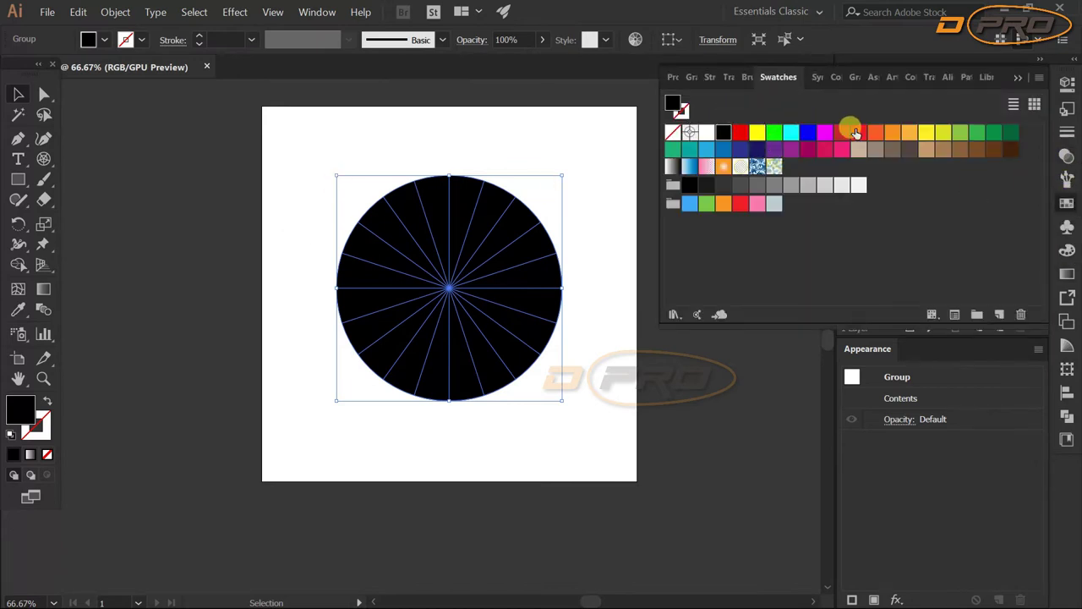
click(824, 133)
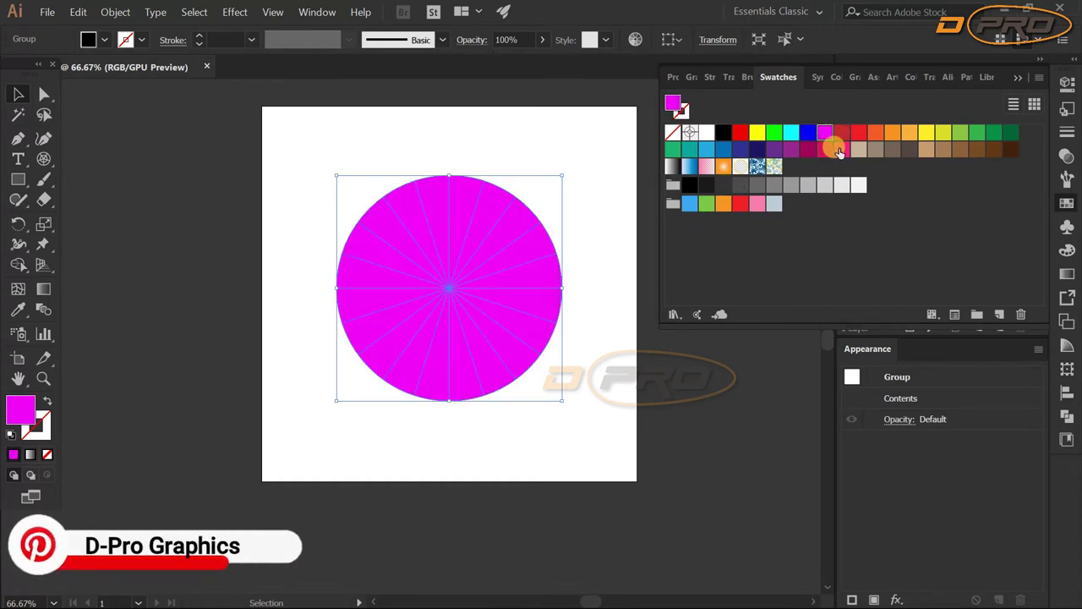
double_click(826, 136)
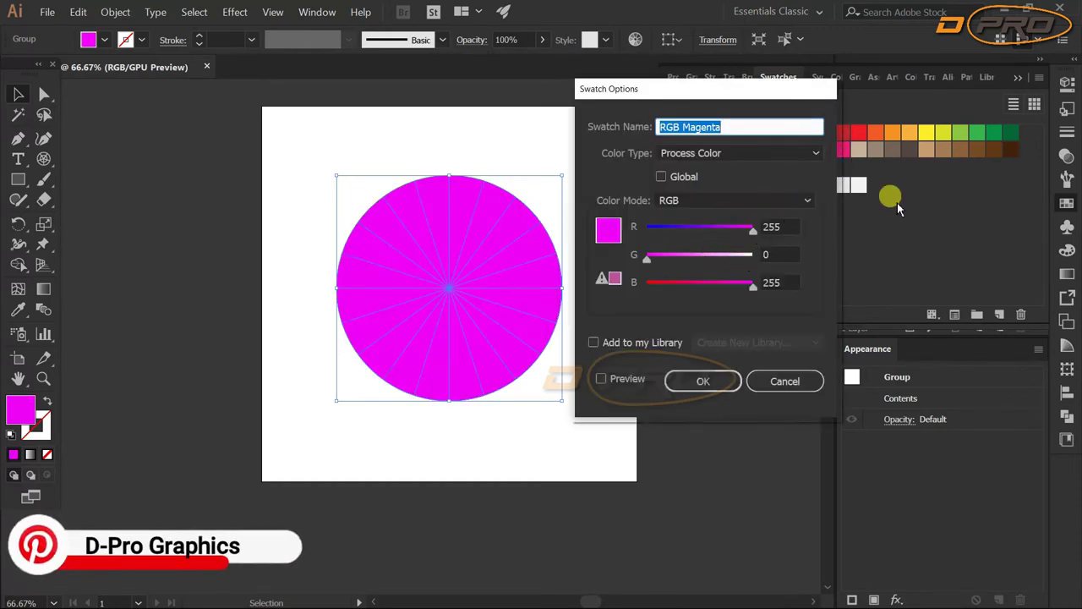
click(729, 380)
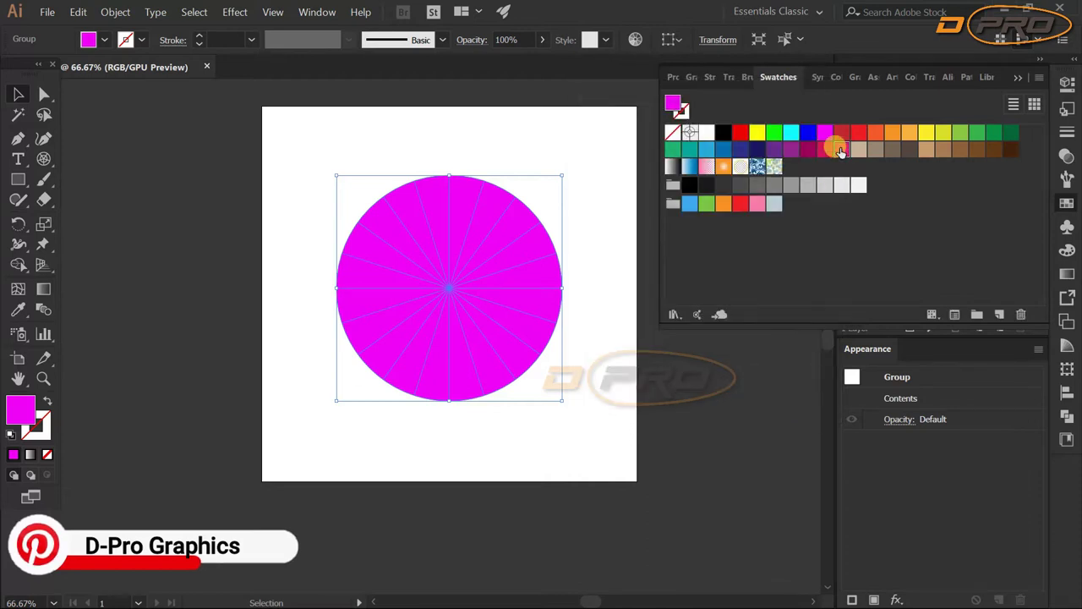
click(840, 149)
click(825, 150)
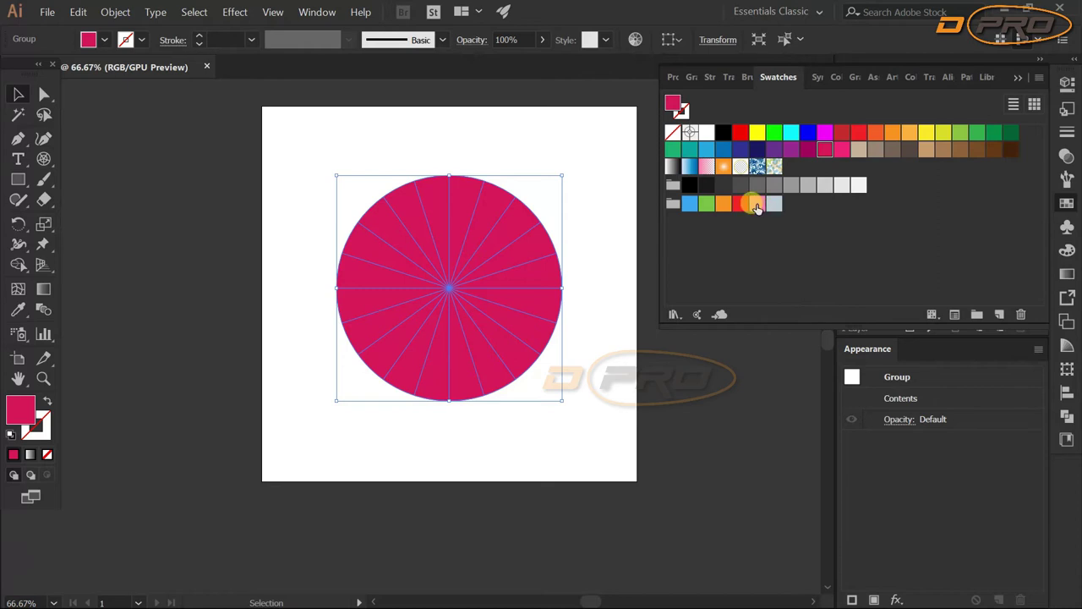
click(757, 205)
click(835, 152)
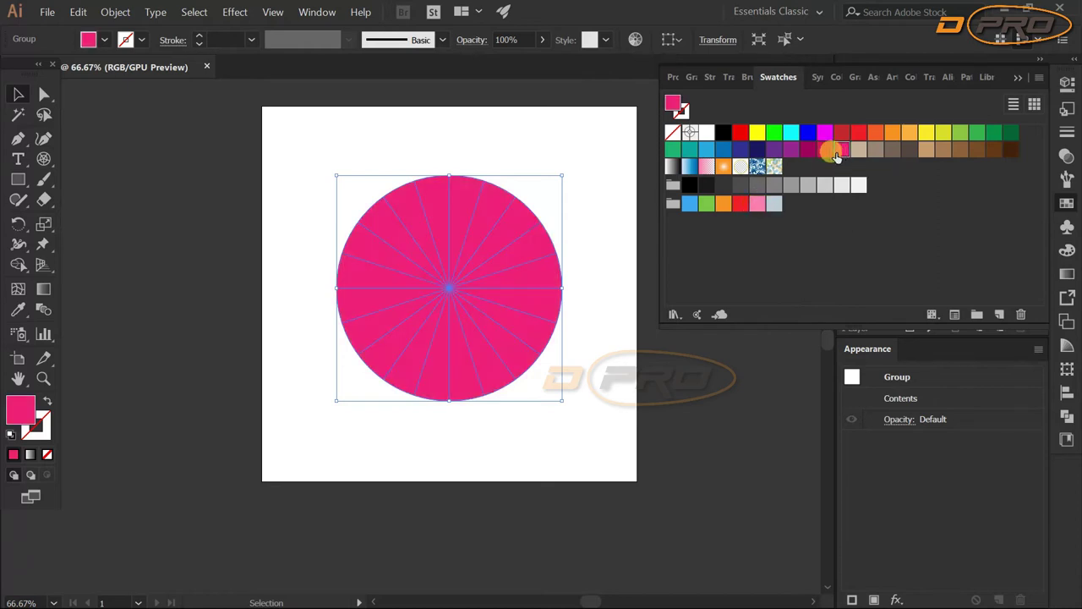
Edit the applied pink swatch to R=217 G=44 B=121 with preview turned on
double_click(836, 152)
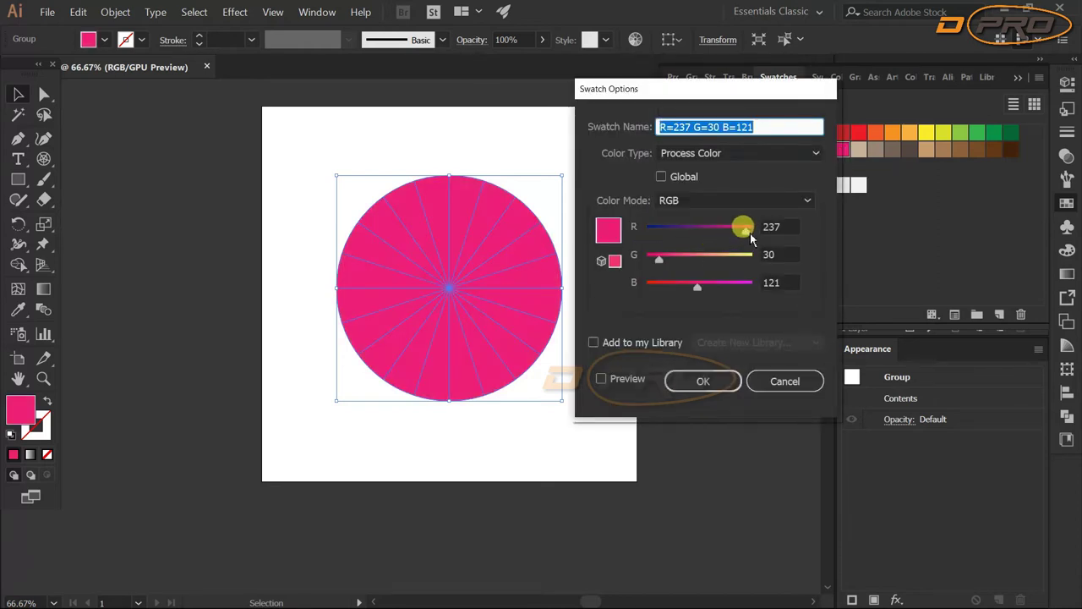
drag(747, 238, 725, 232)
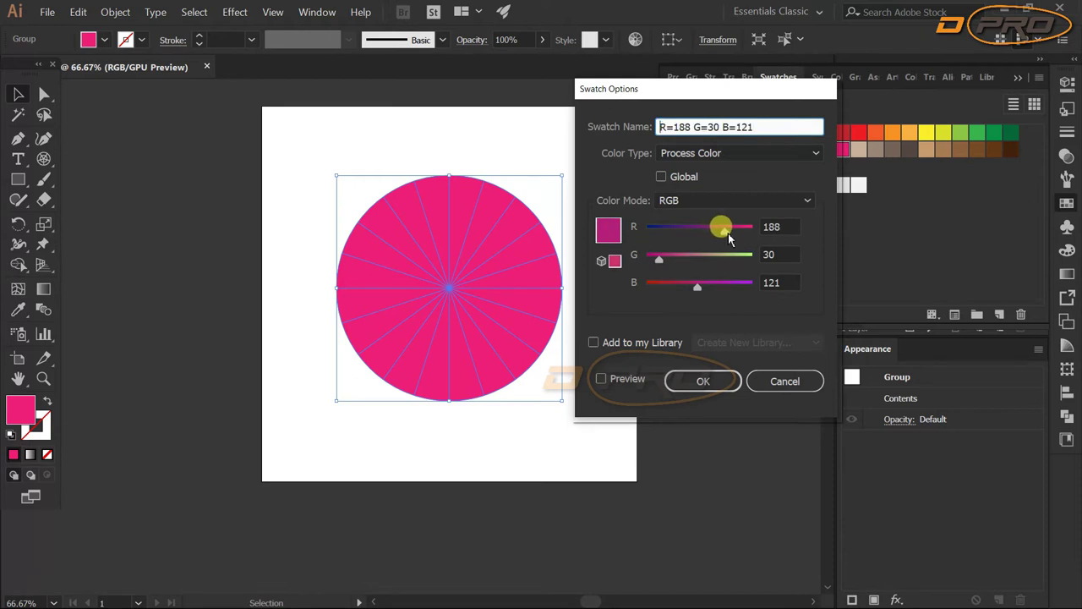
drag(664, 266, 699, 262)
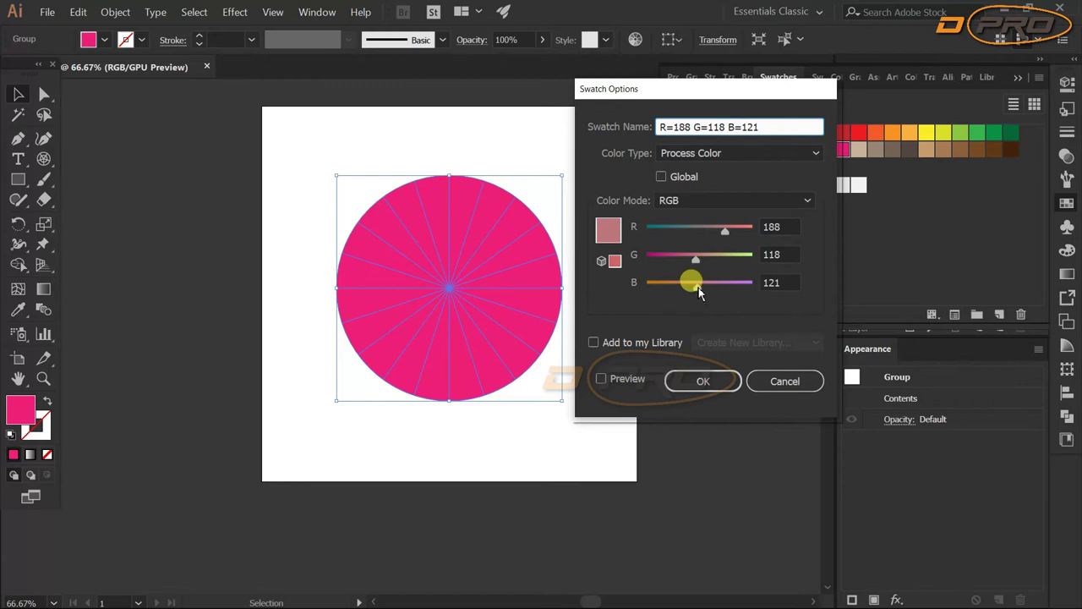
click(621, 379)
drag(697, 267, 670, 255)
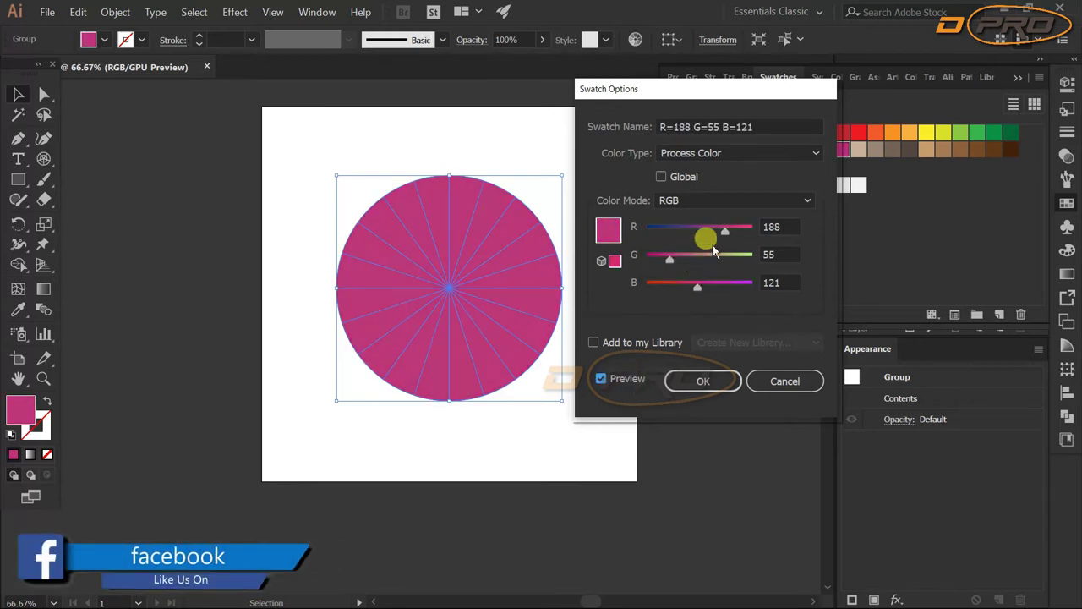
mouse_move(727, 235)
mouse_down()
mouse_move(756, 237)
mouse_move(738, 236)
mouse_up()
mouse_move(670, 259)
mouse_down()
mouse_move(654, 260)
mouse_move(664, 263)
mouse_up()
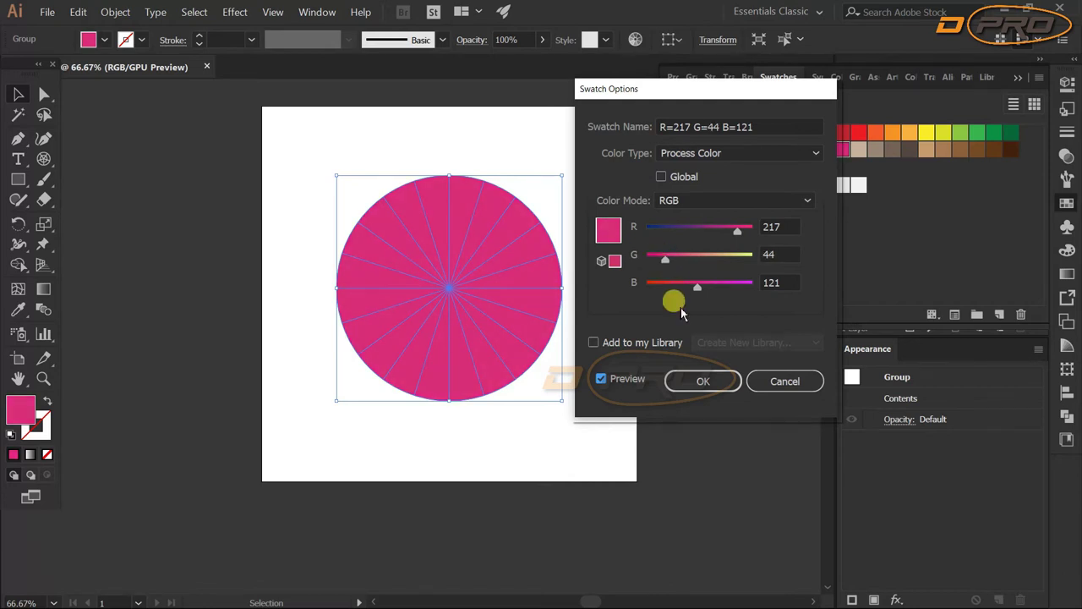
click(706, 382)
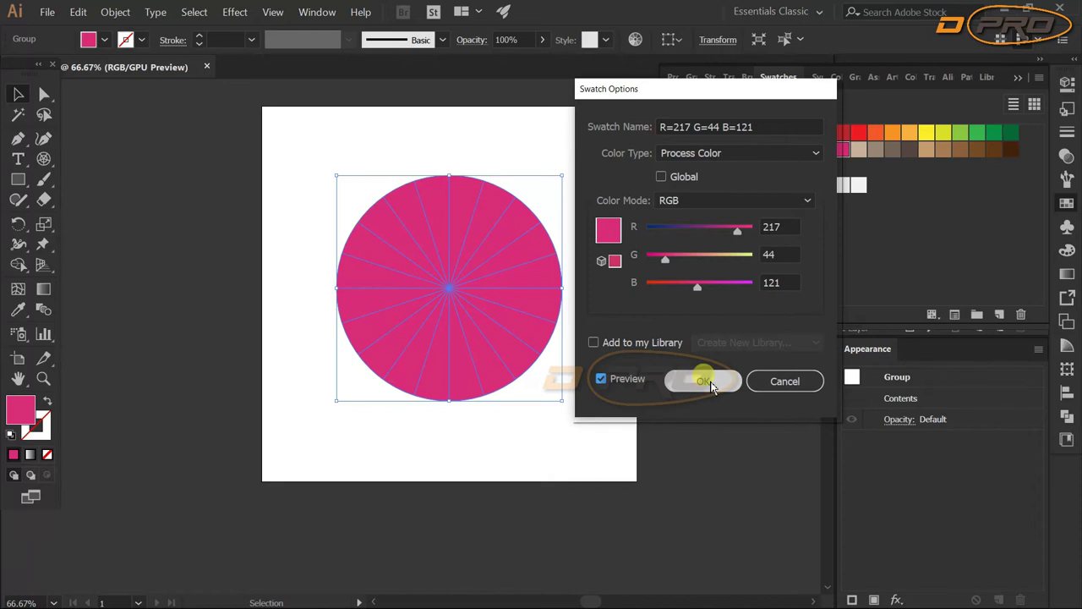
Confirm the pink swatch edit and deselect the polar grid
click(708, 382)
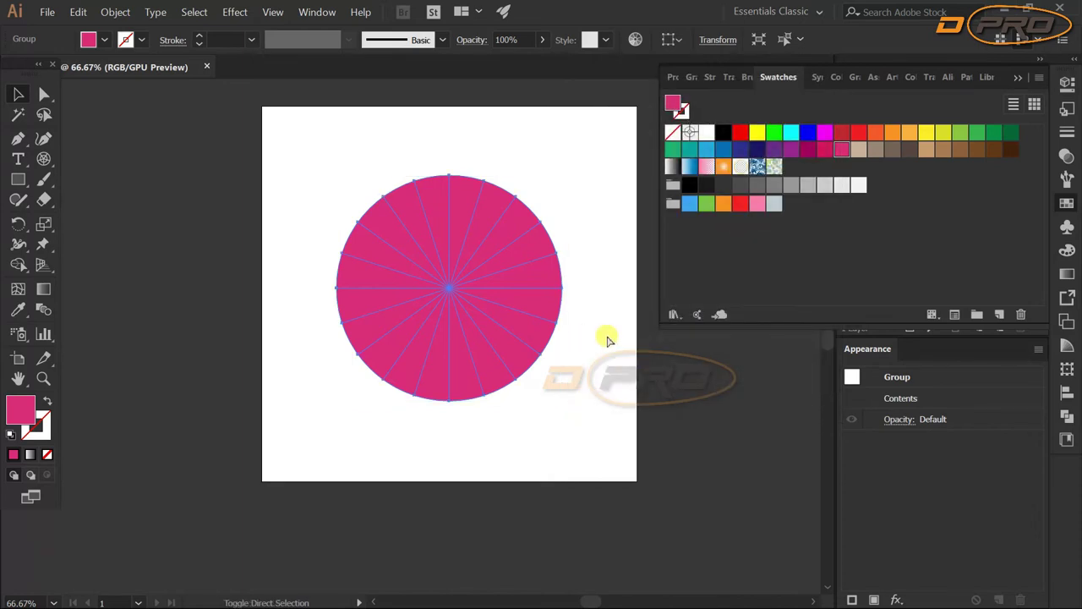
click(607, 338)
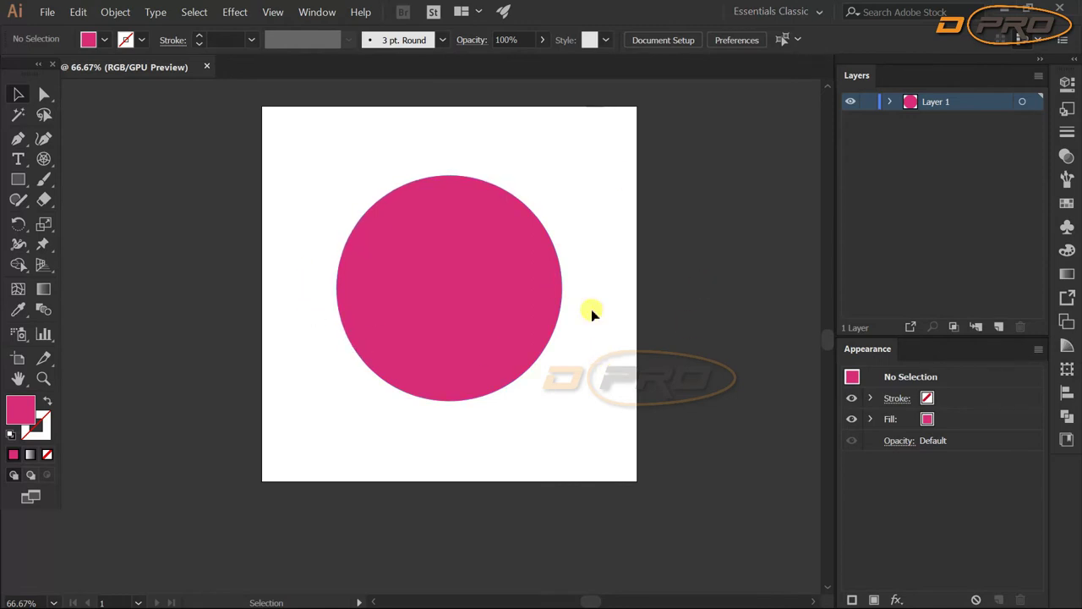
click(432, 276)
Make the red swatch R=237 G=28 B=36 a global colour with nothing selected
click(1066, 203)
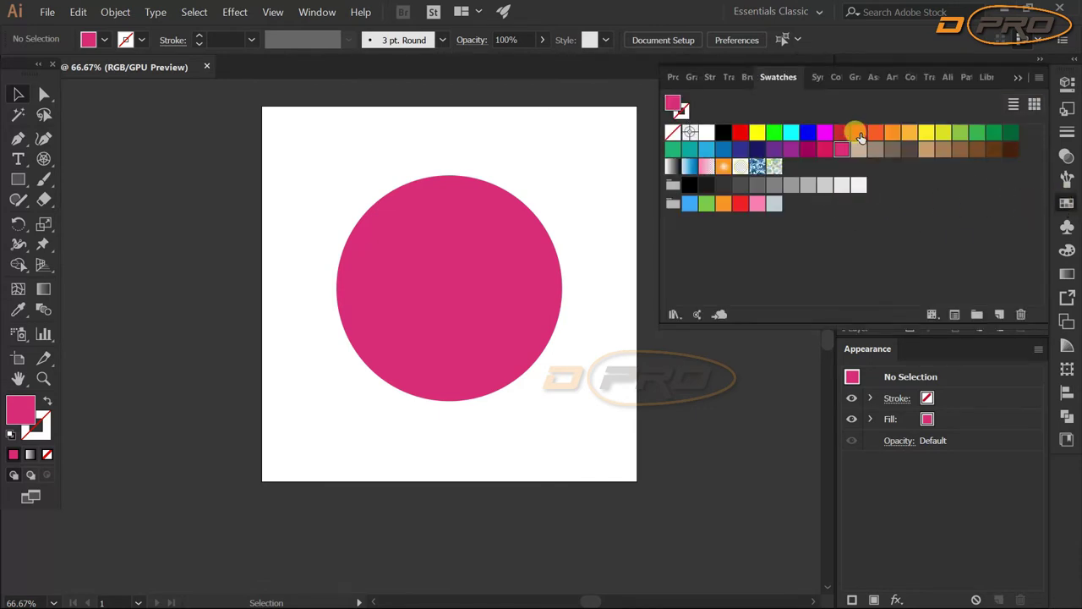
click(859, 136)
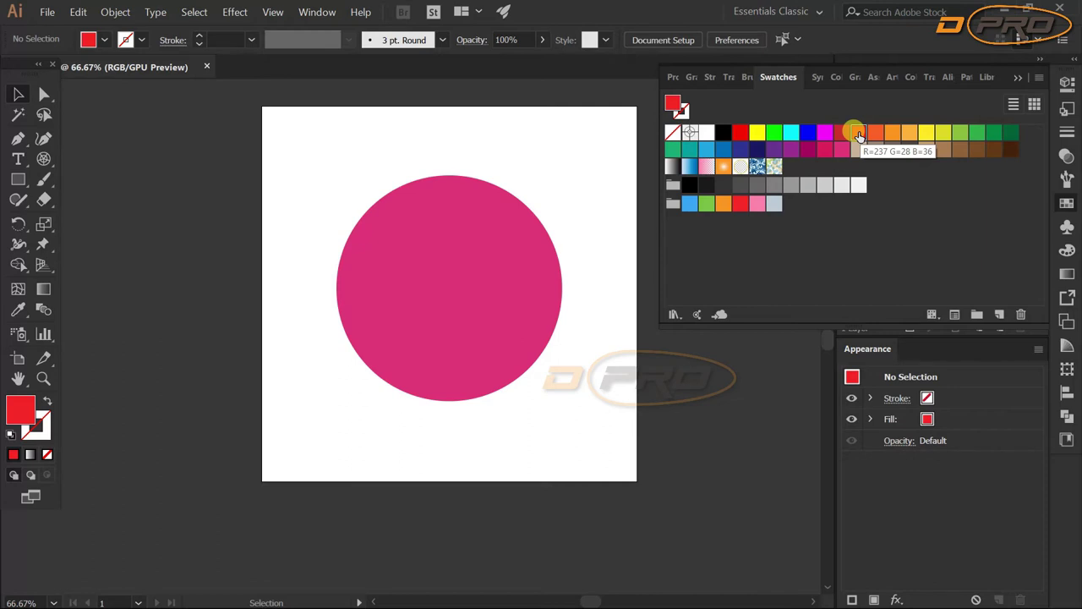
double_click(859, 135)
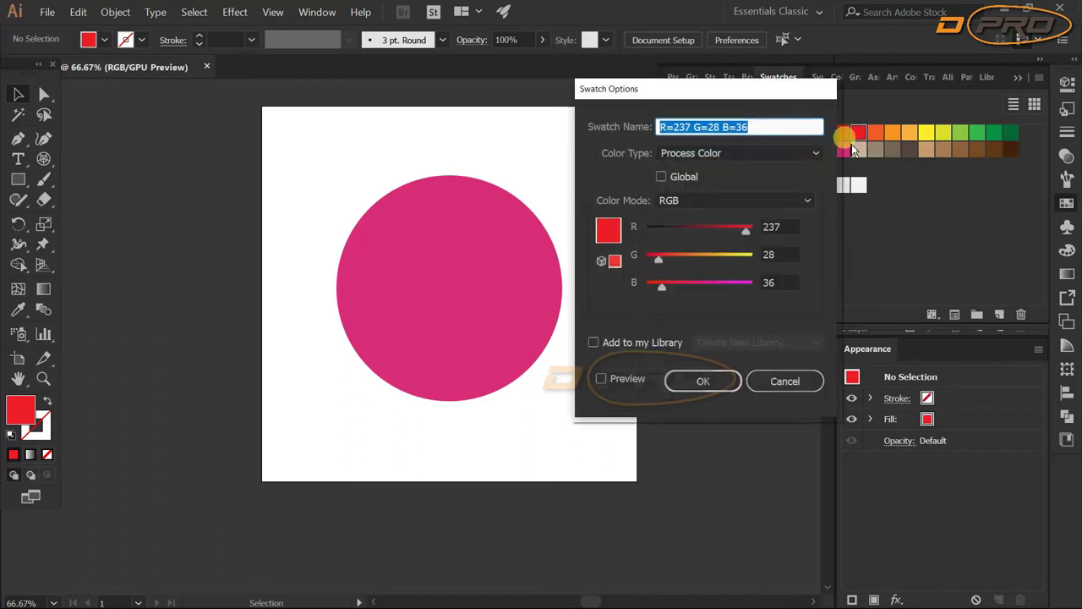
click(661, 177)
click(703, 380)
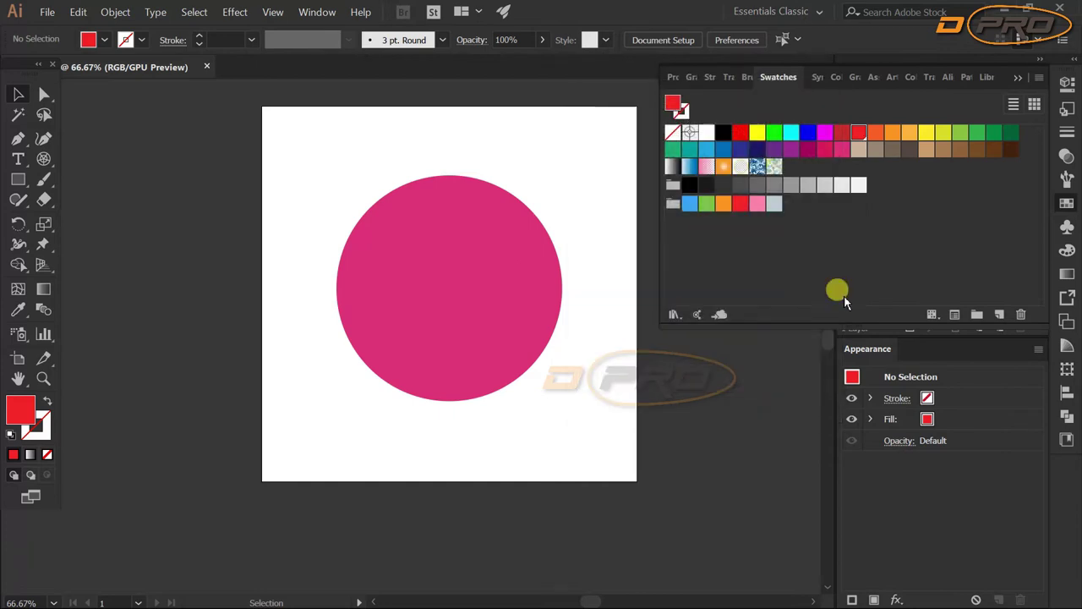
Make the light grey swatch R=242 G=242 B=242 a global colour
double_click(859, 184)
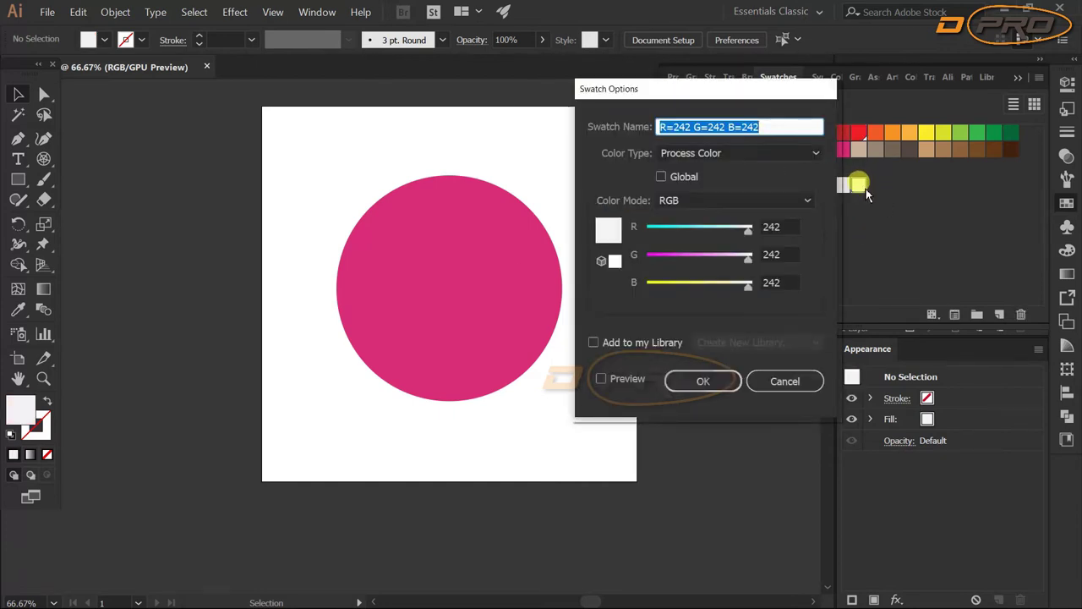
click(661, 177)
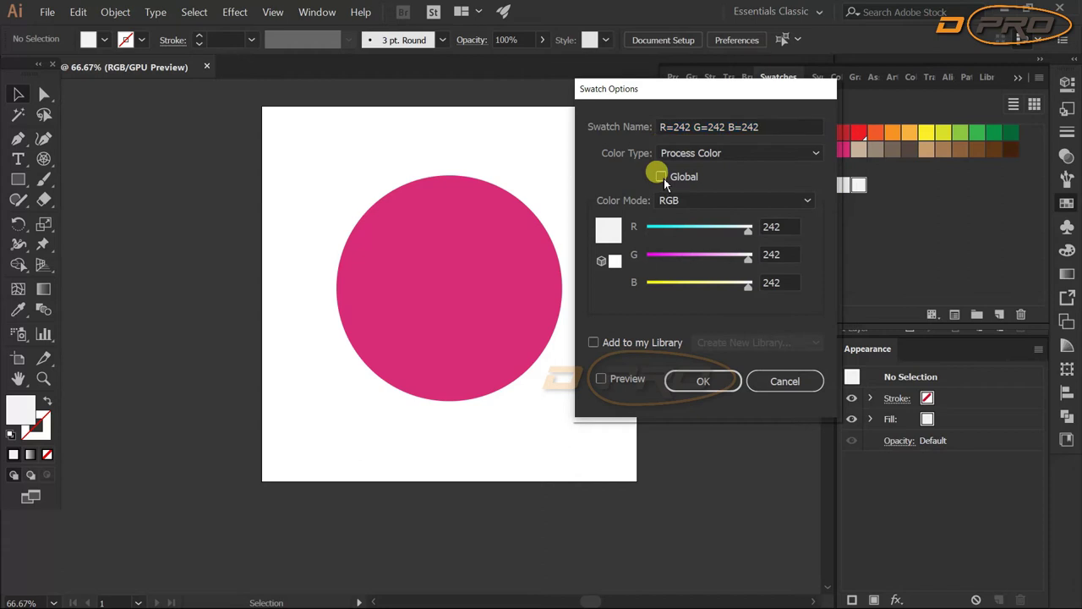
click(703, 380)
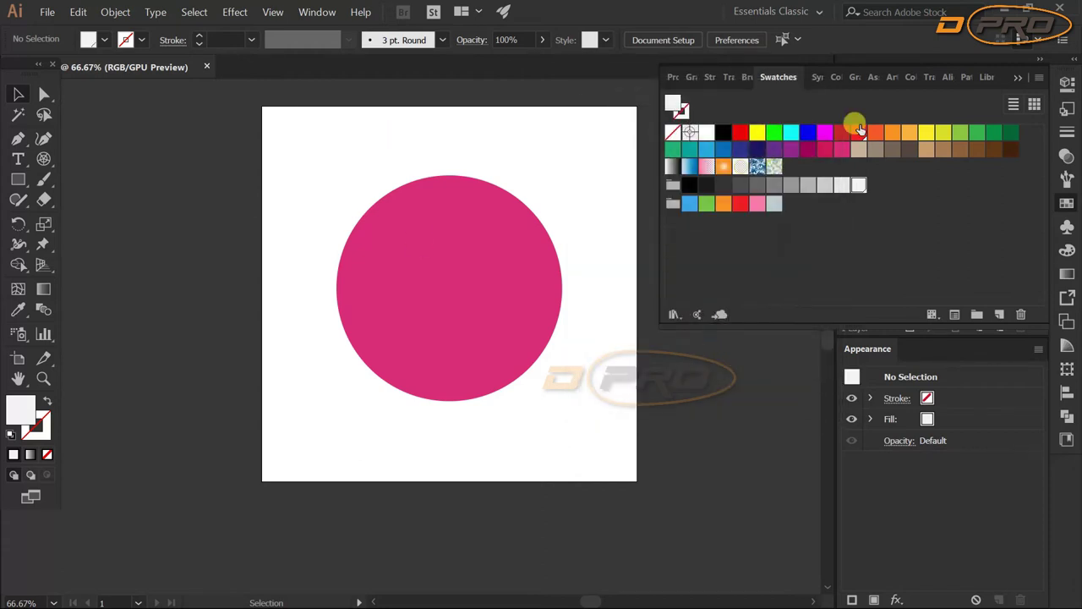
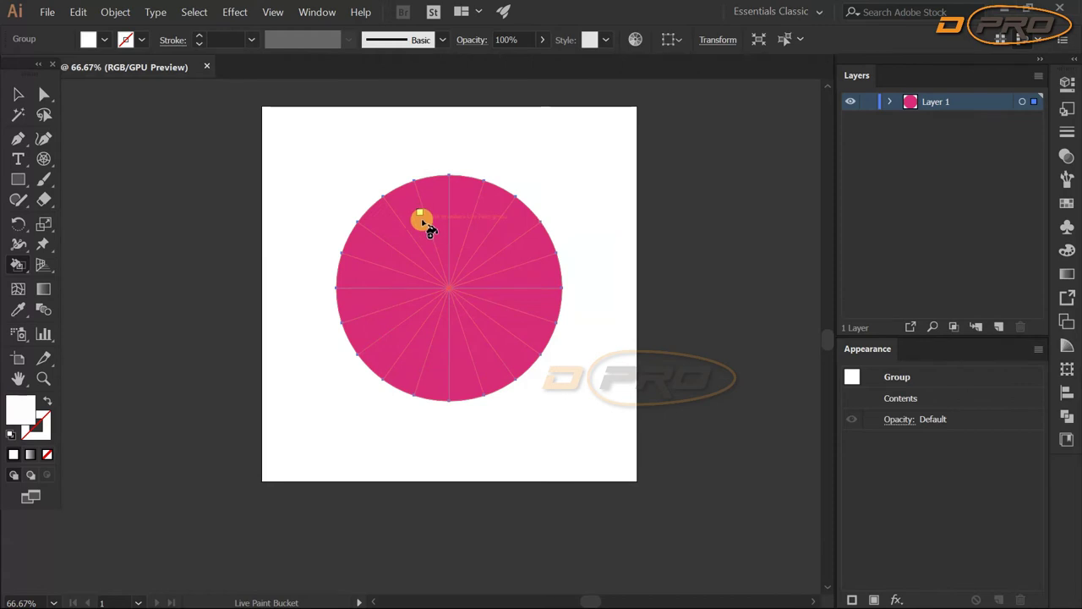
Live-paint every other segment of the polar grid, ten in all, with the global red swatch R=237 G=28 B=36
click(435, 199)
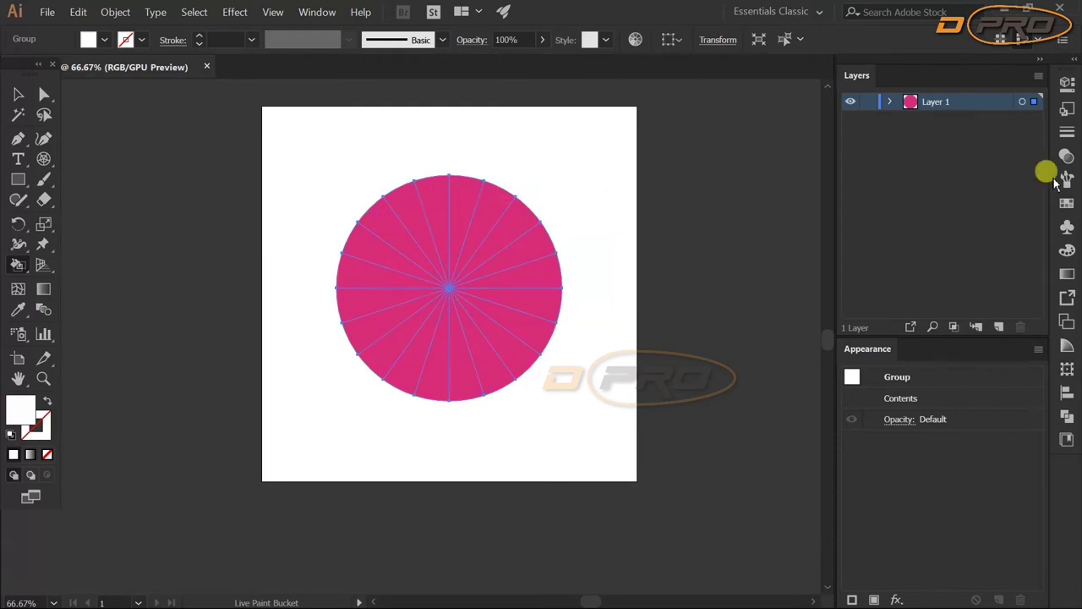
click(1067, 203)
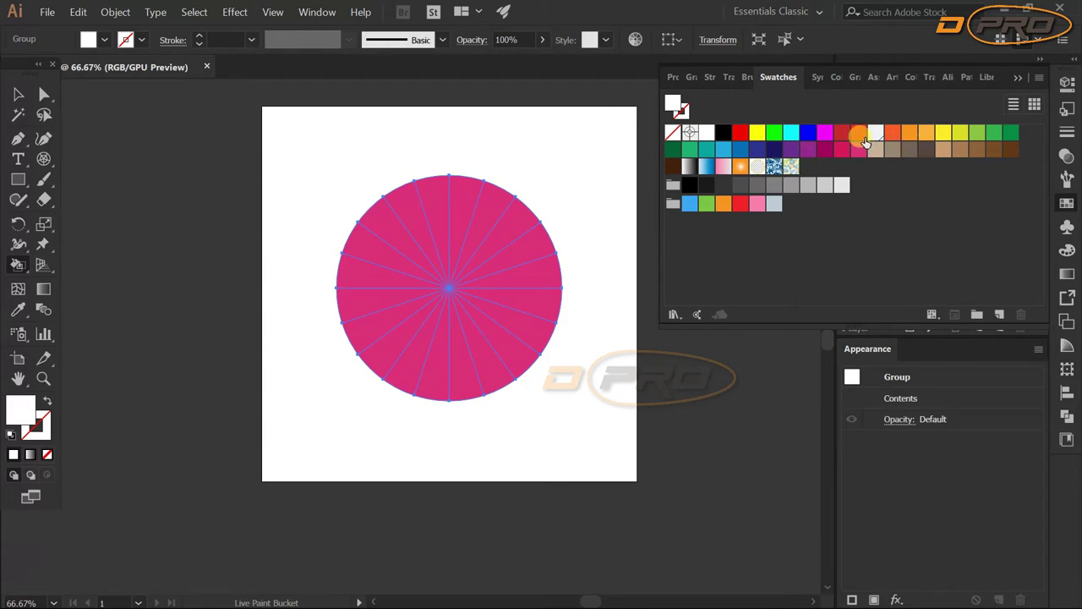
click(859, 134)
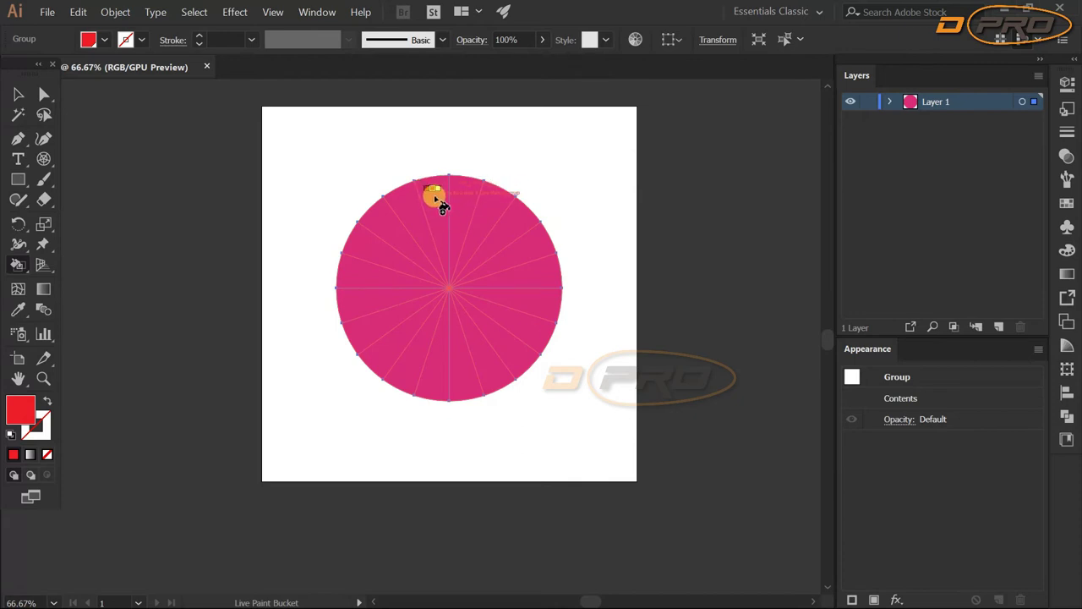
click(440, 205)
click(495, 215)
click(530, 255)
click(534, 302)
click(511, 351)
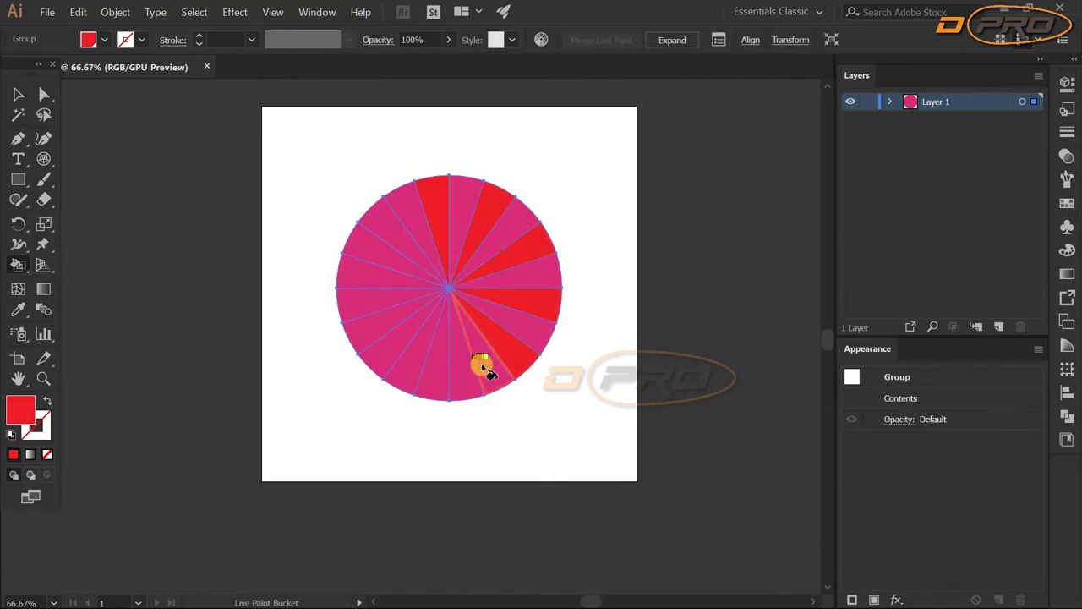
click(464, 372)
click(405, 379)
click(377, 325)
click(361, 271)
click(388, 239)
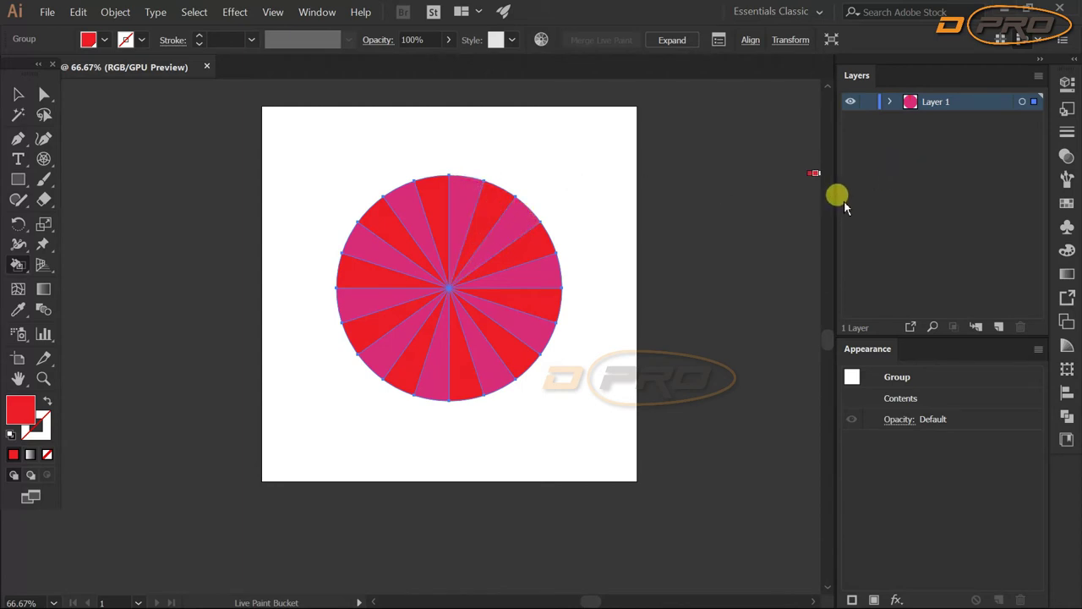
Live-paint the ten remaining pink segments with the global light grey swatch R=242 G=242 B=242
click(1066, 201)
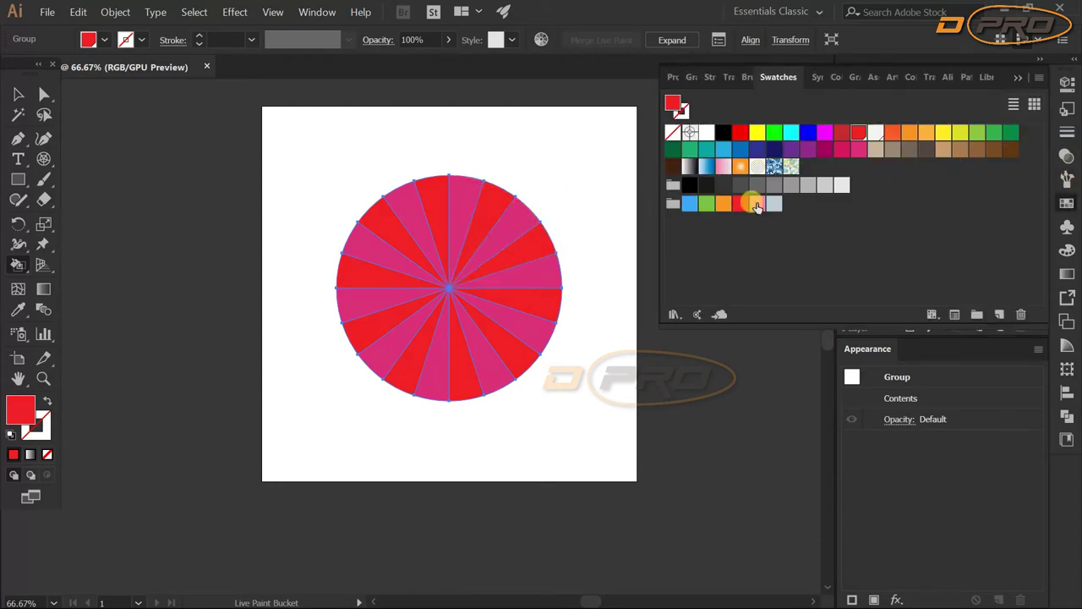
click(873, 133)
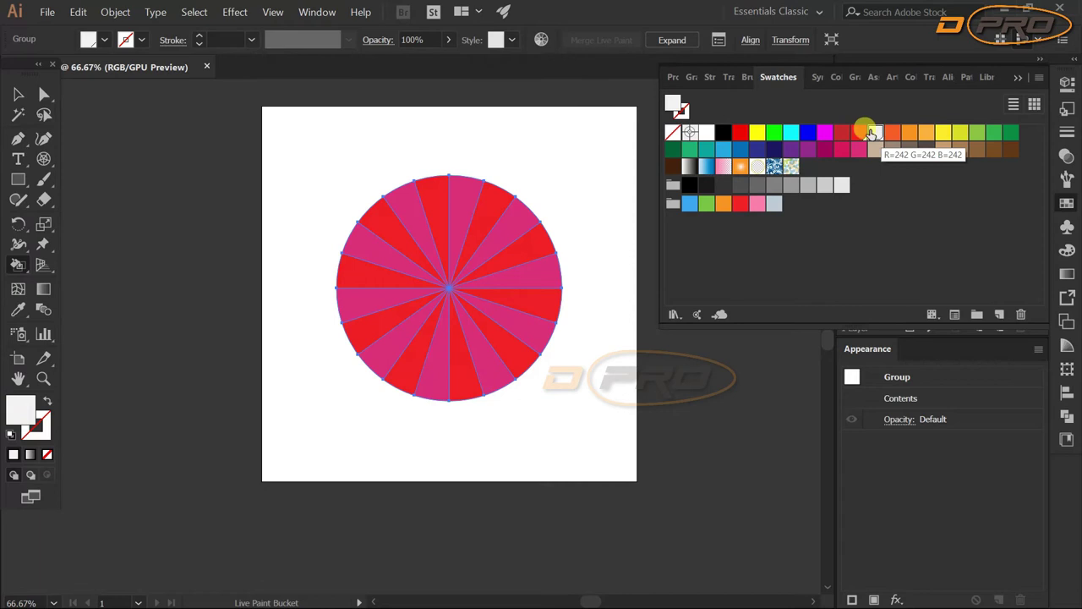
click(464, 188)
click(497, 231)
click(518, 272)
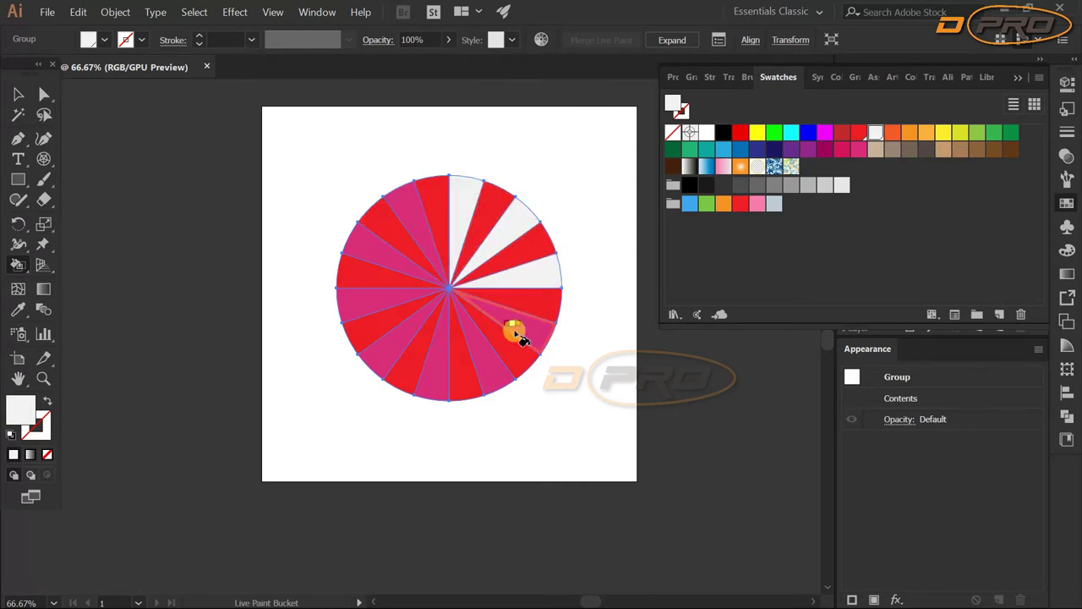
click(512, 334)
click(493, 359)
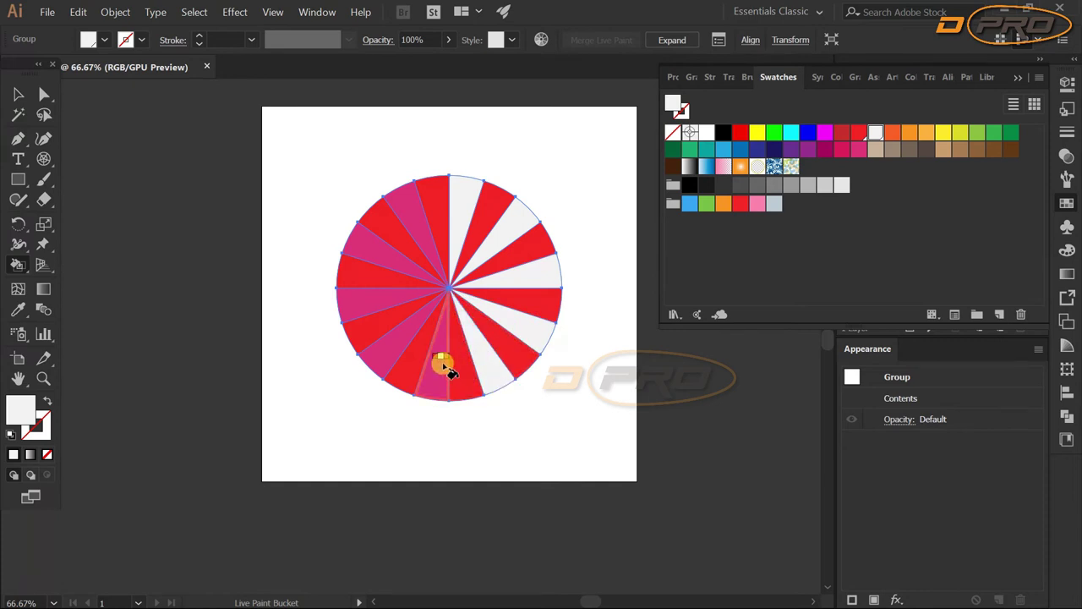
click(445, 367)
click(394, 353)
click(360, 302)
click(377, 247)
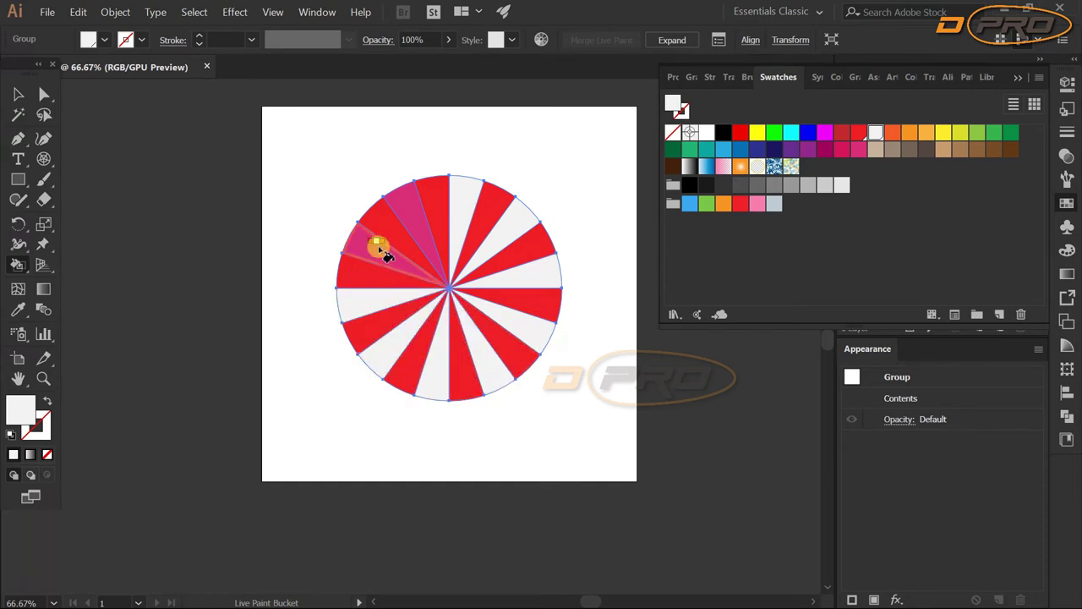
click(406, 212)
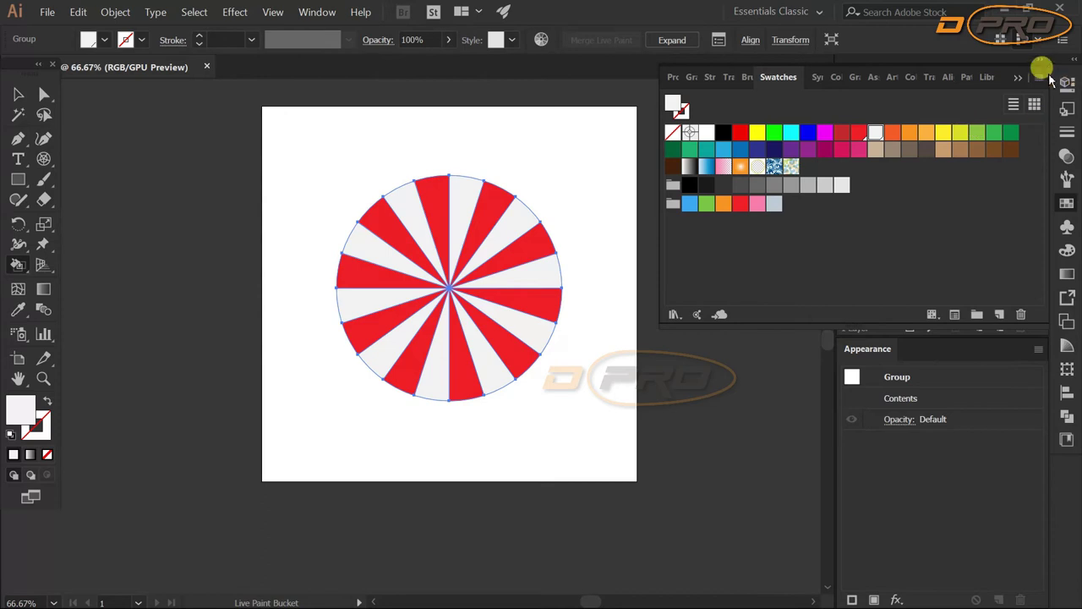
Close the swatches, return to the Selection tool and deselect the painted circle
click(1018, 78)
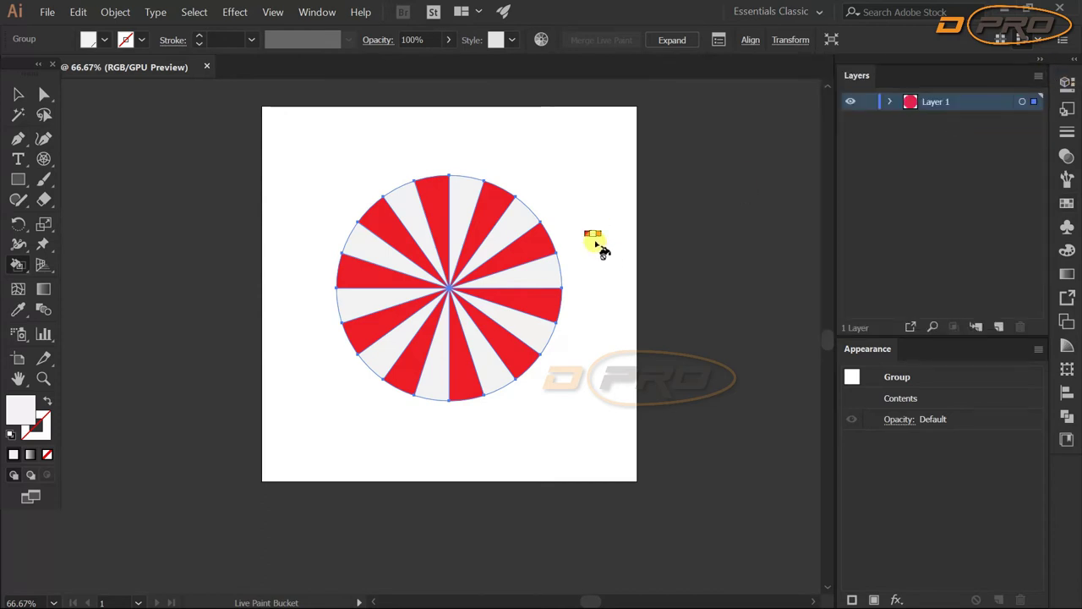
click(423, 360)
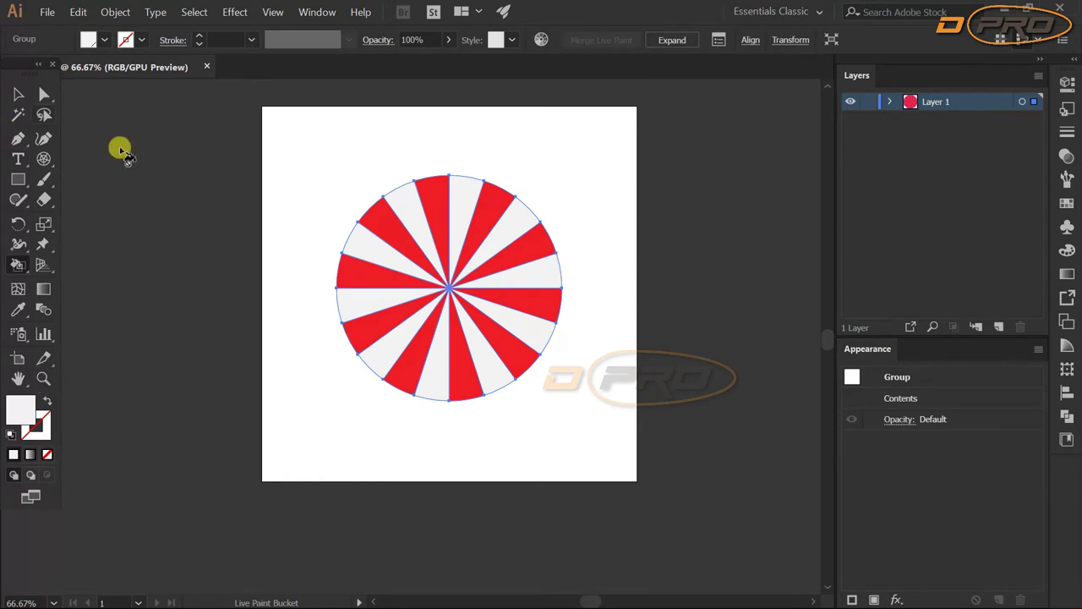
click(18, 94)
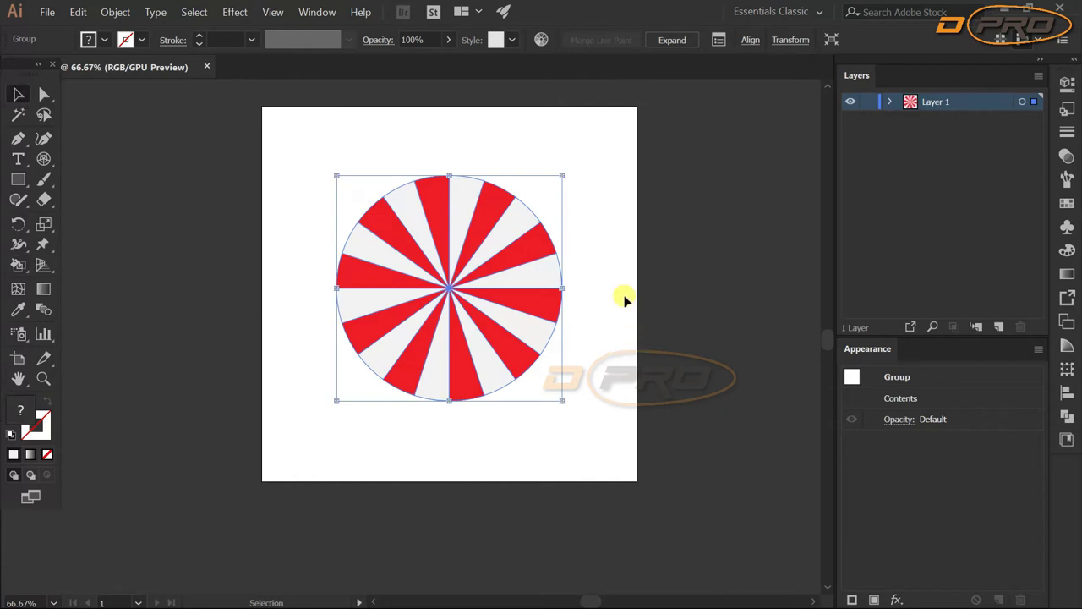
click(818, 290)
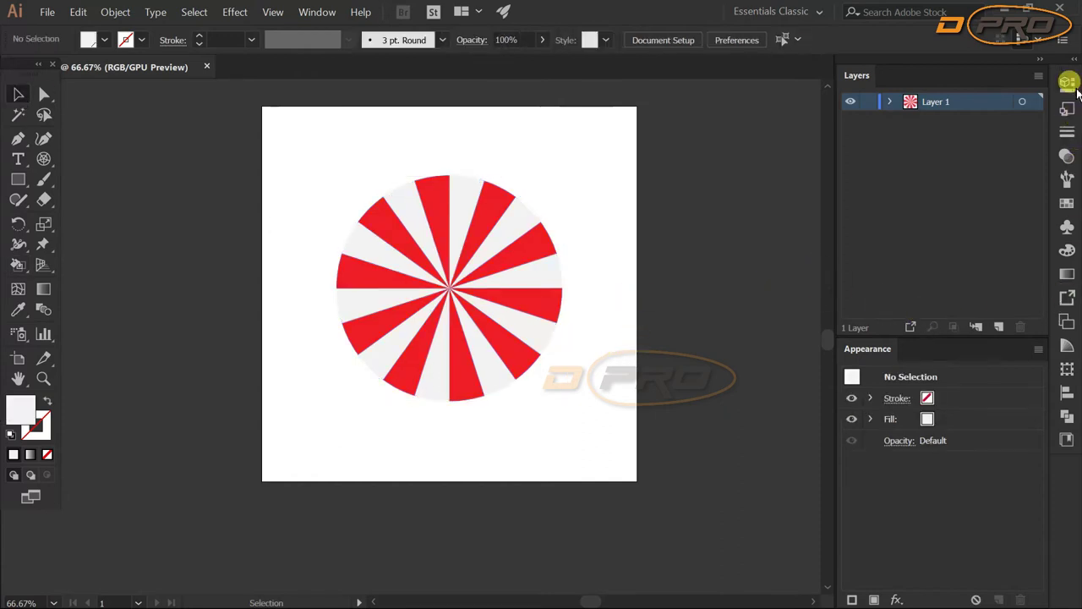
Try recolouring the global red swatch to R=38, and to R=233 G=14 B=36, with preview on, and cancel the edit
click(1065, 203)
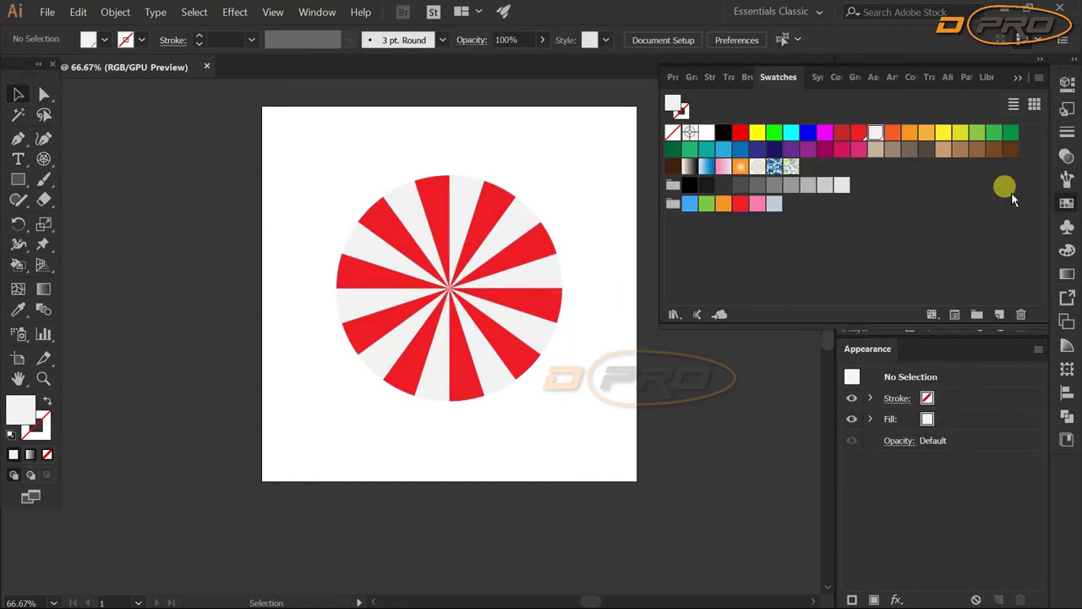
double_click(855, 135)
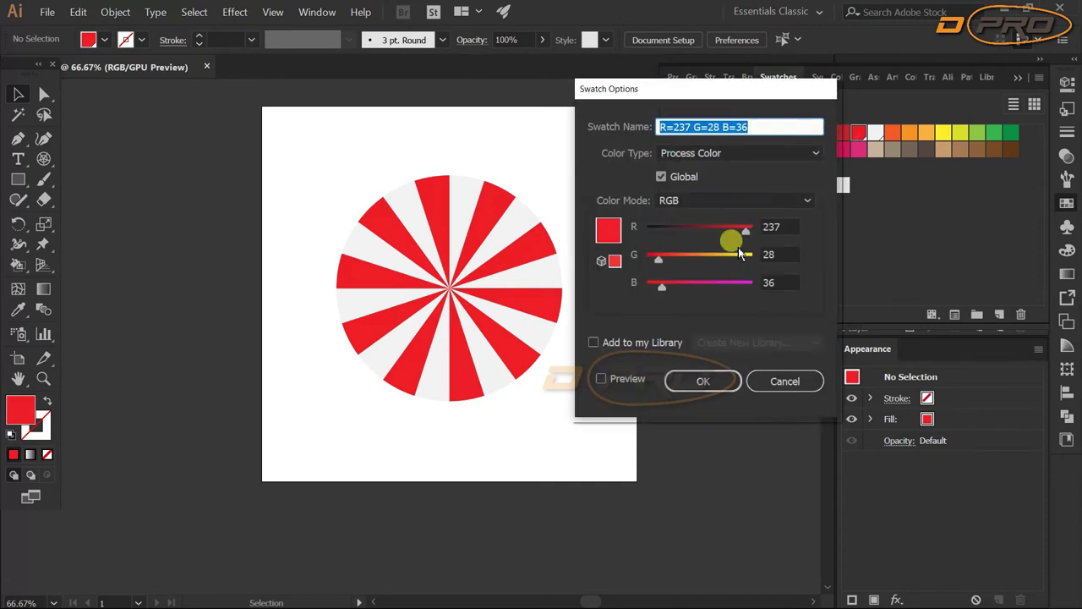
drag(750, 232, 666, 241)
click(620, 380)
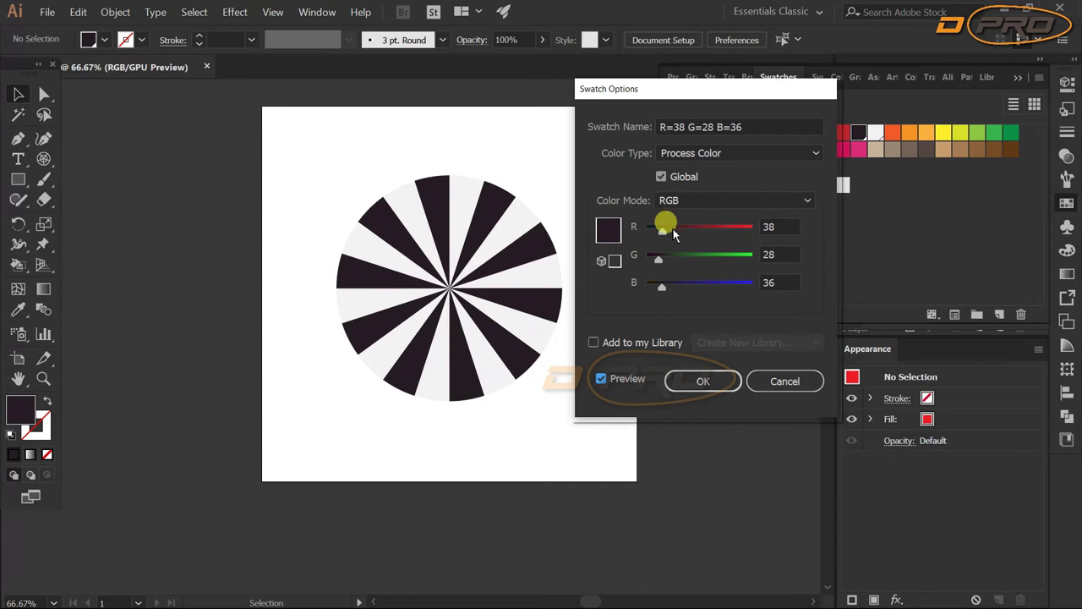
drag(664, 232, 734, 238)
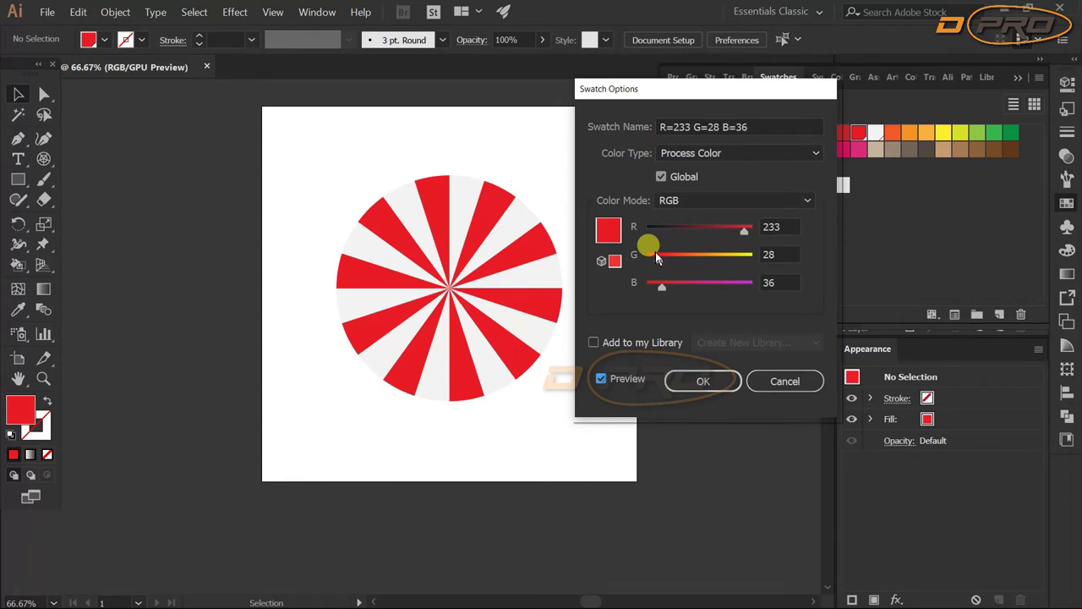
mouse_move(656, 253)
mouse_down()
mouse_move(660, 262)
mouse_move(732, 262)
mouse_move(652, 263)
mouse_up()
click(723, 379)
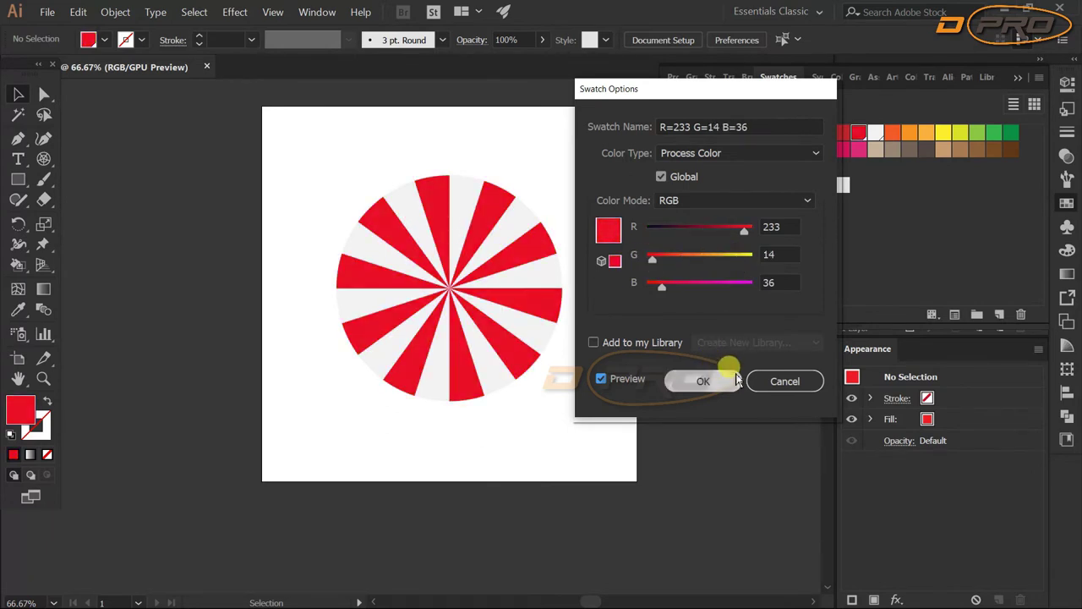
click(773, 381)
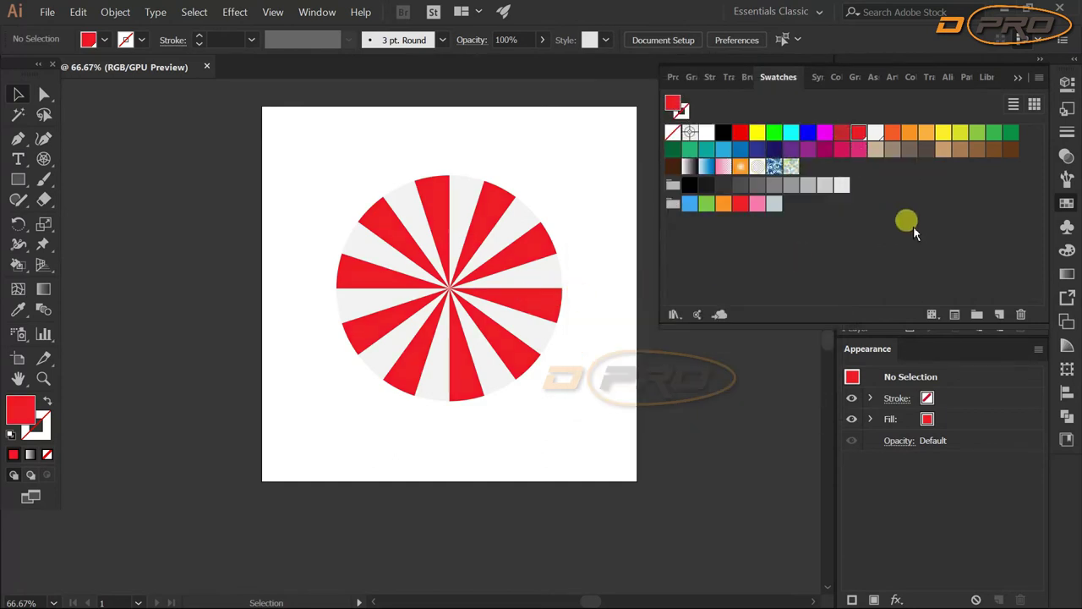
Try recolouring the global light grey swatch to R=33 G=242 B=242 with preview on, and cancel the edit
click(876, 136)
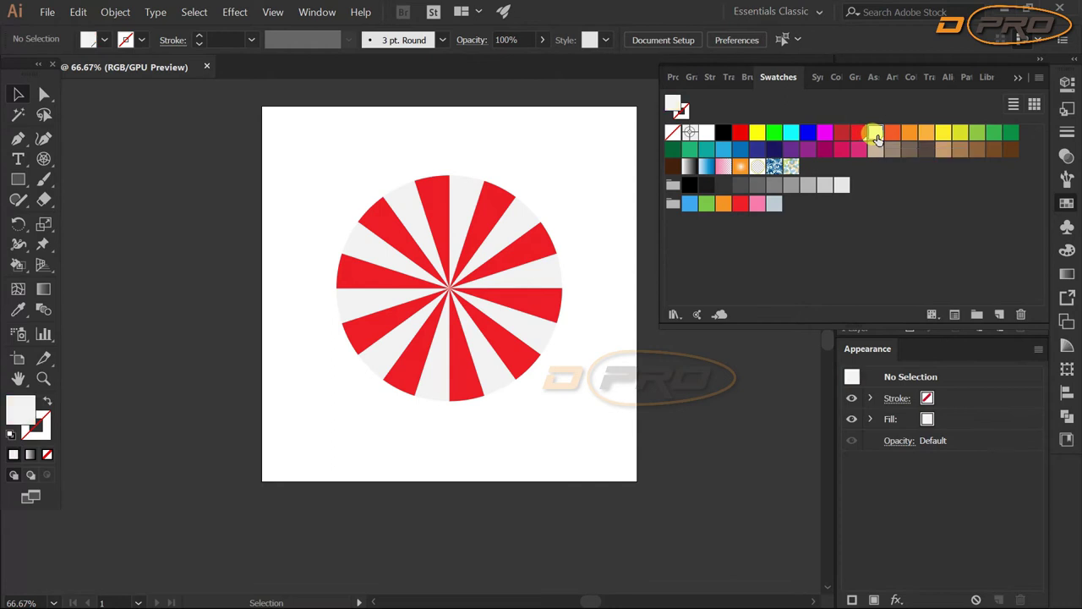
double_click(876, 137)
drag(747, 226, 659, 238)
click(606, 377)
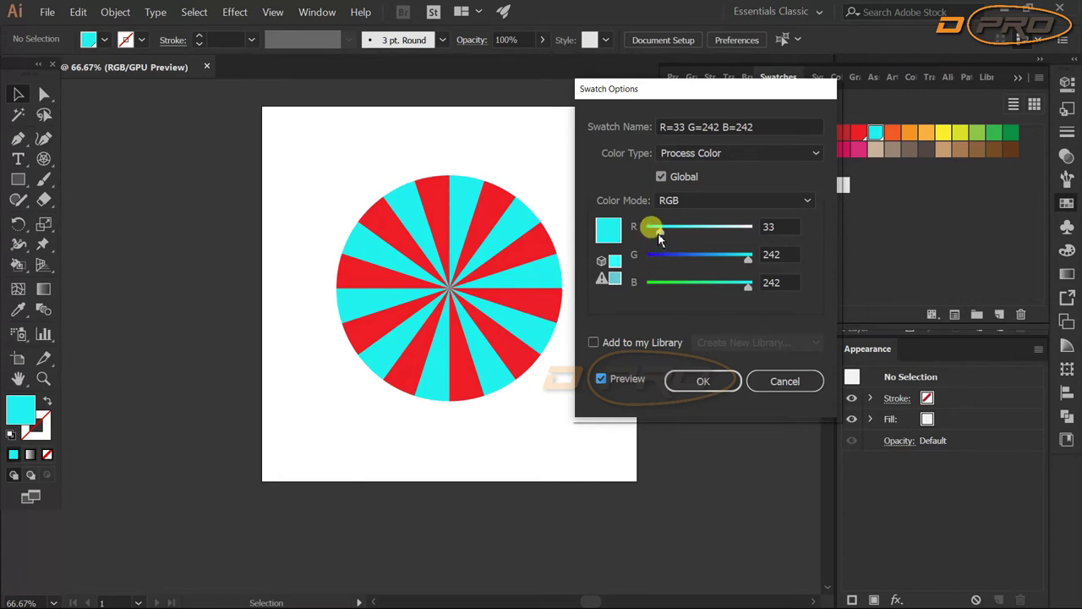
click(782, 378)
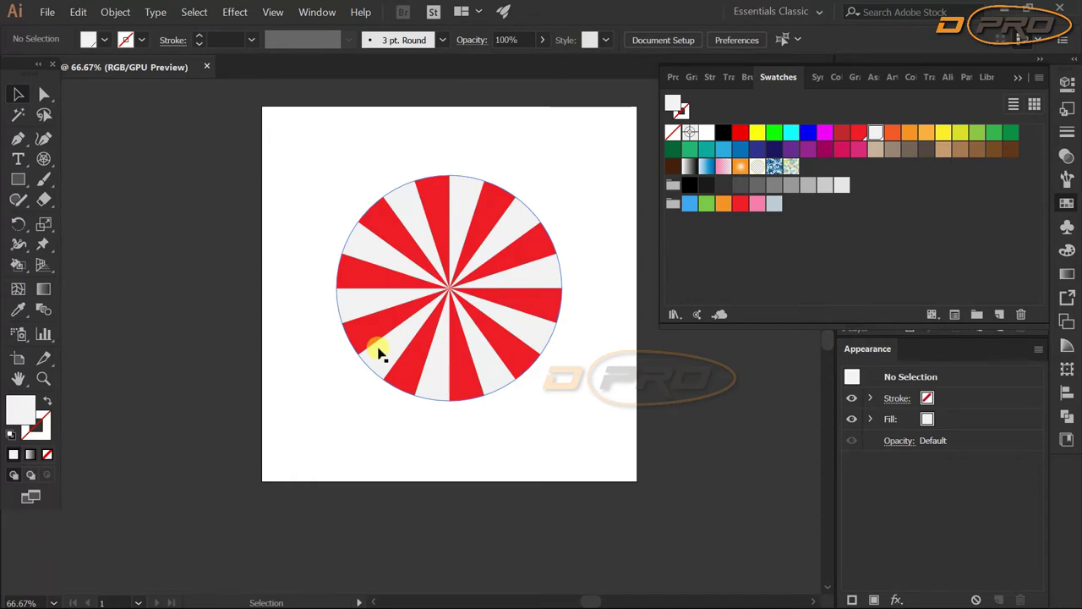
Recolour the global red swatch to R=237 G=24 B=85 with preview on
double_click(858, 133)
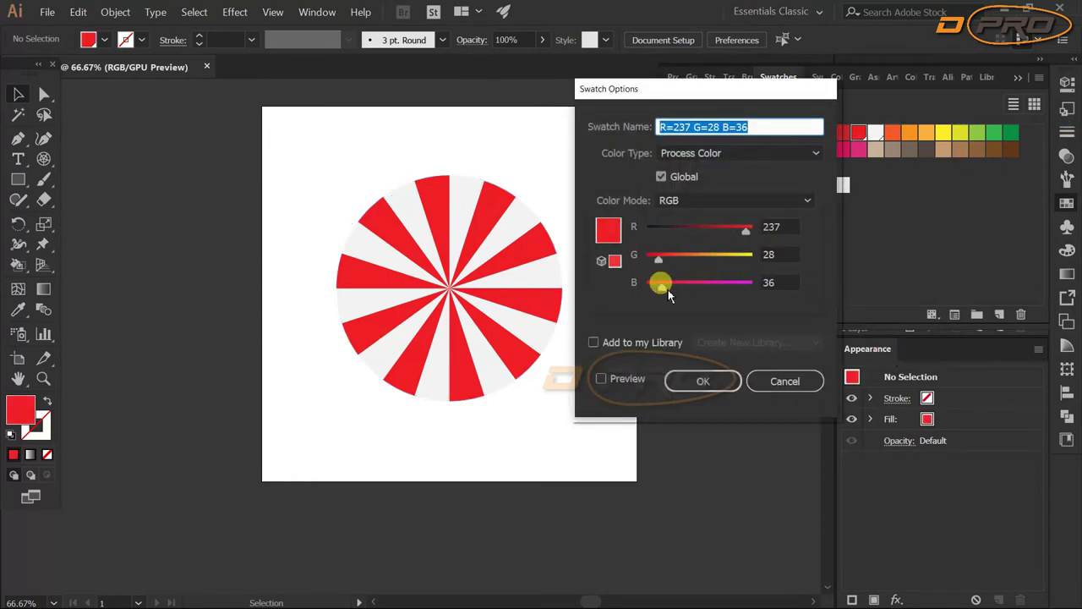
drag(664, 288, 689, 292)
click(622, 377)
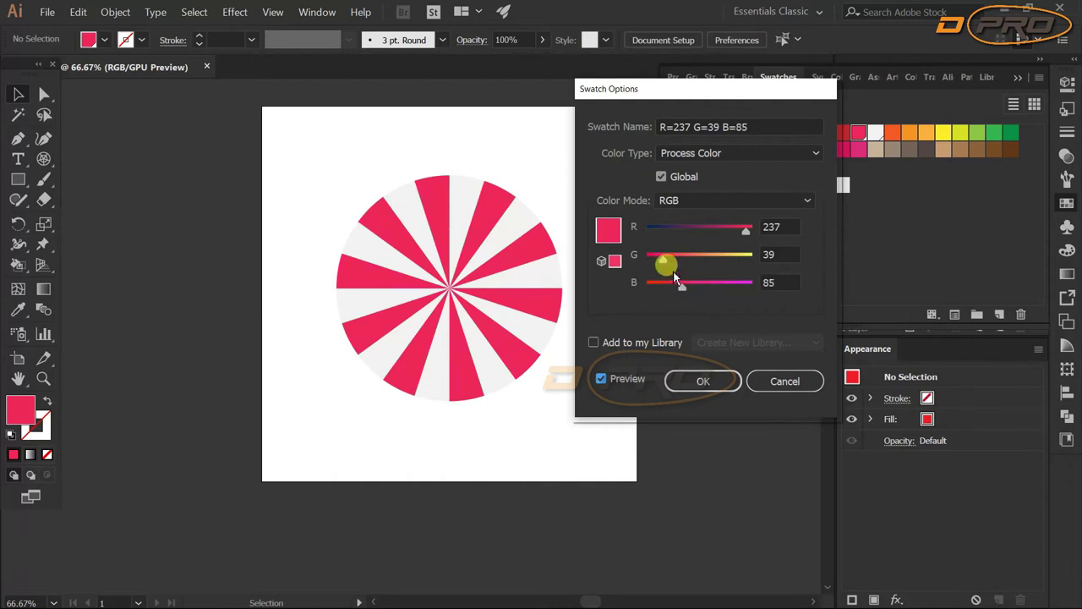
drag(665, 266, 657, 261)
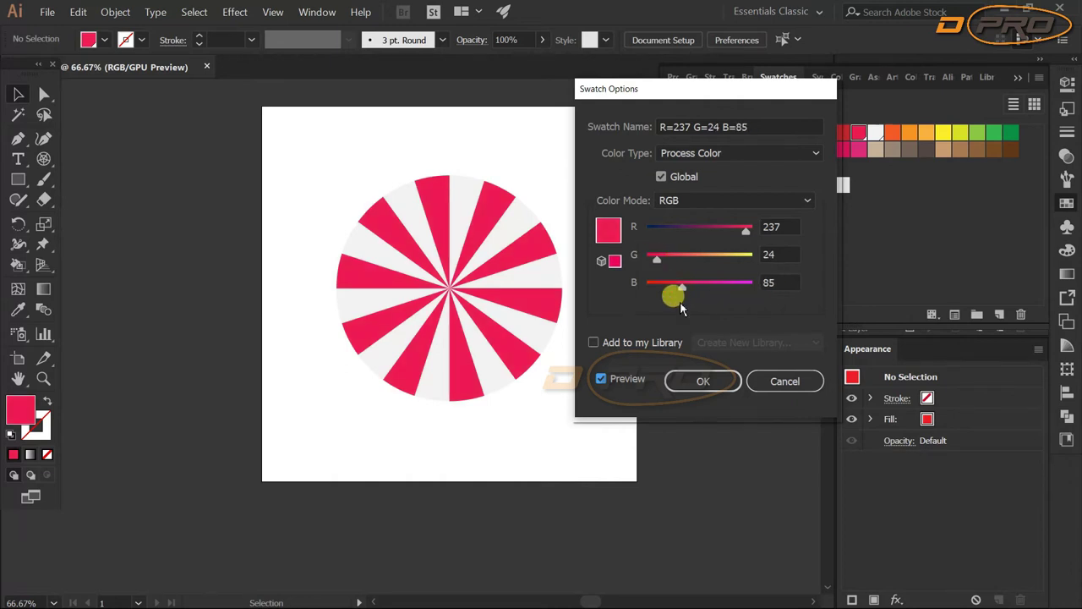
click(701, 381)
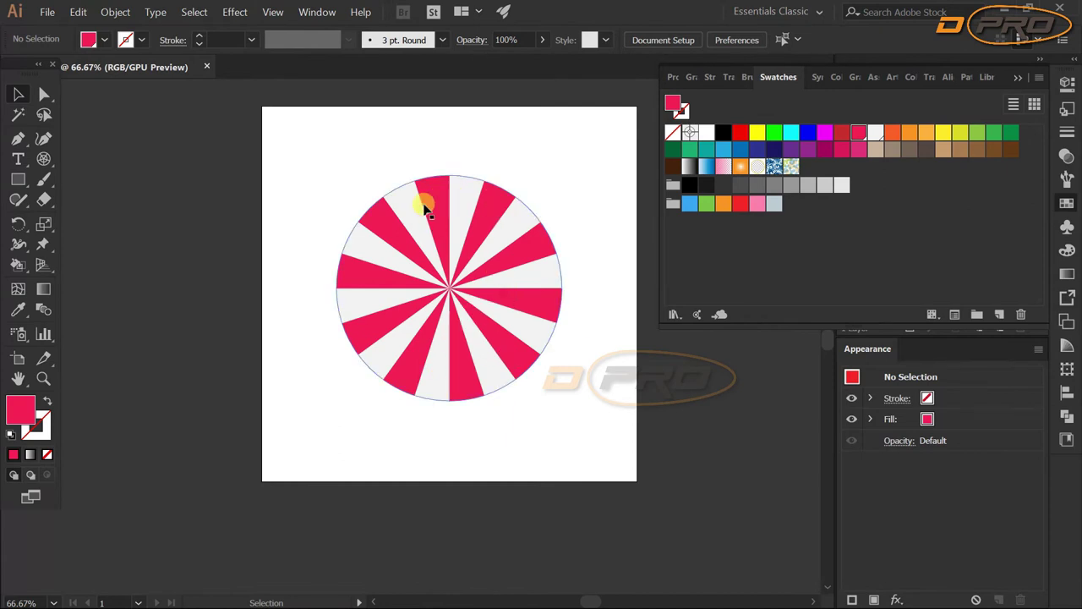
Recolour the global light grey swatch to R=235 G=220 B=222 with preview on, and close the swatches
double_click(875, 132)
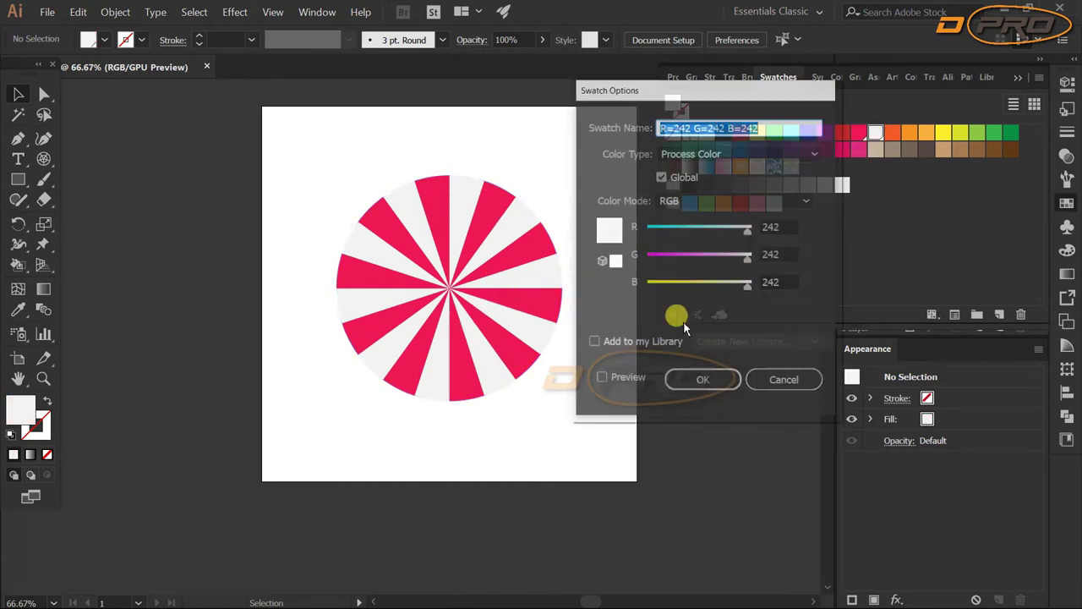
drag(747, 292, 742, 264)
click(625, 379)
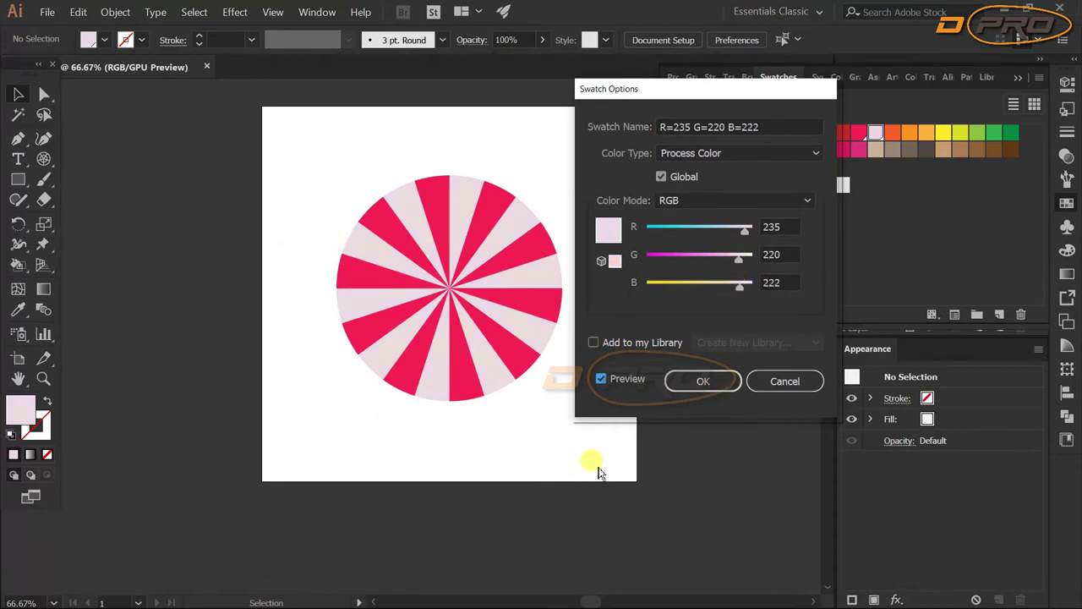
click(717, 381)
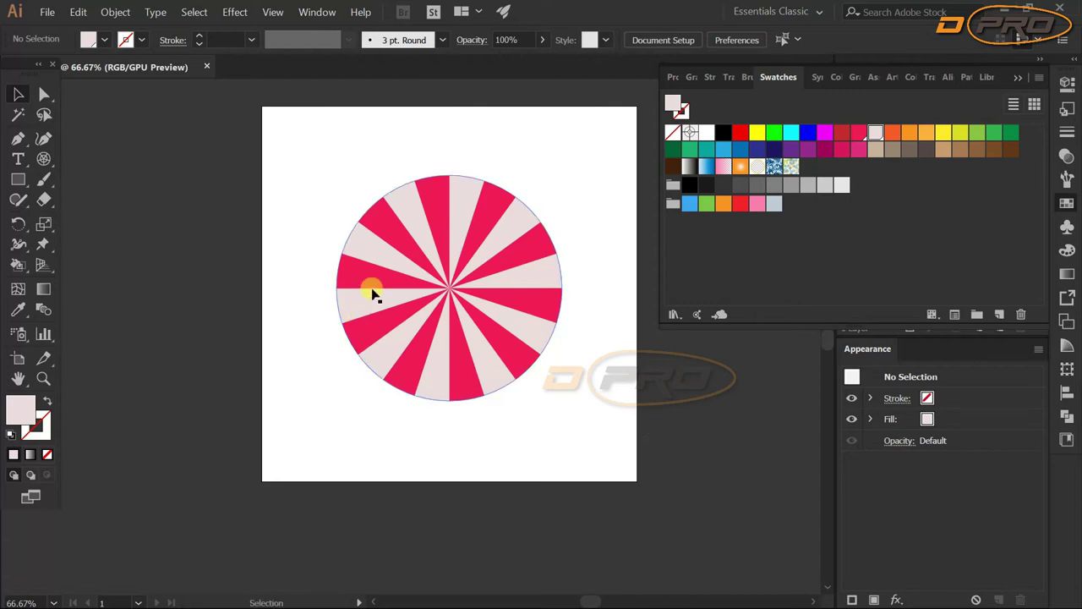
click(604, 186)
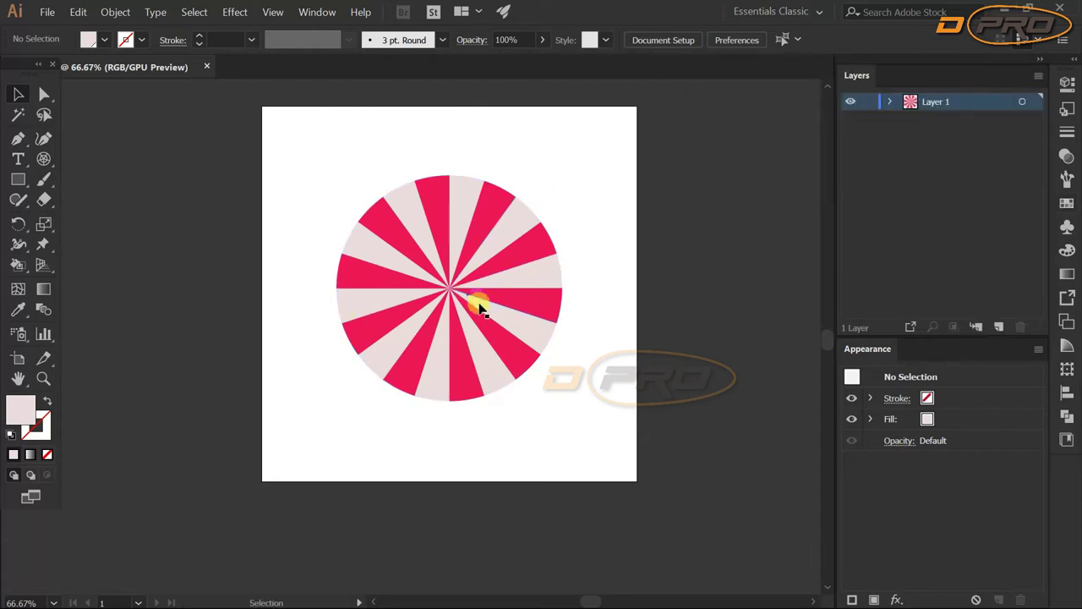
Place a copy of the striped circle beyond the artboard's left edge and deselect it
scroll(533, 330, down, 2)
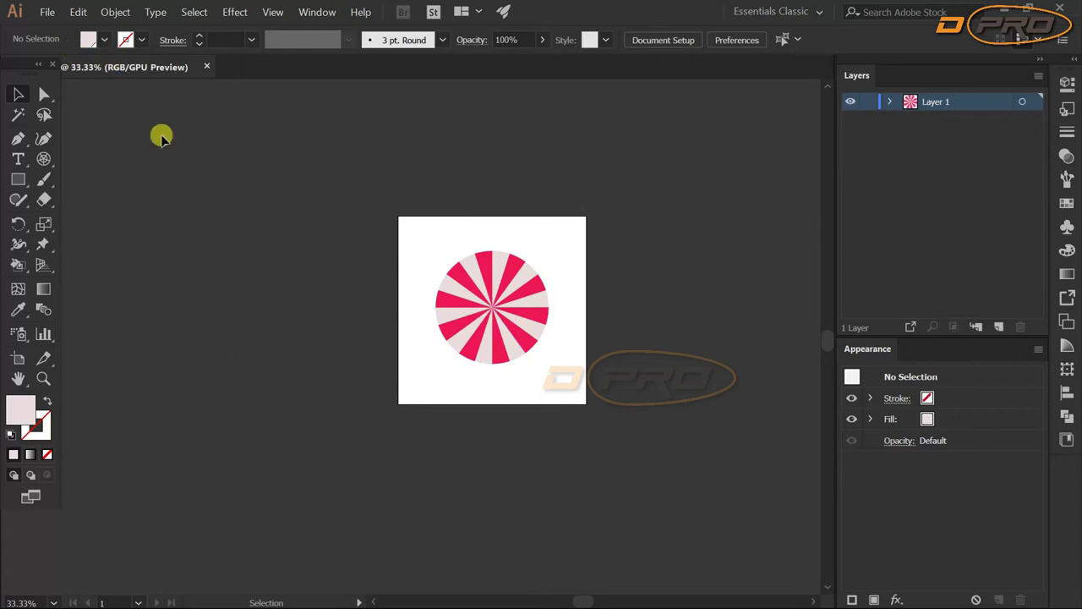
click(492, 313)
drag(497, 314, 243, 290)
click(458, 423)
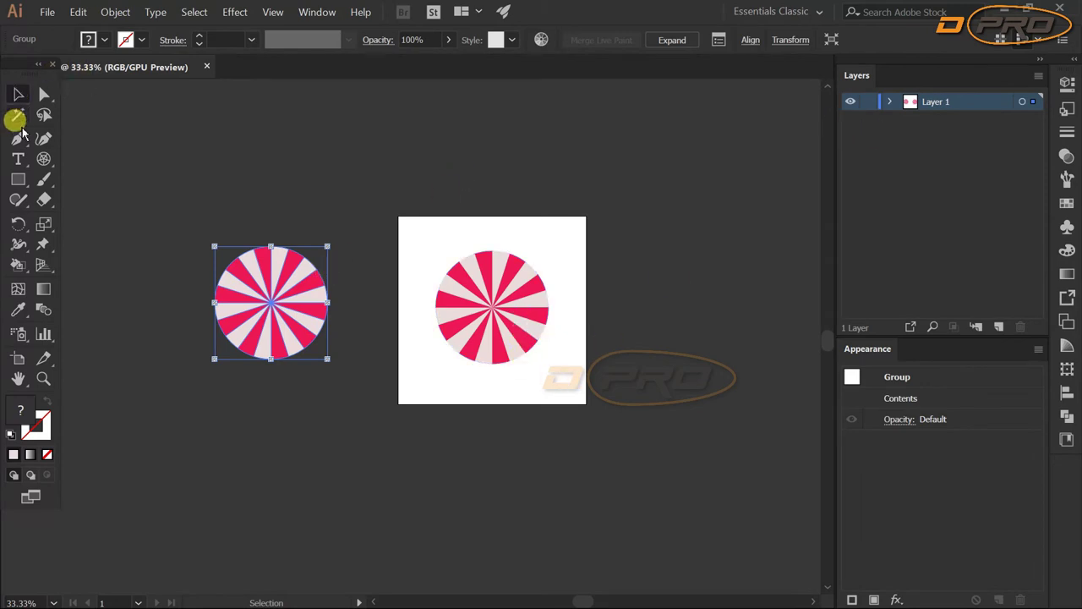
right_click(18, 179)
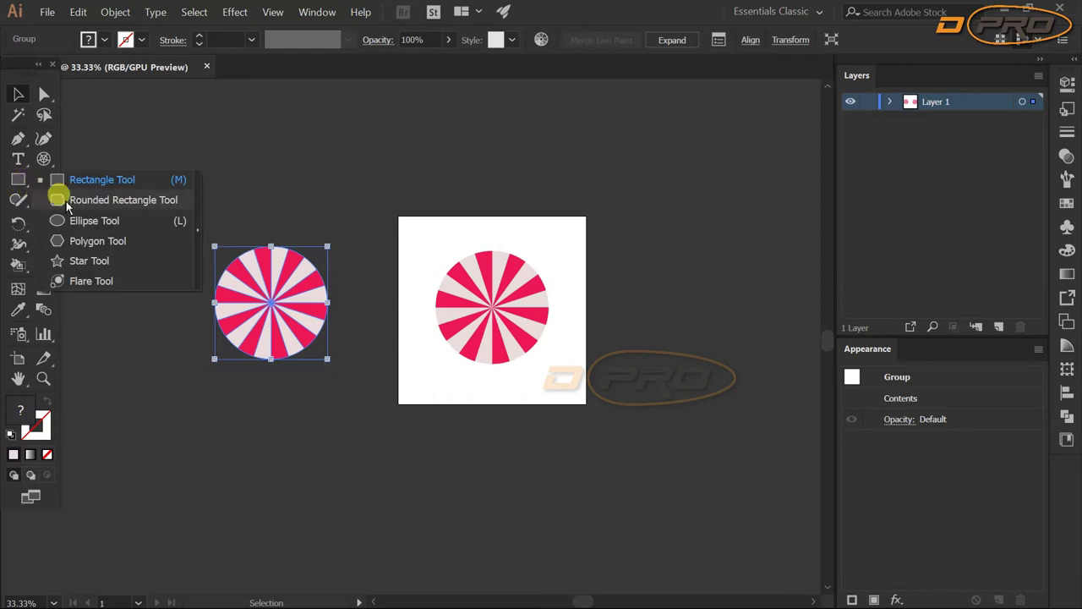
click(242, 194)
Draw a 600 × 600 px circle with the Ellipse tool and move it over the artboard's upper-left corner, clear of the striped circle
right_click(14, 180)
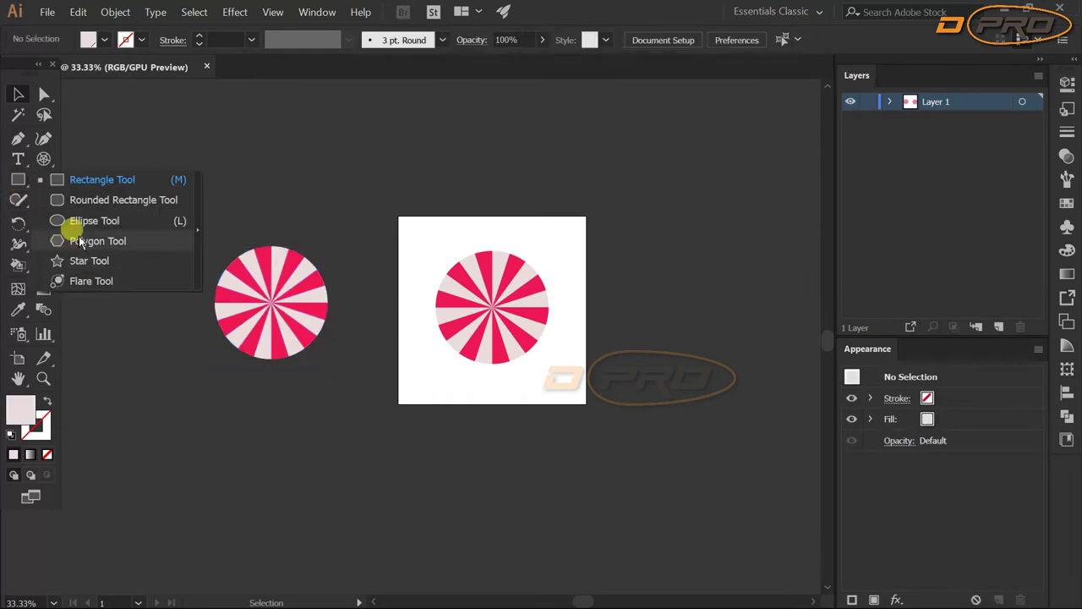
click(85, 220)
click(421, 246)
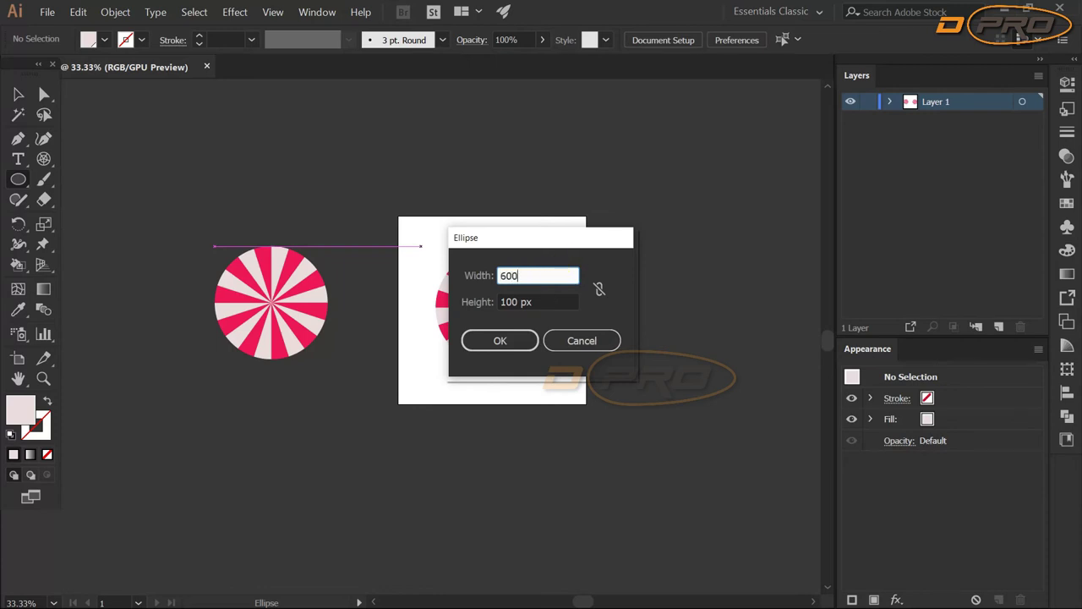
key(Tab)
text(600)
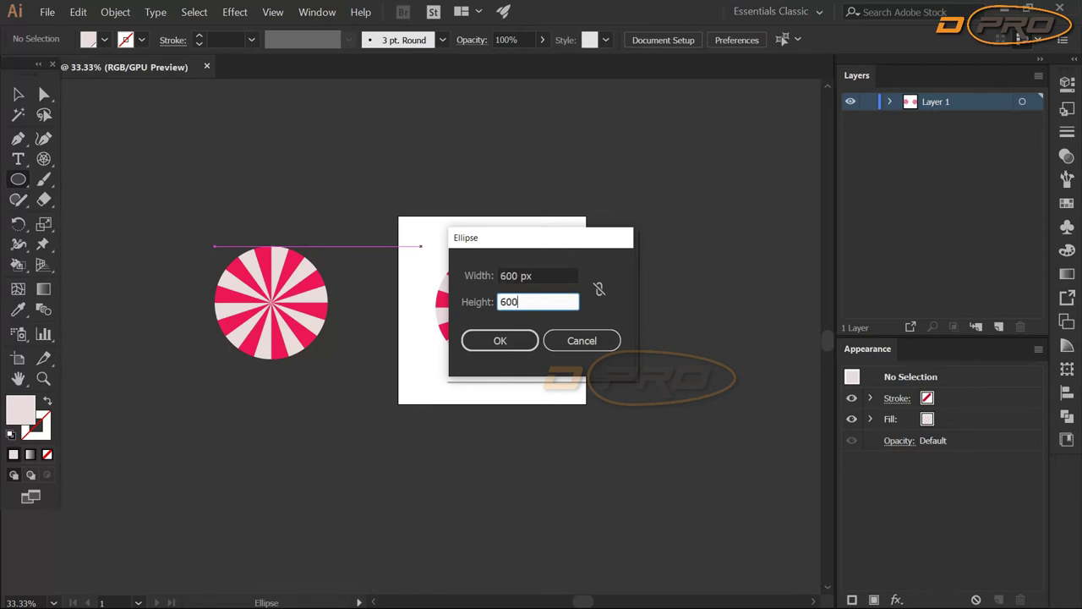
click(498, 341)
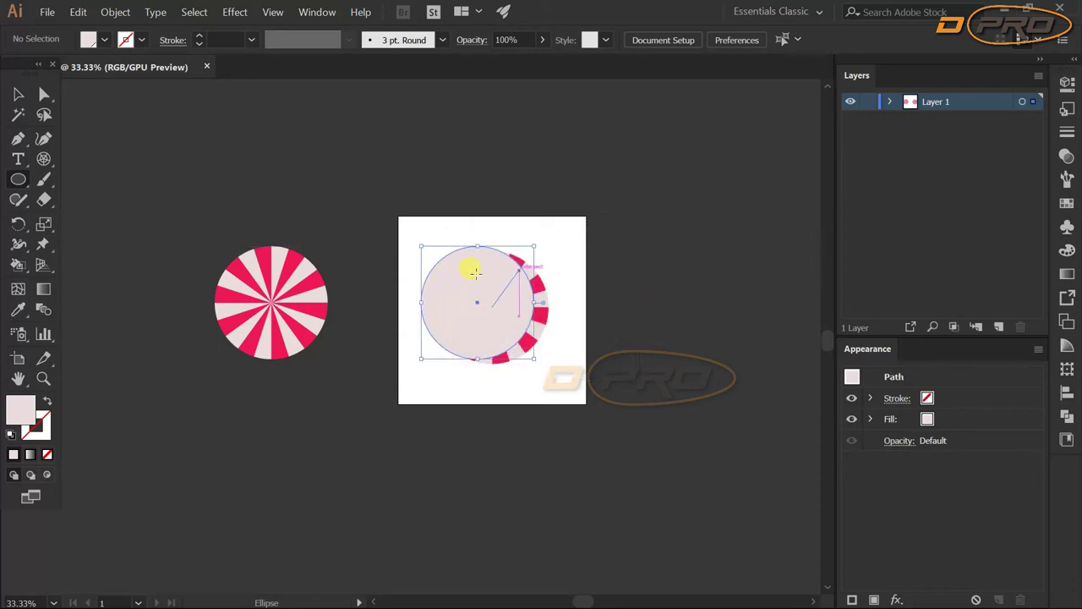
click(15, 95)
drag(476, 306, 392, 218)
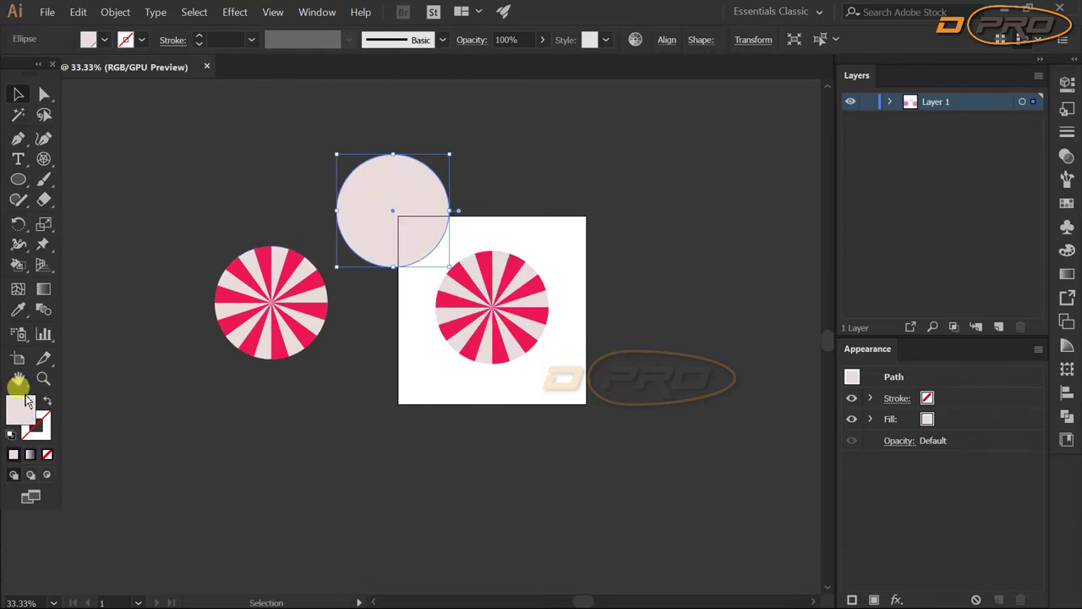
Expand the striped circle on the artboard with Object, Fill and Stroke included, and reselect the result
click(515, 347)
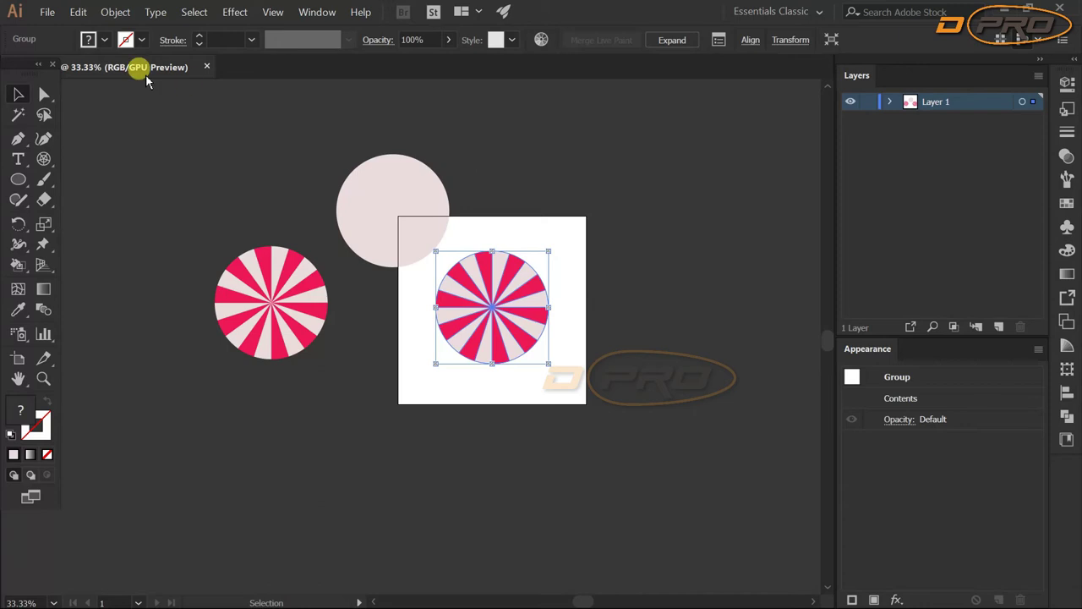
click(149, 12)
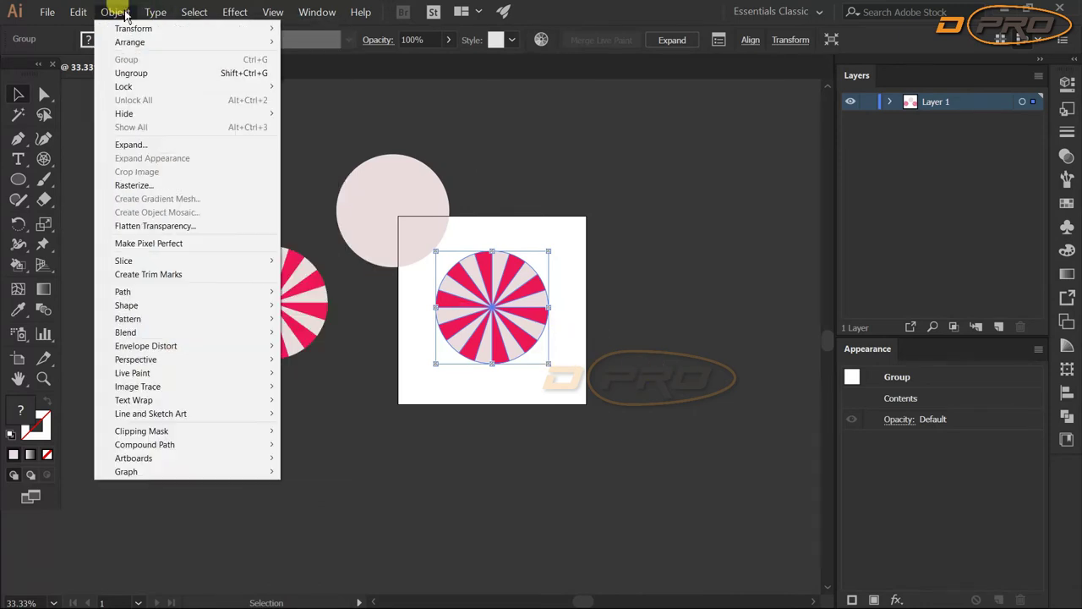
click(137, 146)
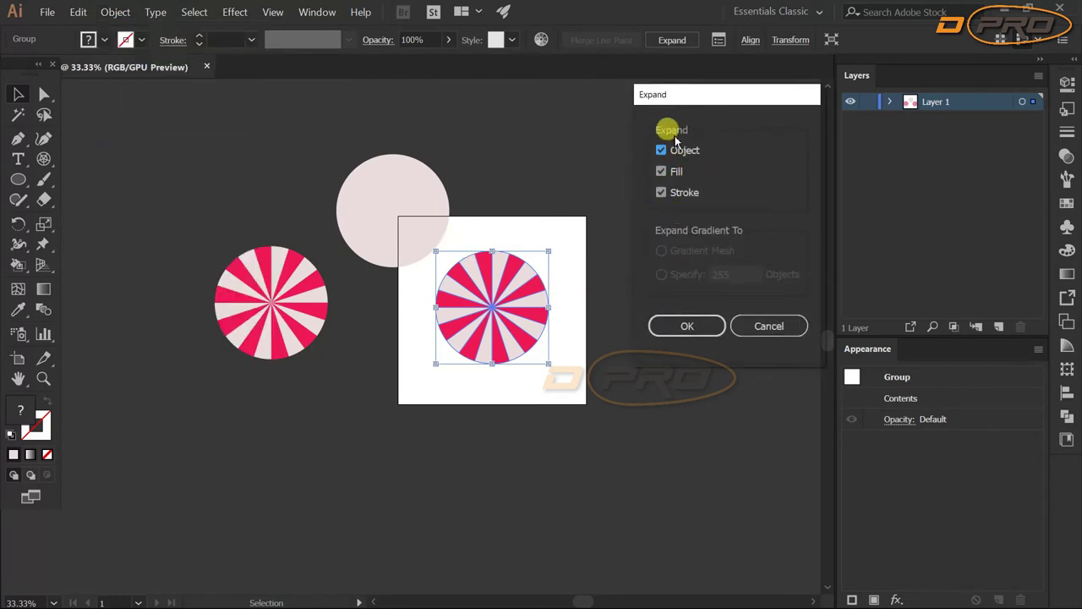
click(677, 192)
click(689, 325)
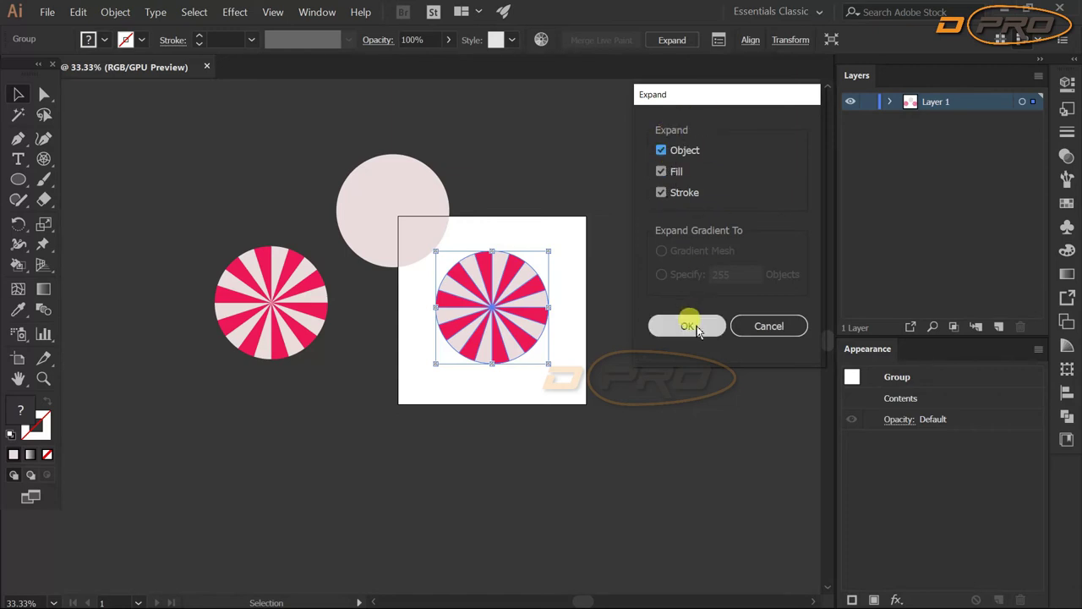
click(514, 366)
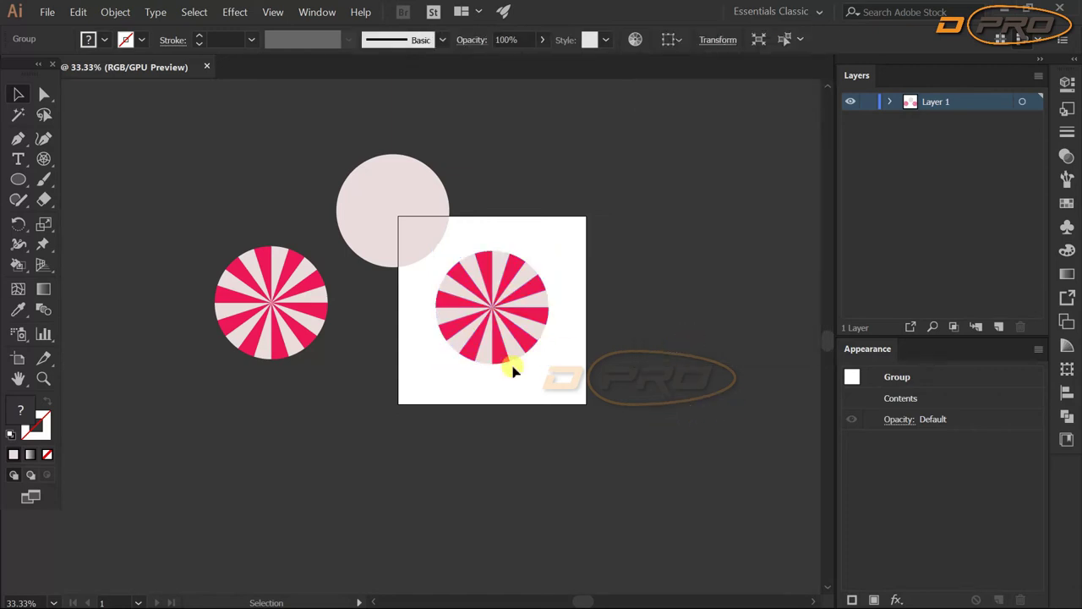
click(512, 350)
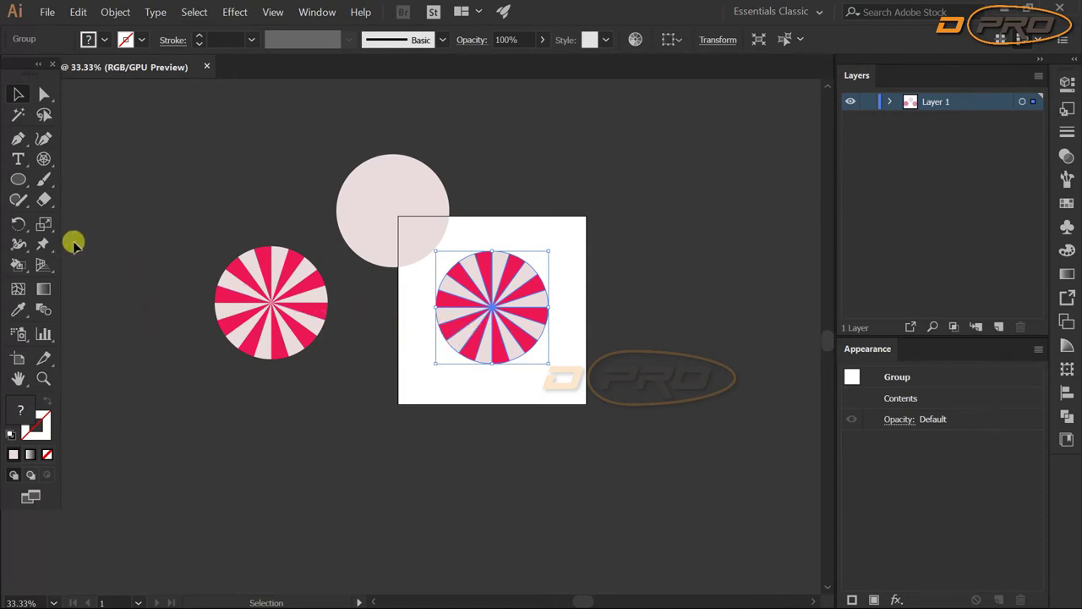
click(18, 244)
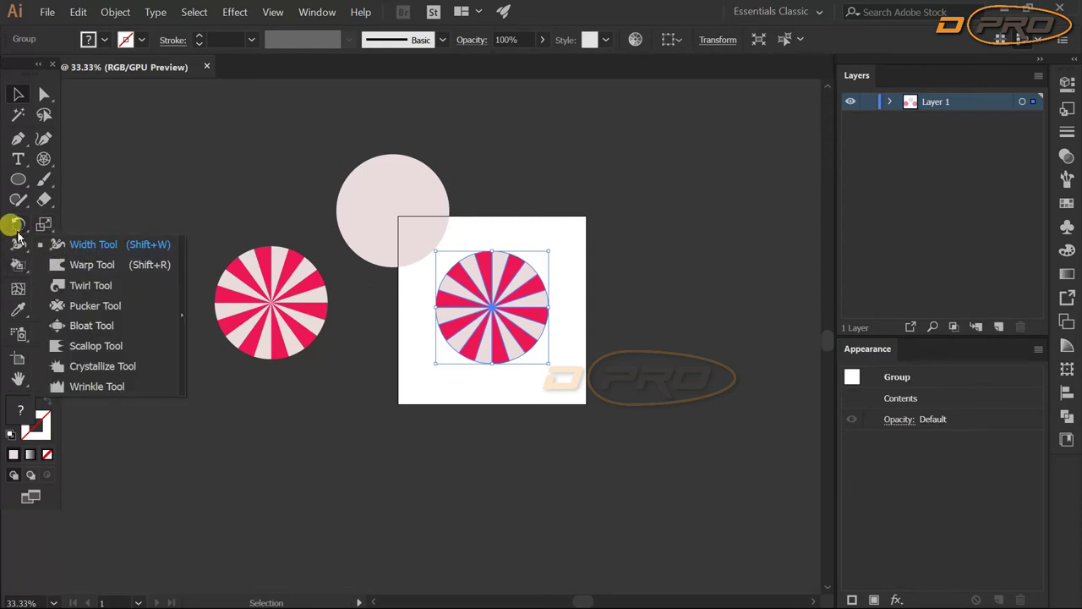
click(18, 224)
click(20, 222)
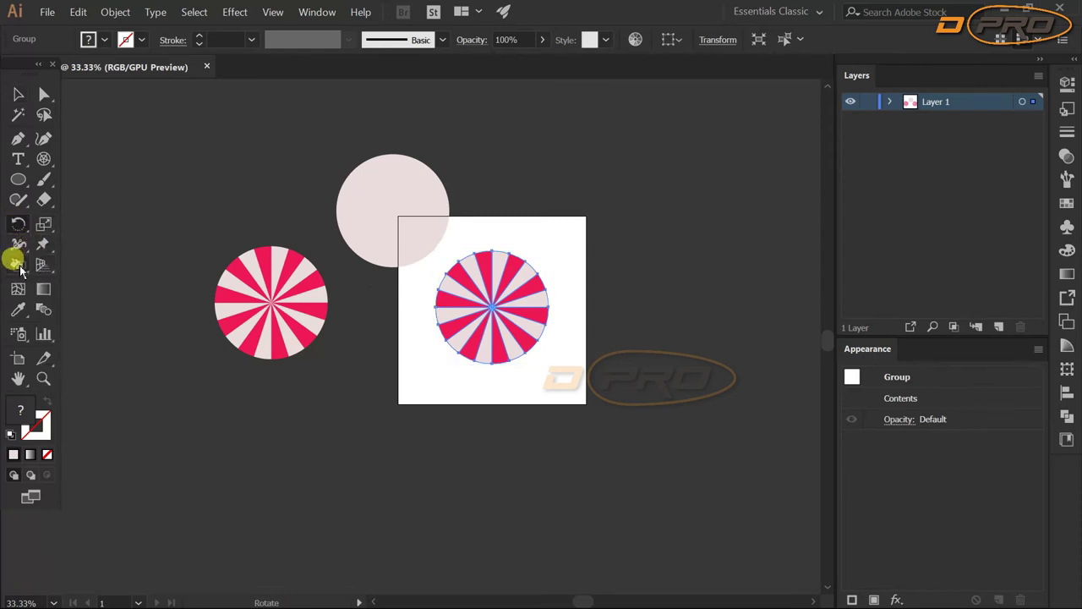
click(21, 207)
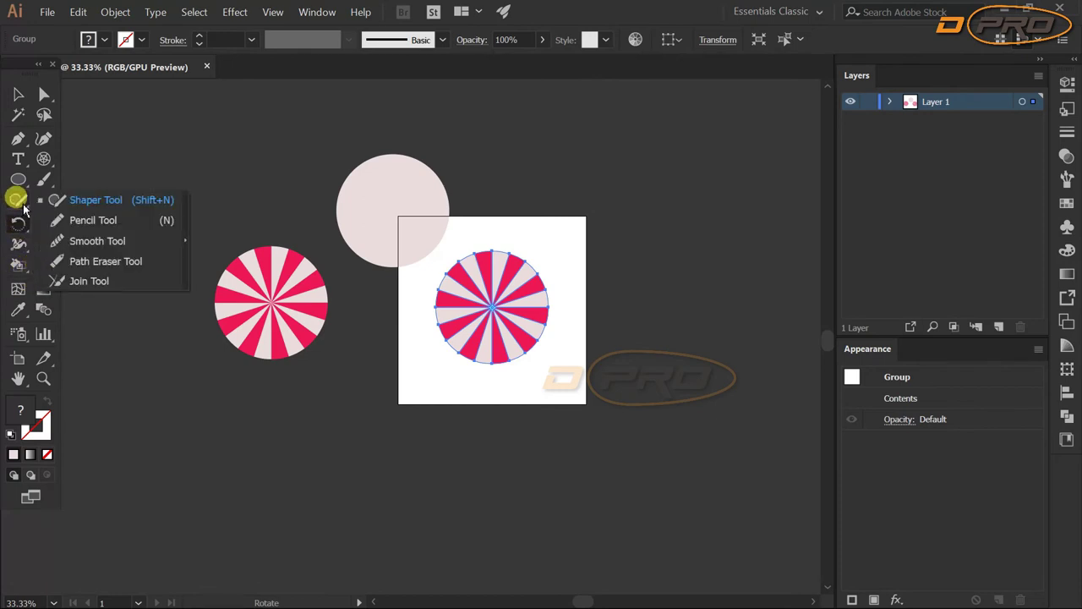
click(17, 266)
click(107, 285)
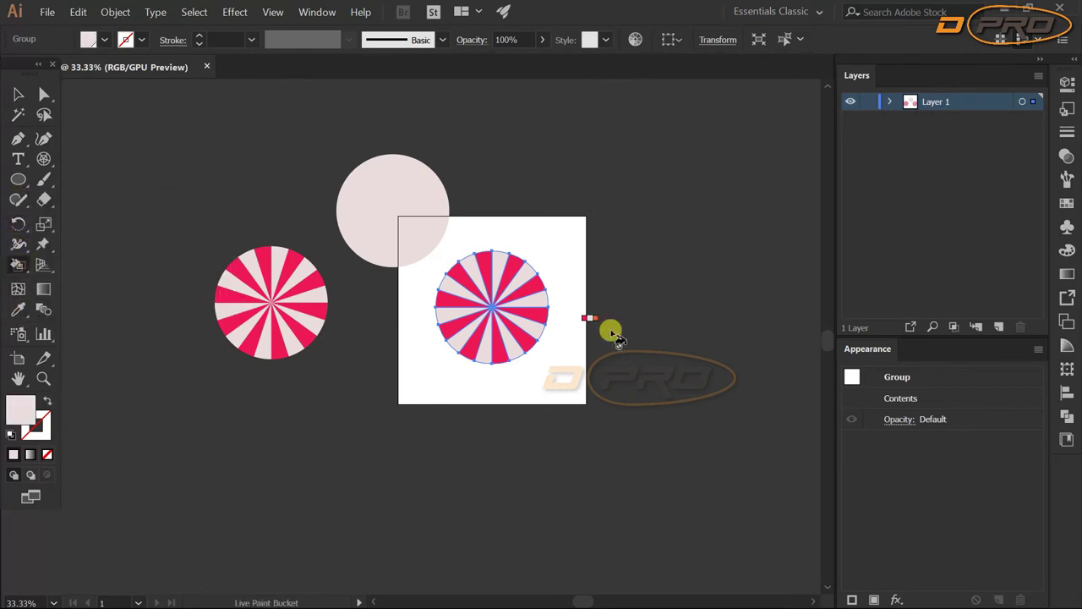
click(543, 306)
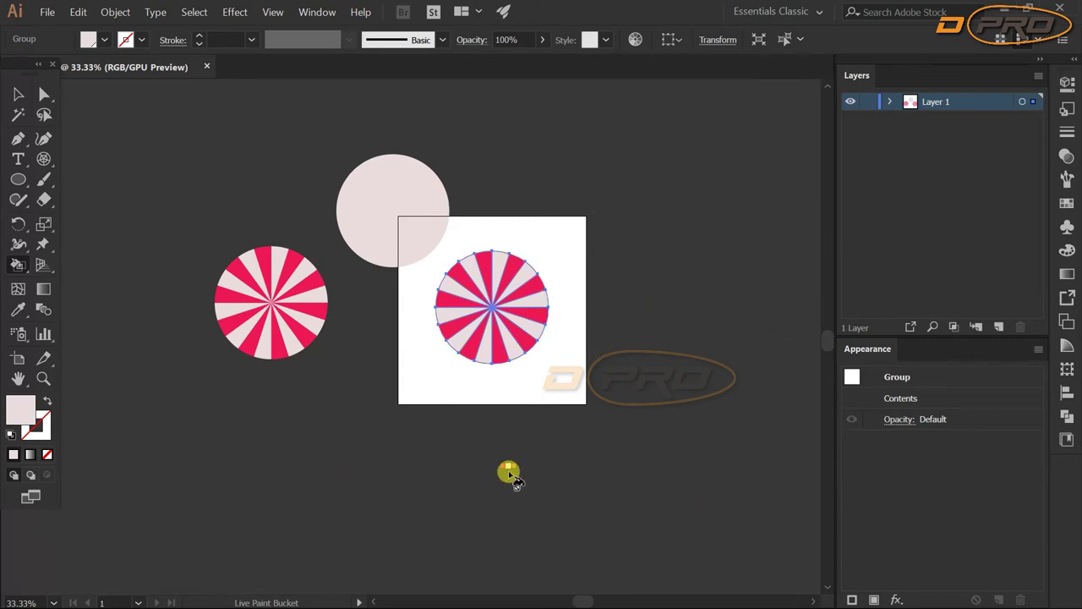
click(19, 95)
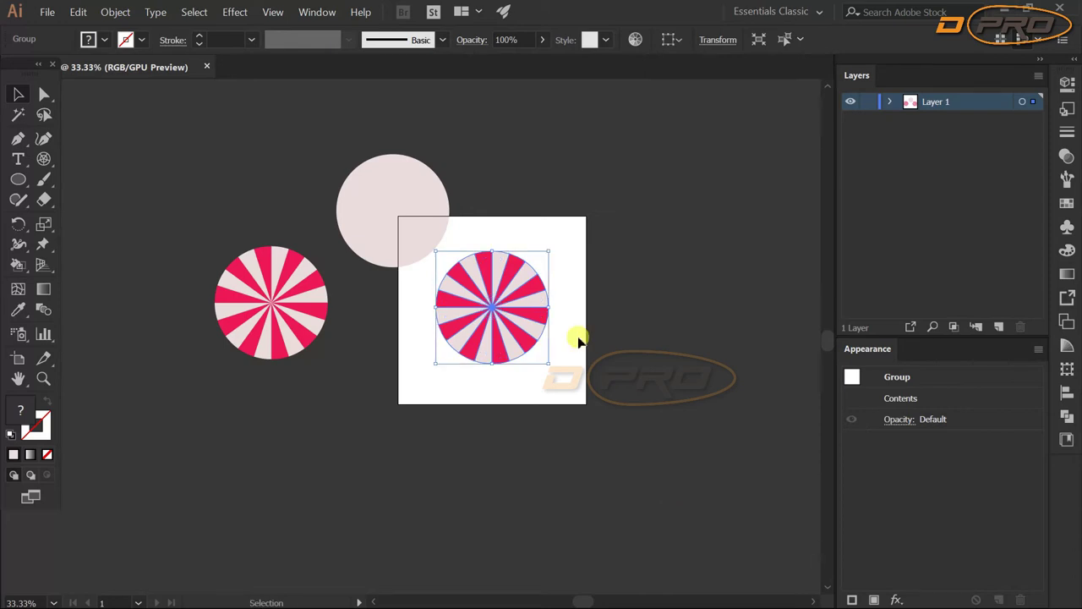
Start a Twist effect on the expanded striped circle with preview on, raising the angle to 12°
scroll(508, 314, up, 2)
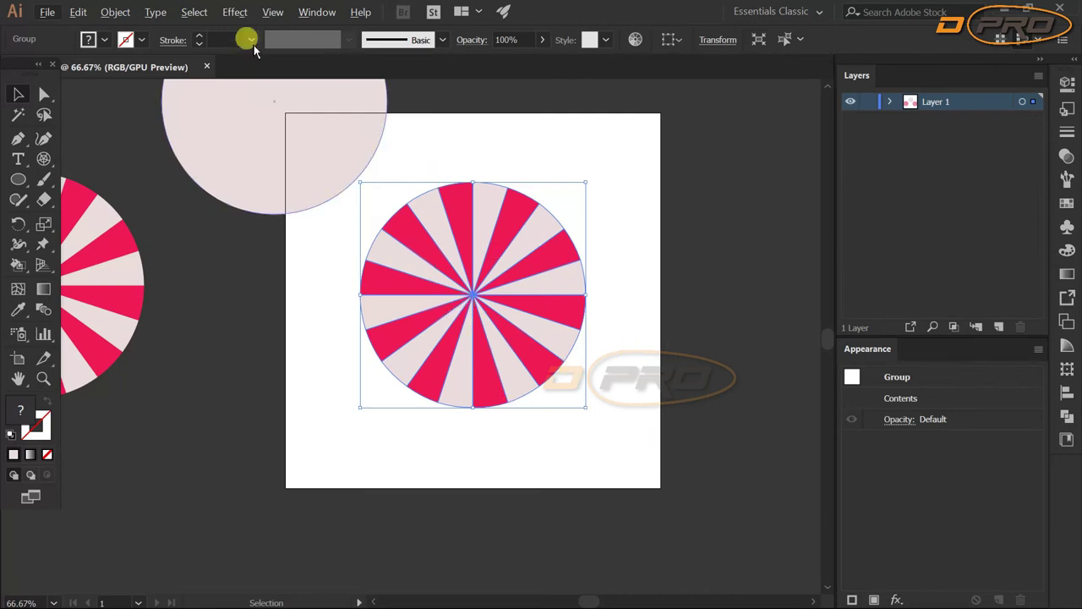
click(237, 12)
click(235, 12)
click(242, 12)
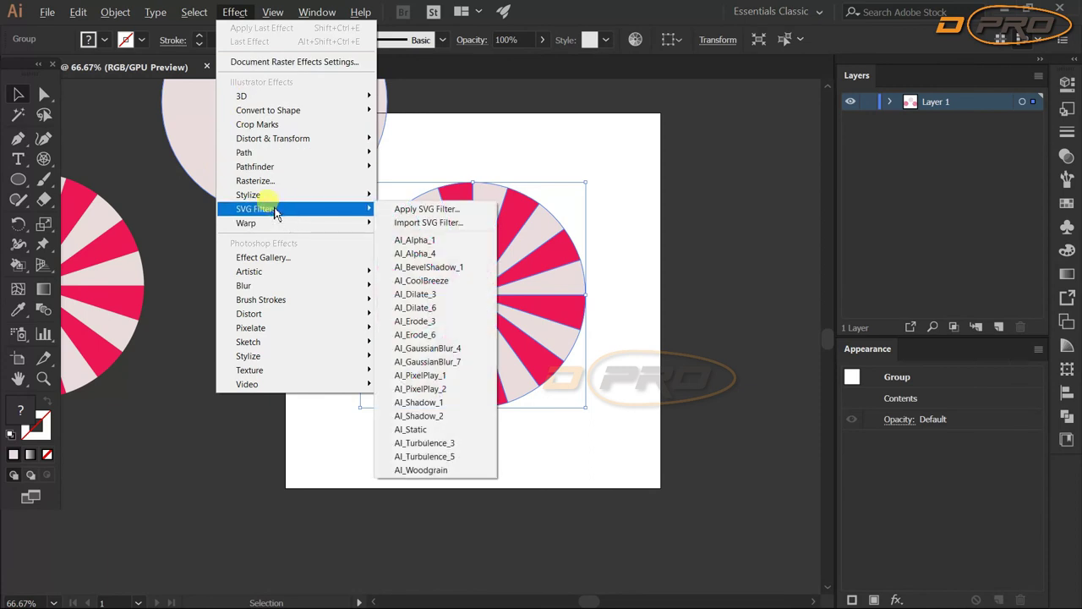
mouse_move(279, 198)
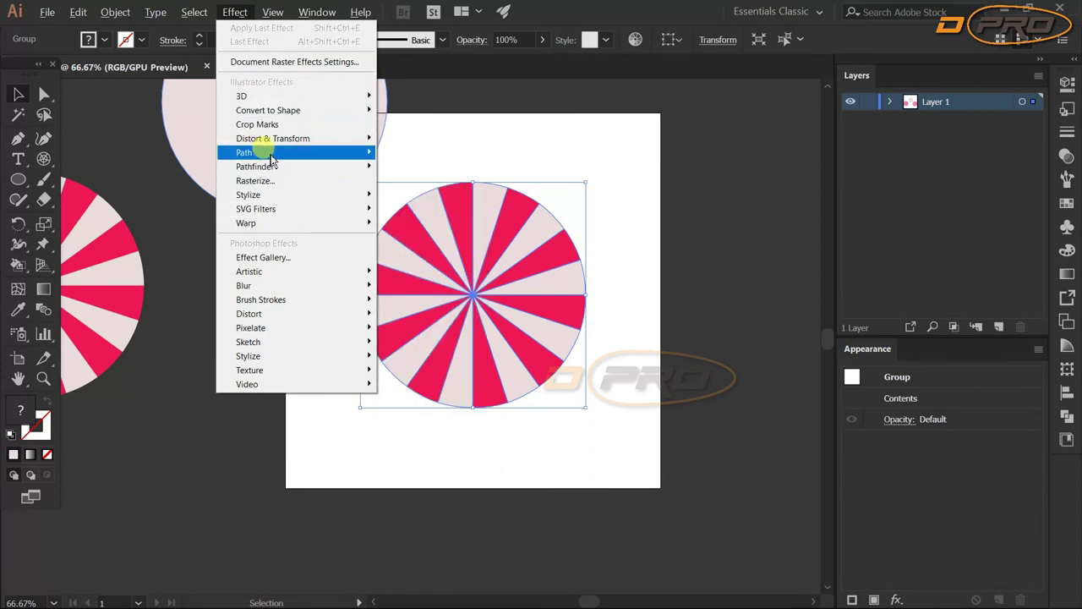
mouse_move(273, 138)
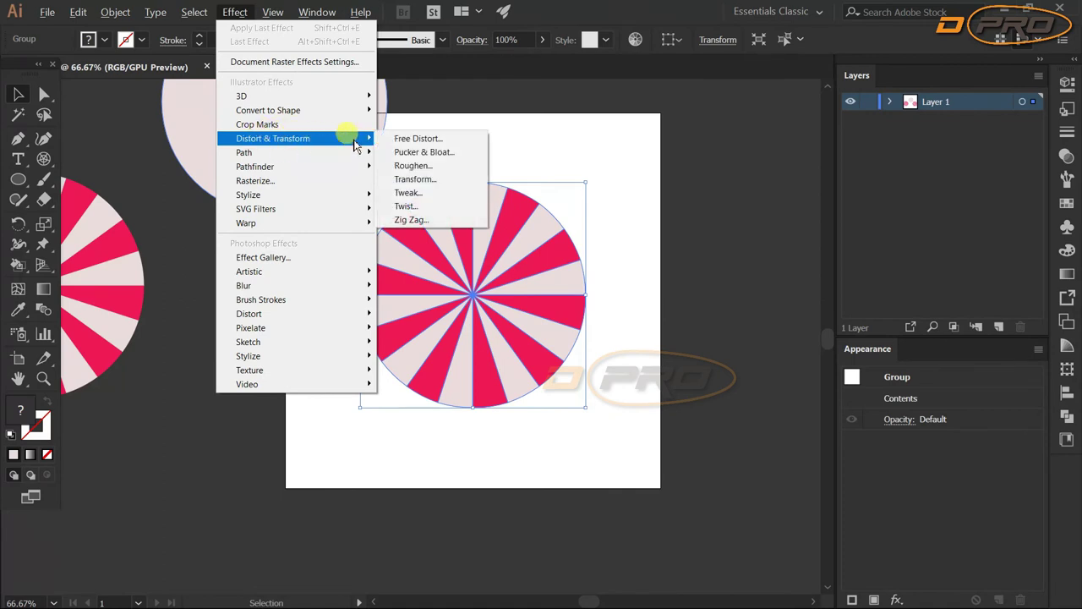
click(423, 207)
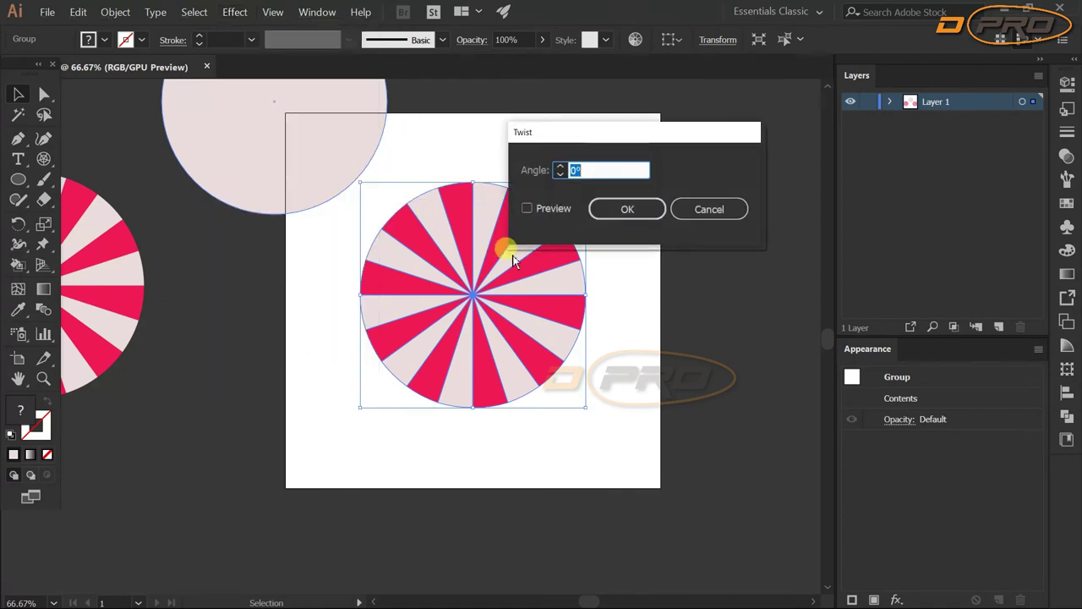
click(548, 211)
click(558, 168)
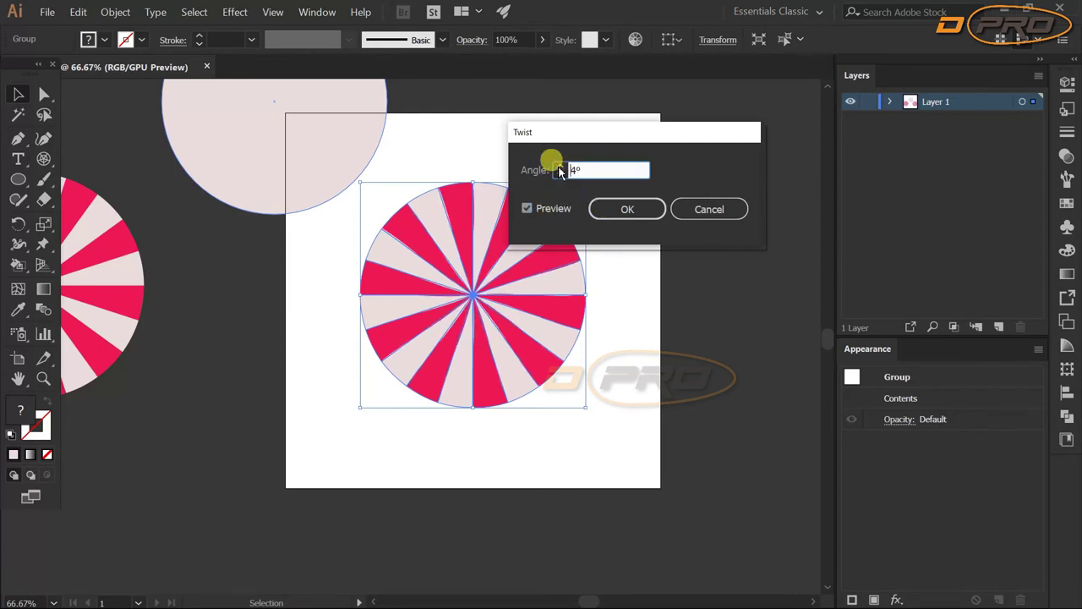
click(559, 167)
click(559, 167)
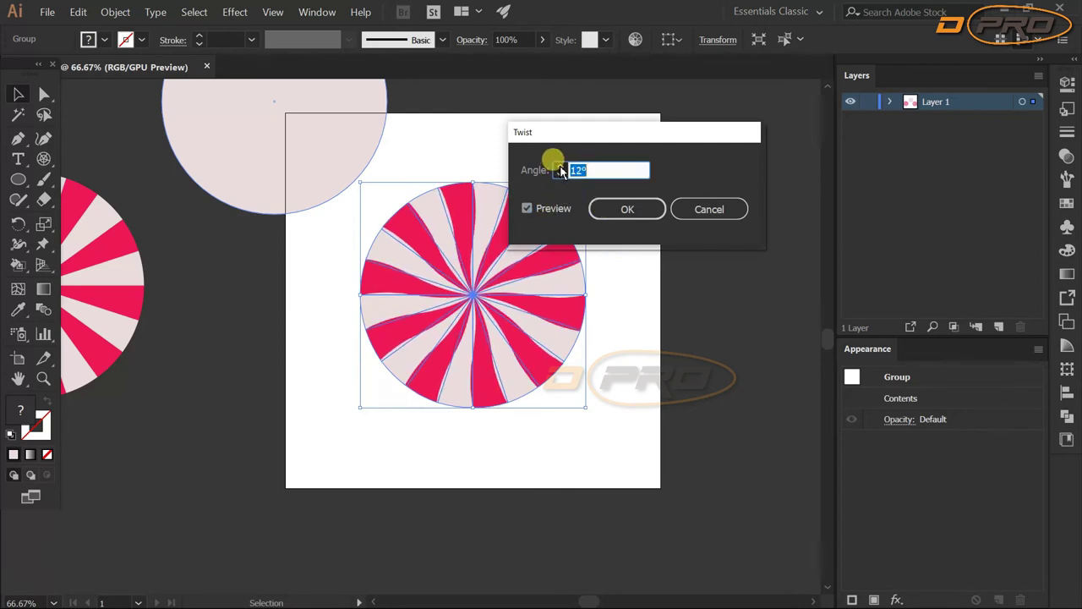
Set the Twist angle to 30° and apply the effect to the striped circle
drag(580, 136, 633, 121)
double_click(655, 153)
text(30)
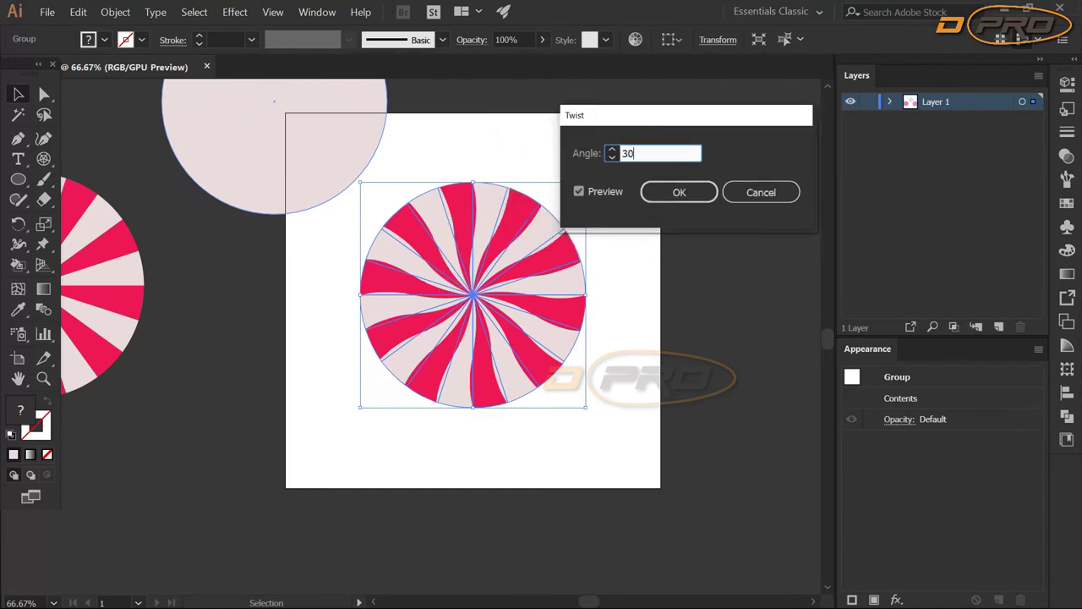
click(592, 192)
click(593, 192)
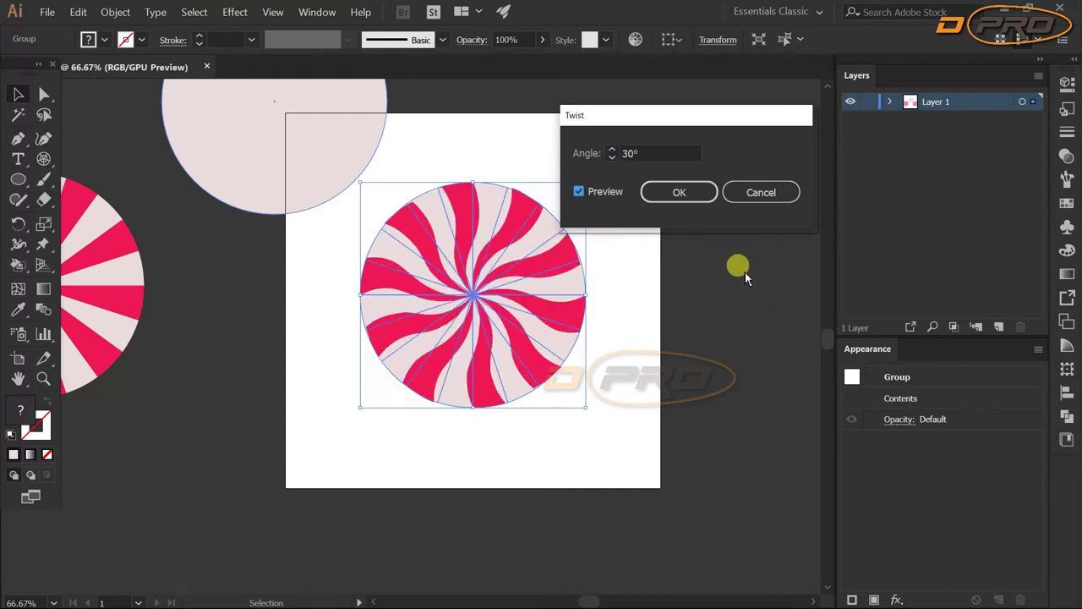
click(705, 197)
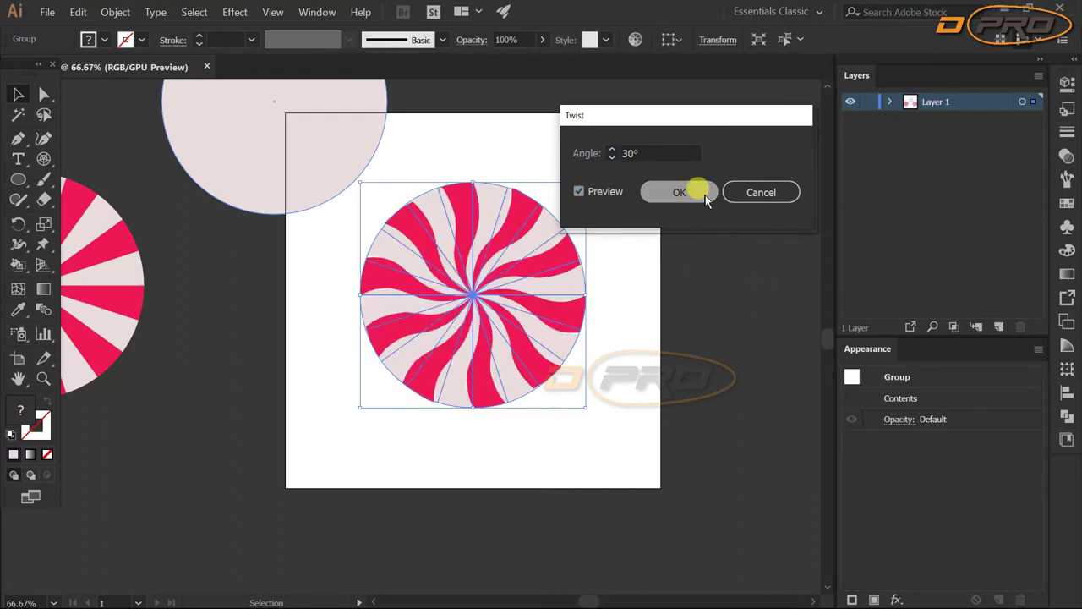
Reselect the twisted circle and examine the ends of its stripes along the outer edge up close
click(636, 265)
click(539, 284)
scroll(637, 268, down, 2)
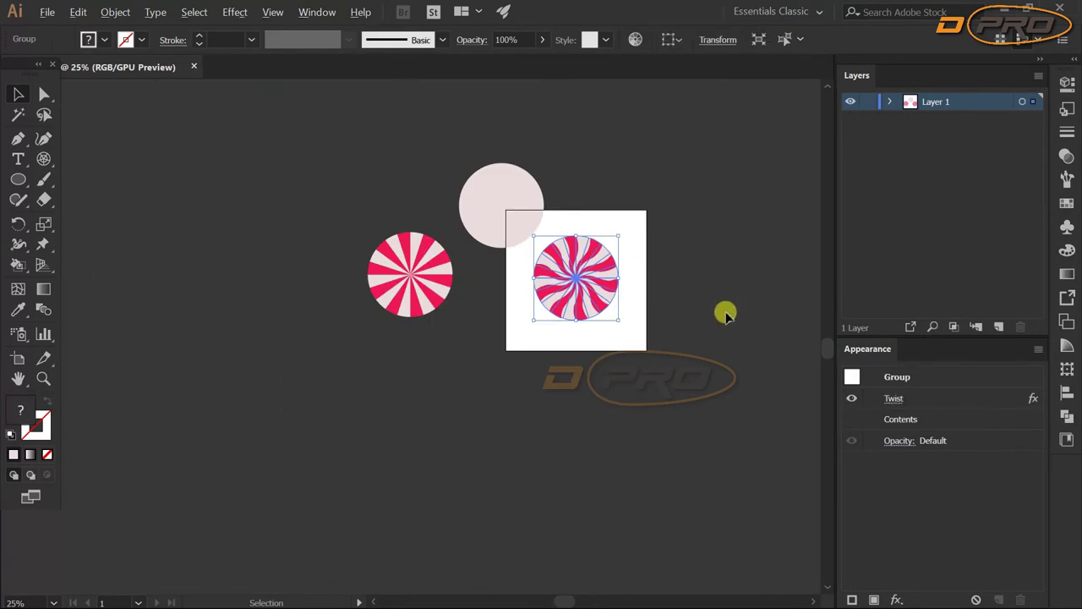
scroll(725, 309, up, 1)
scroll(454, 157, up, 8)
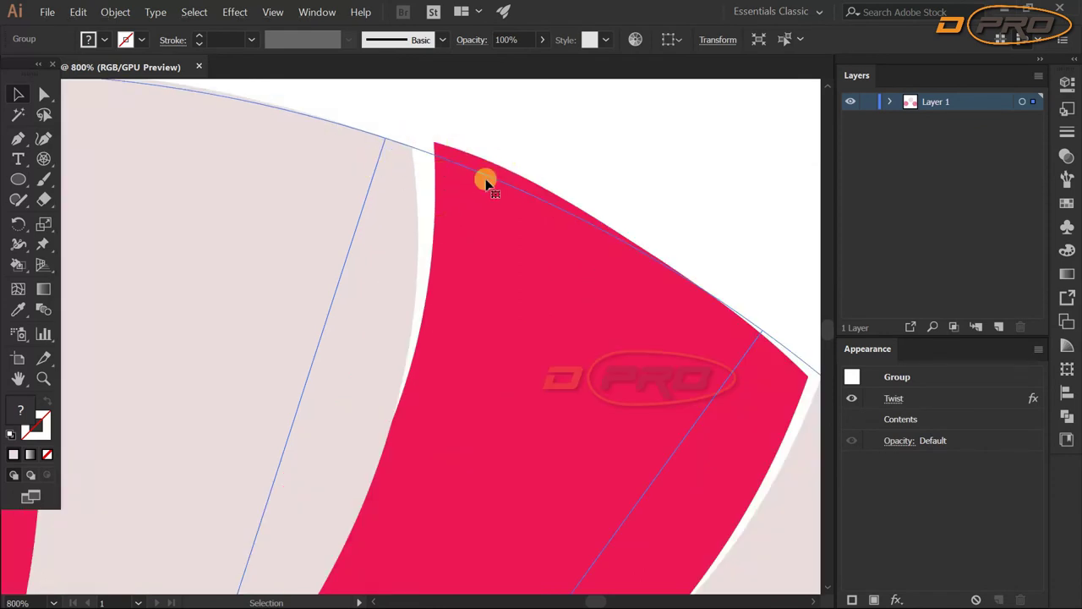
scroll(506, 301, down, 5)
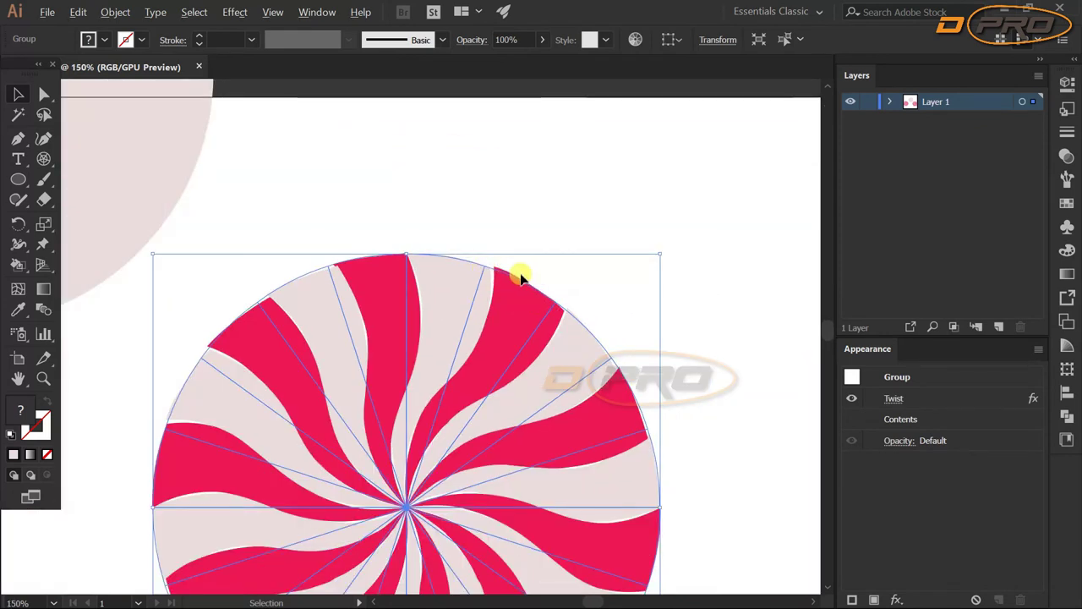
scroll(519, 278, up, 3)
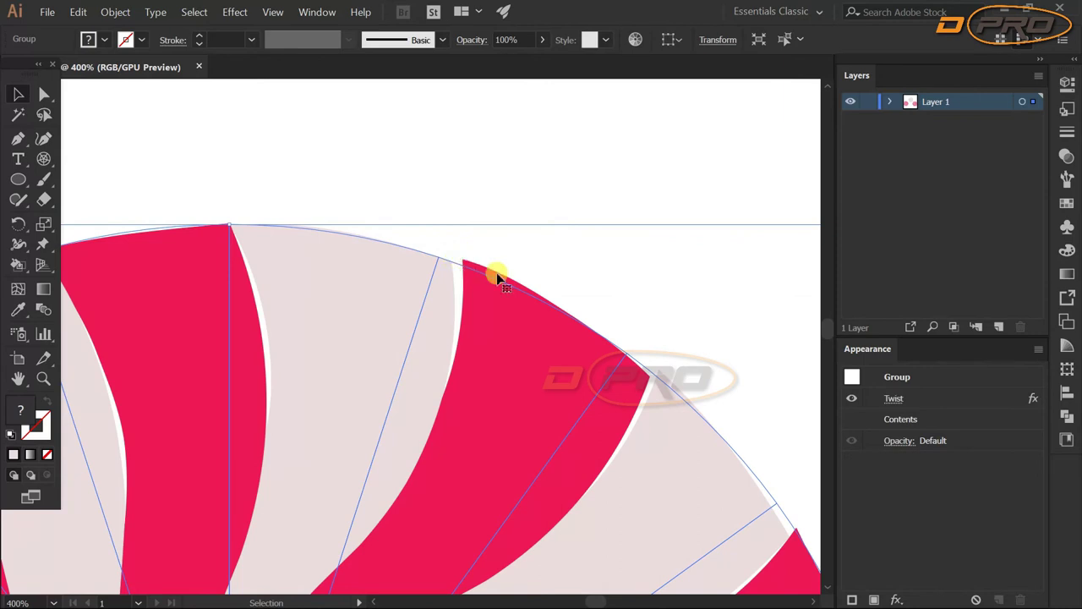
scroll(467, 275, down, 6)
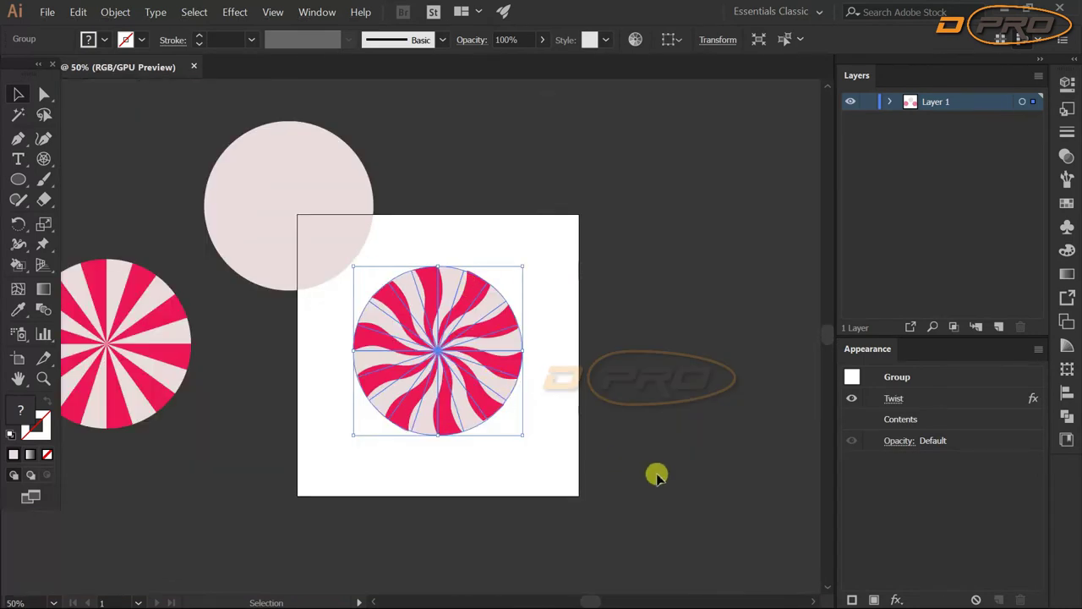
Place a copy of the plain light circle exactly over the twisted circle, keeping the original at the artboard's upper-left corner
drag(279, 207, 575, 174)
drag(605, 216, 454, 372)
key(ctrl+plus)
key(ctrl+plus)
key(ctrl+plus)
key(ctrl+plus)
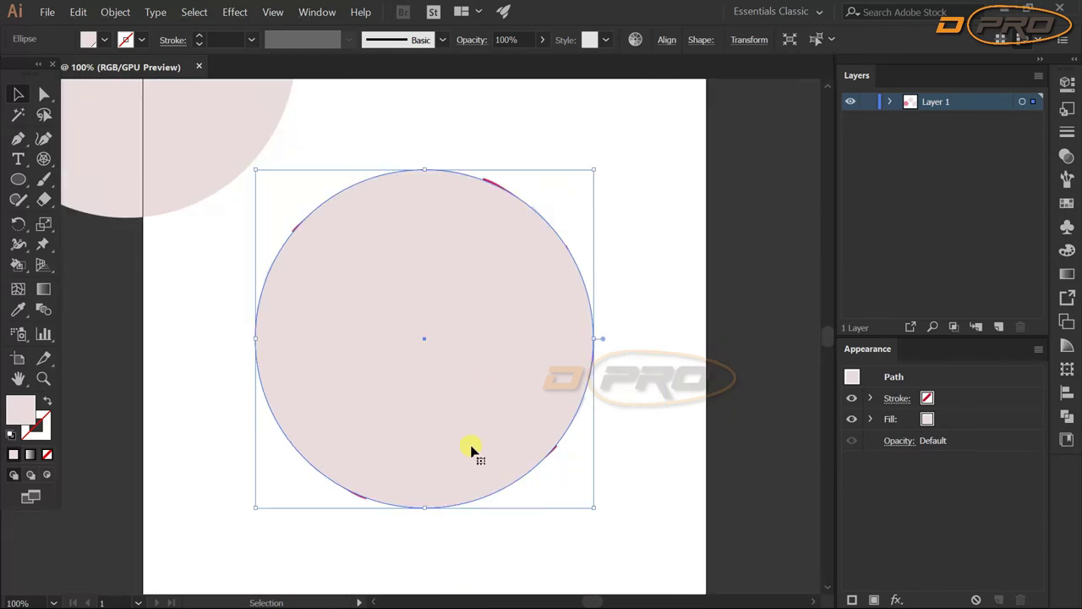
drag(399, 347, 381, 447)
drag(372, 446, 500, 380)
scroll(475, 329, down, 2)
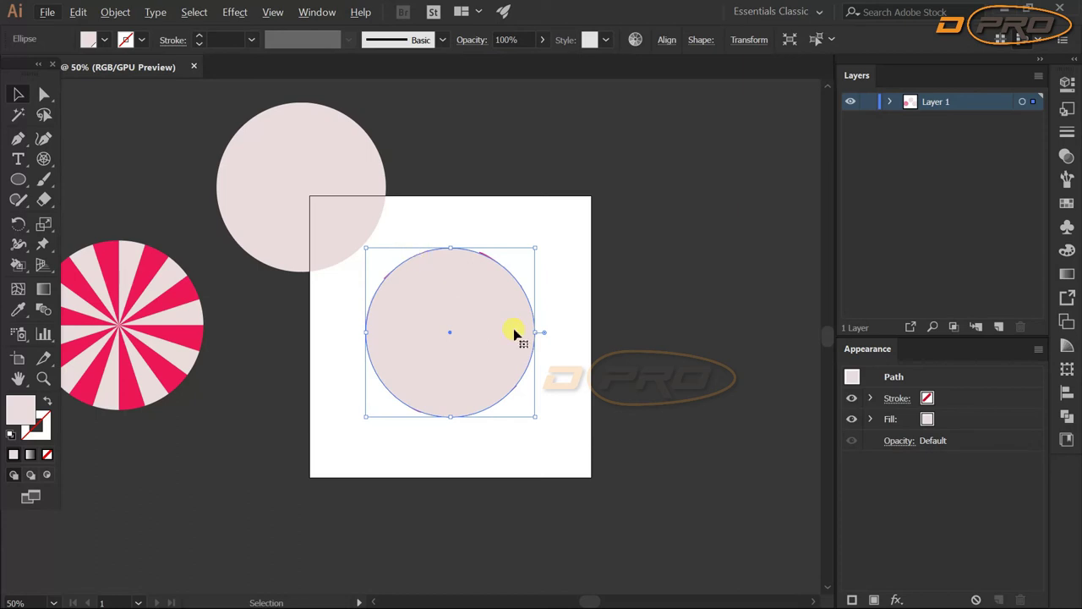
Cut the plain circle covering the twisted circle to the clipboard
click(193, 12)
mouse_move(234, 15)
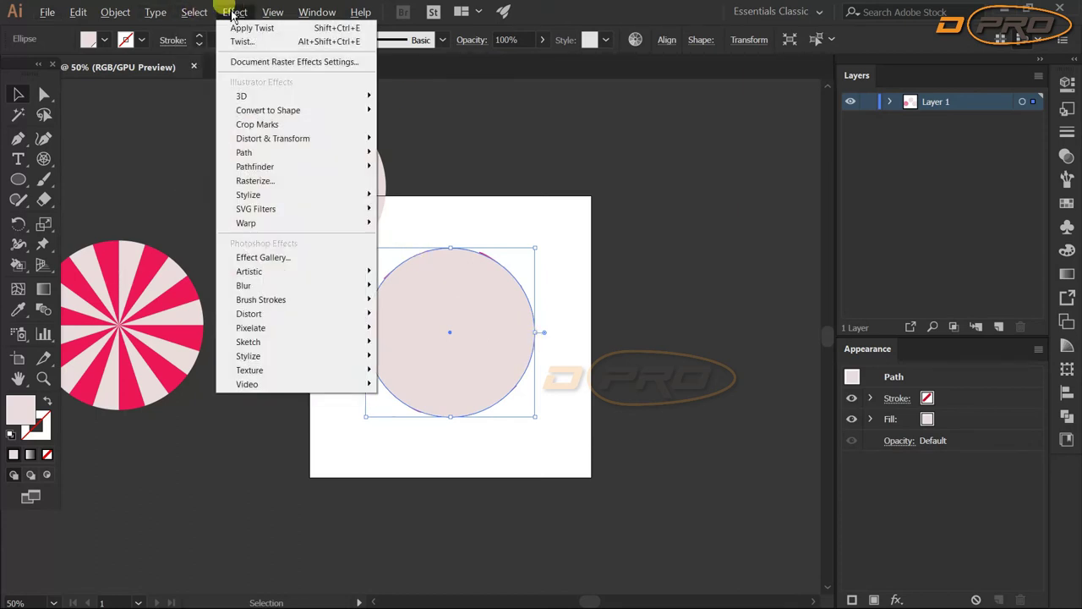
mouse_move(78, 11)
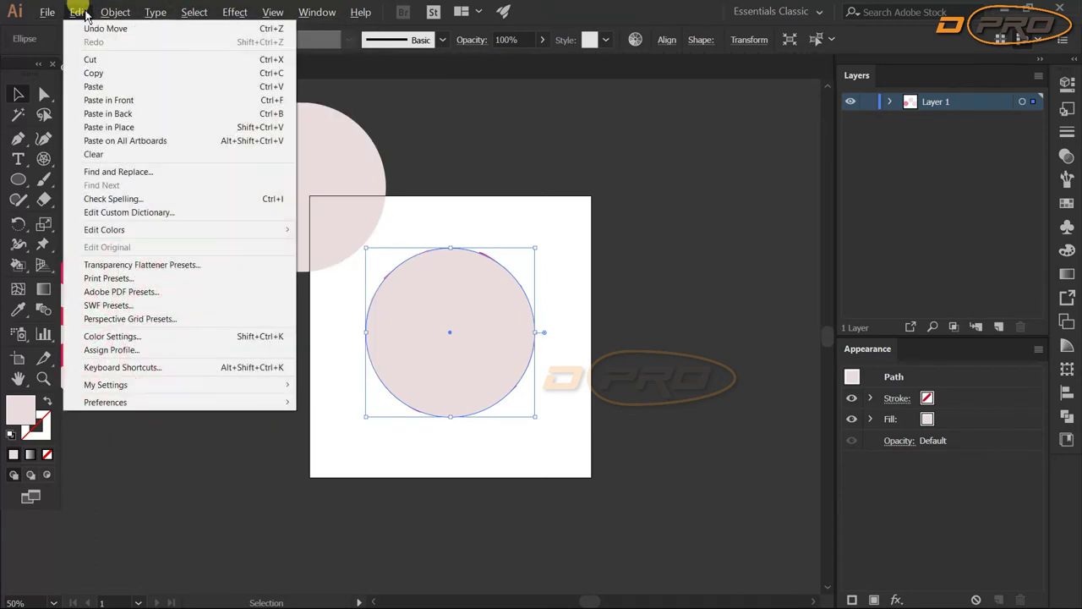
click(97, 64)
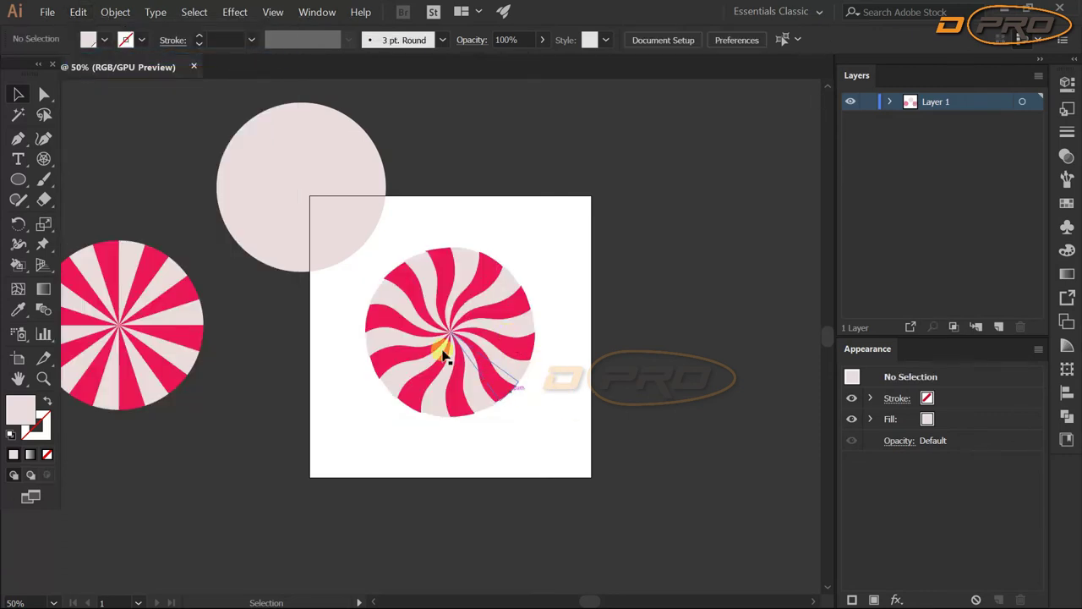
Scale the twisted circle up slightly and proportionally from its centre
scroll(453, 355, up, 2)
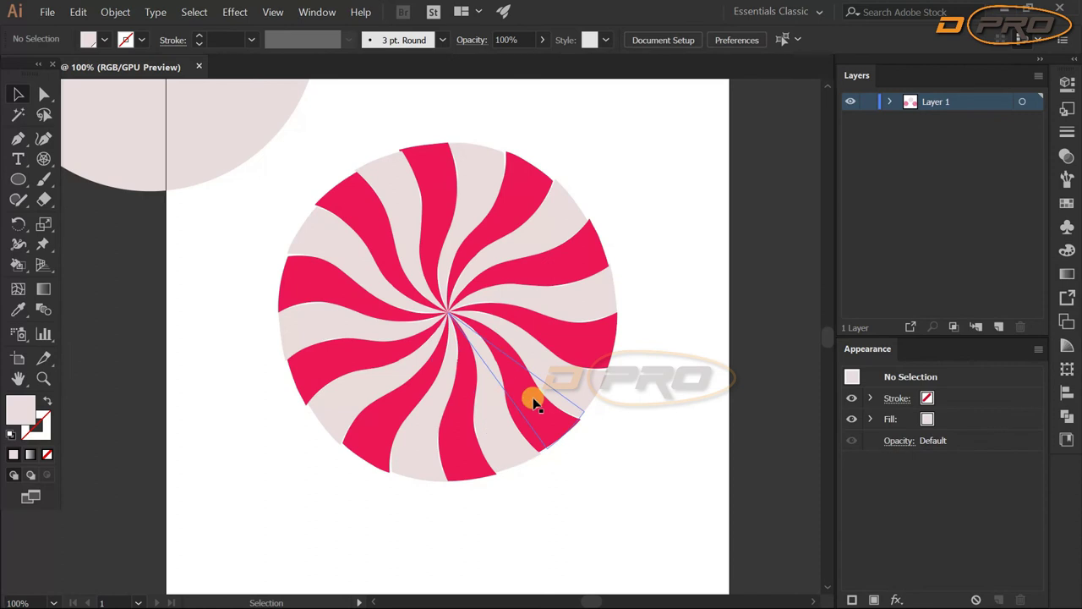
scroll(519, 372, down, 1)
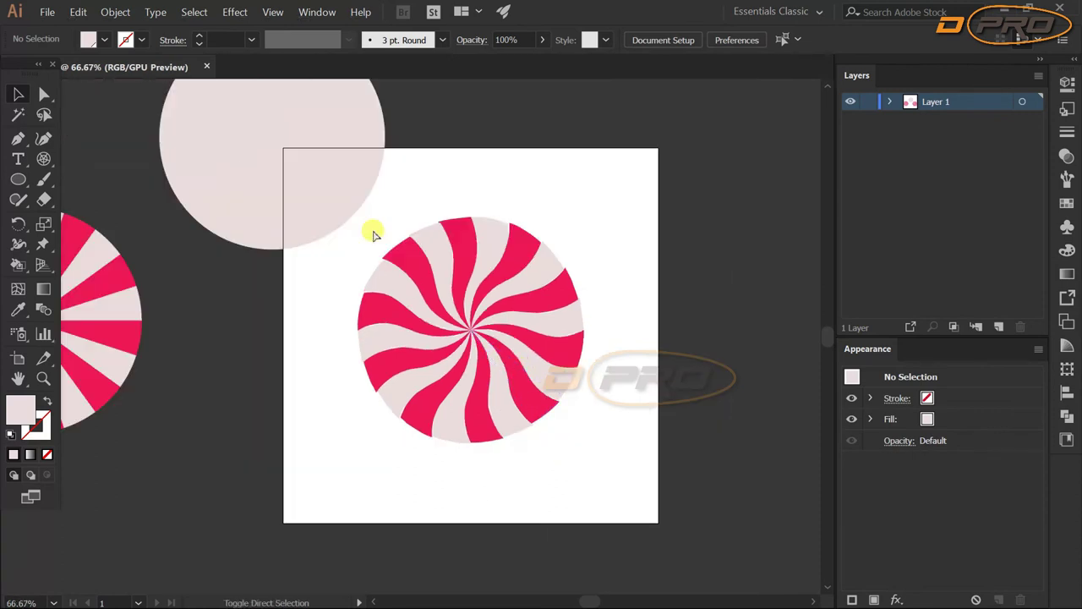
click(486, 332)
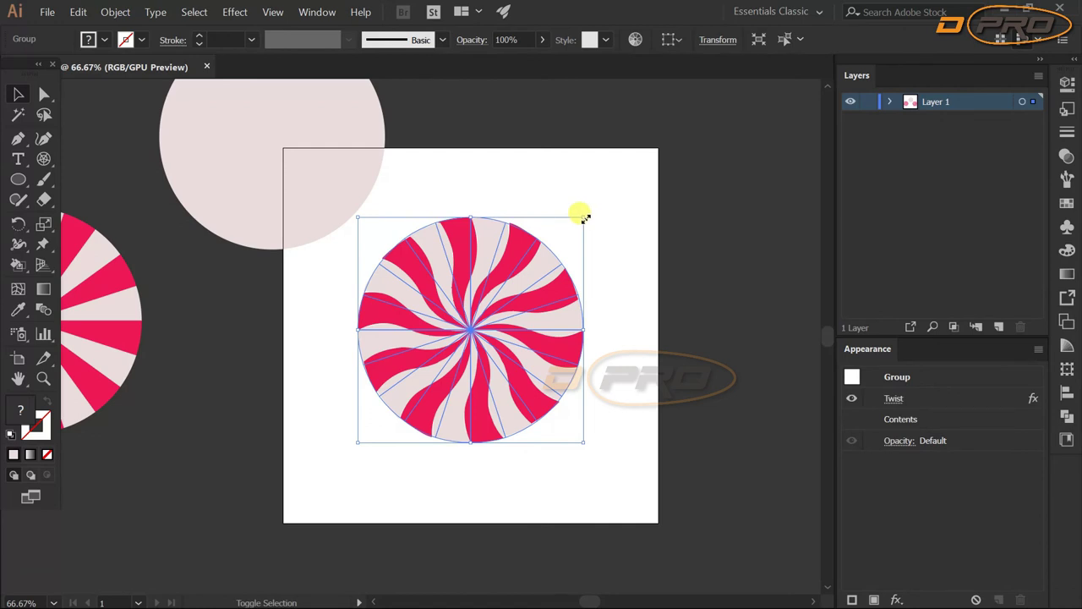
mouse_move(585, 218)
mouse_down()
mouse_move(594, 207)
mouse_move(583, 211)
mouse_up()
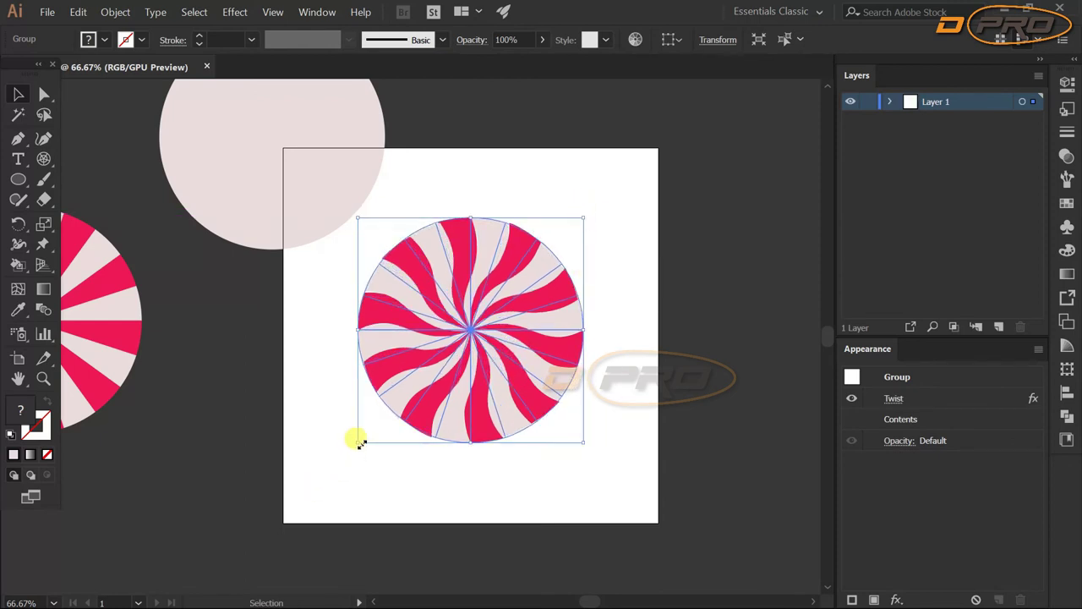
drag(582, 216, 590, 209)
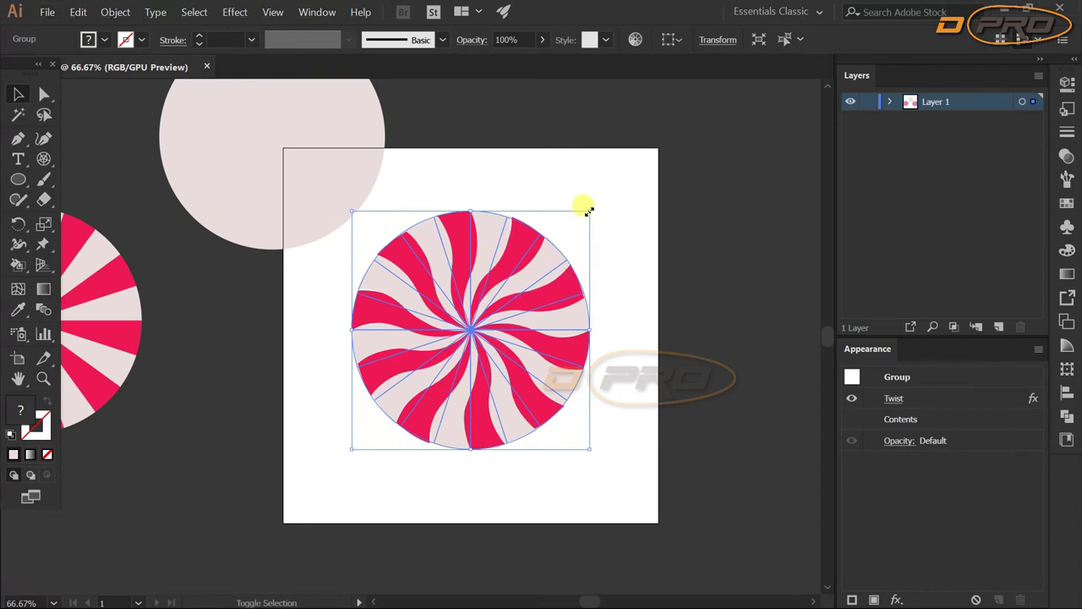
key(super+space)
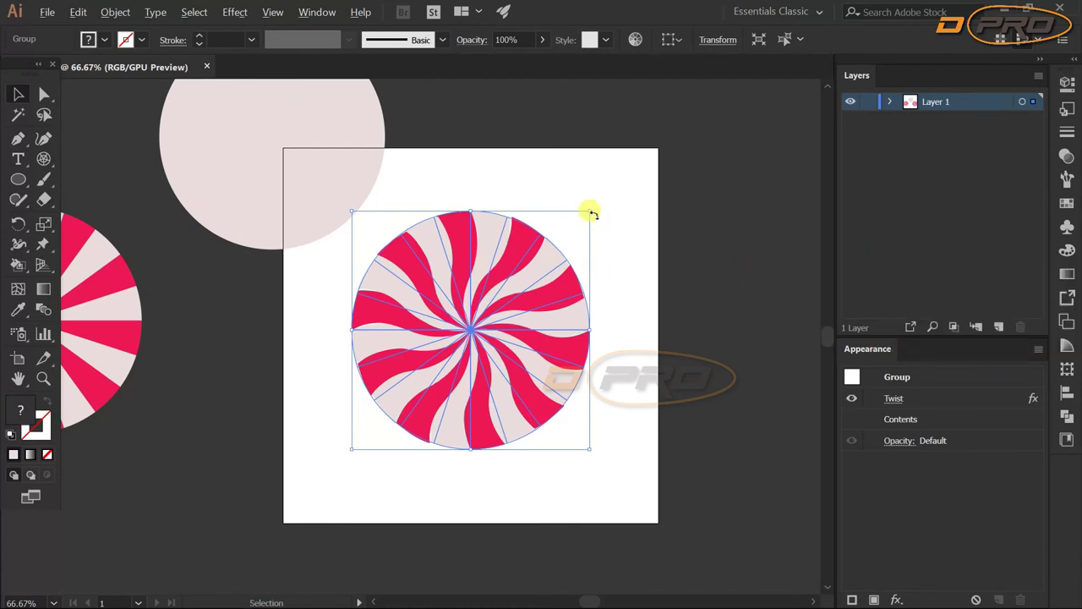
drag(589, 213, 596, 213)
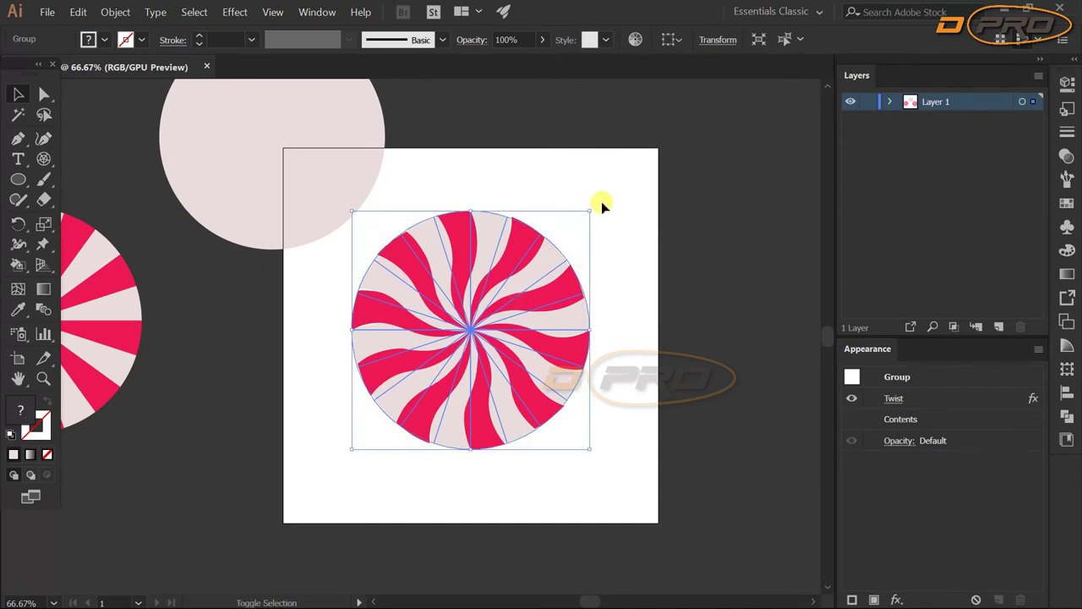
key(ctrl+z)
key(ctrl+shift+z)
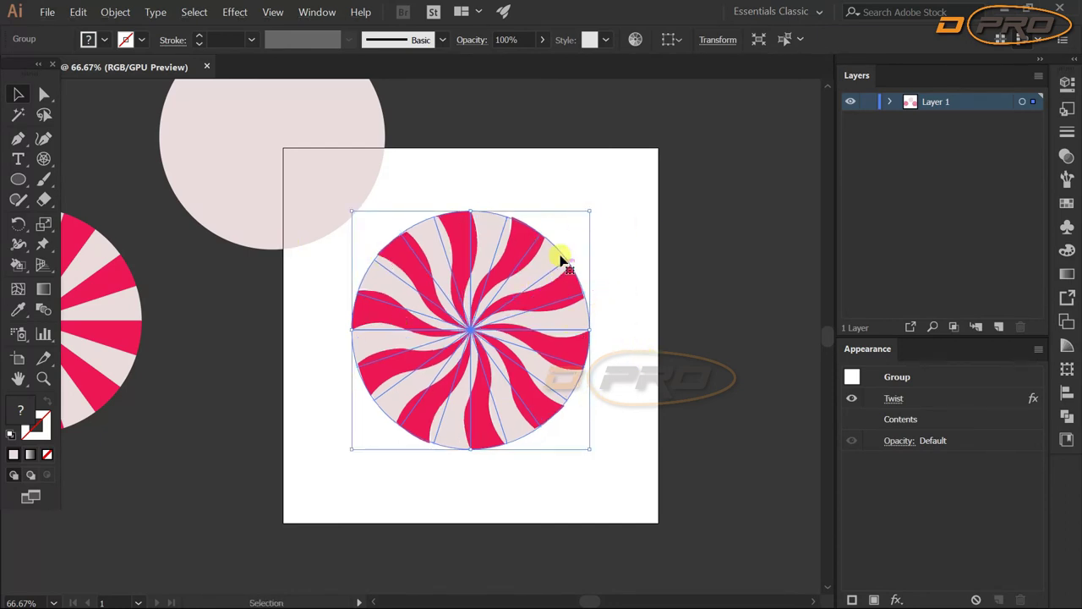
Paste the cut plain circle in place on top of the enlarged twisted circle
click(225, 162)
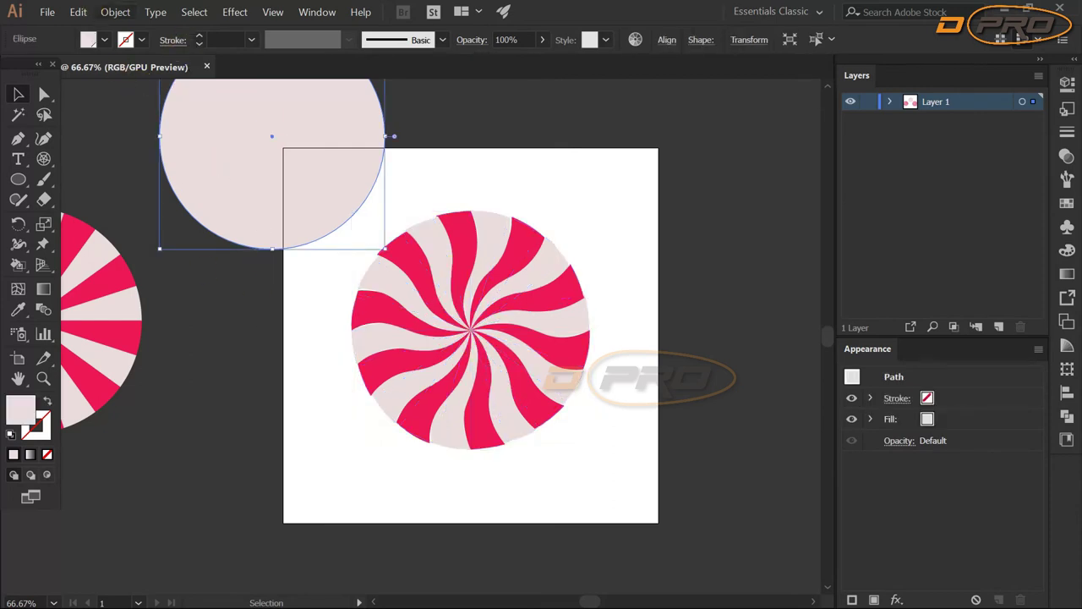
click(76, 11)
click(466, 269)
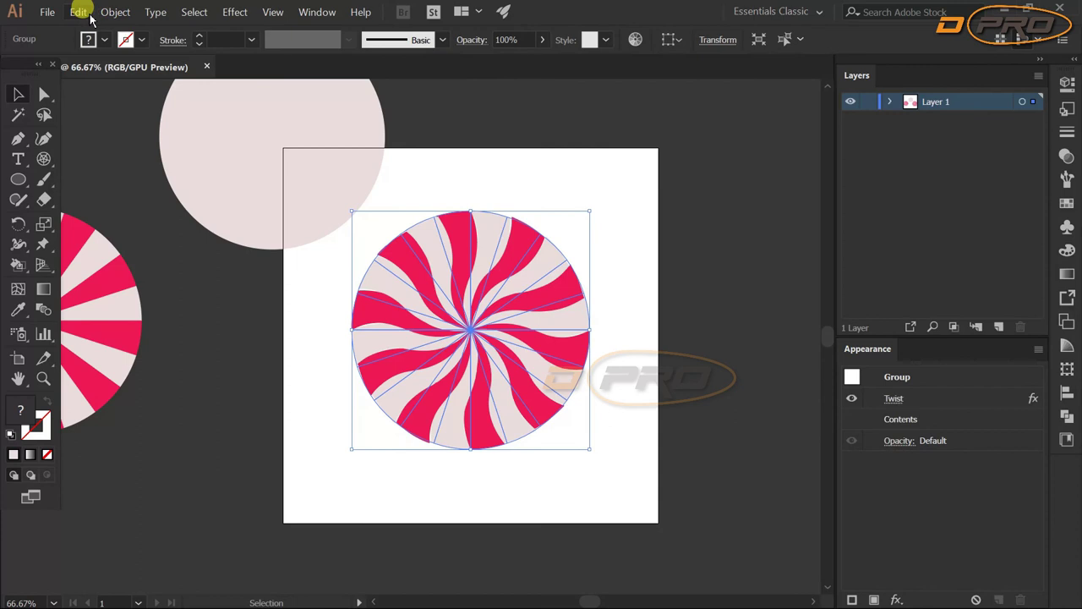
click(88, 15)
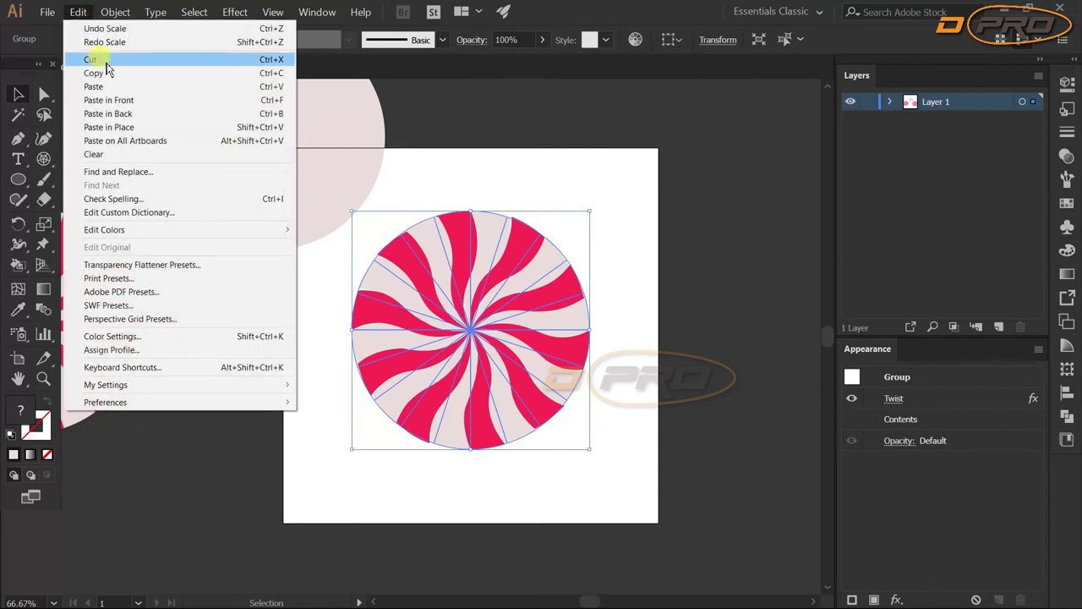
click(135, 127)
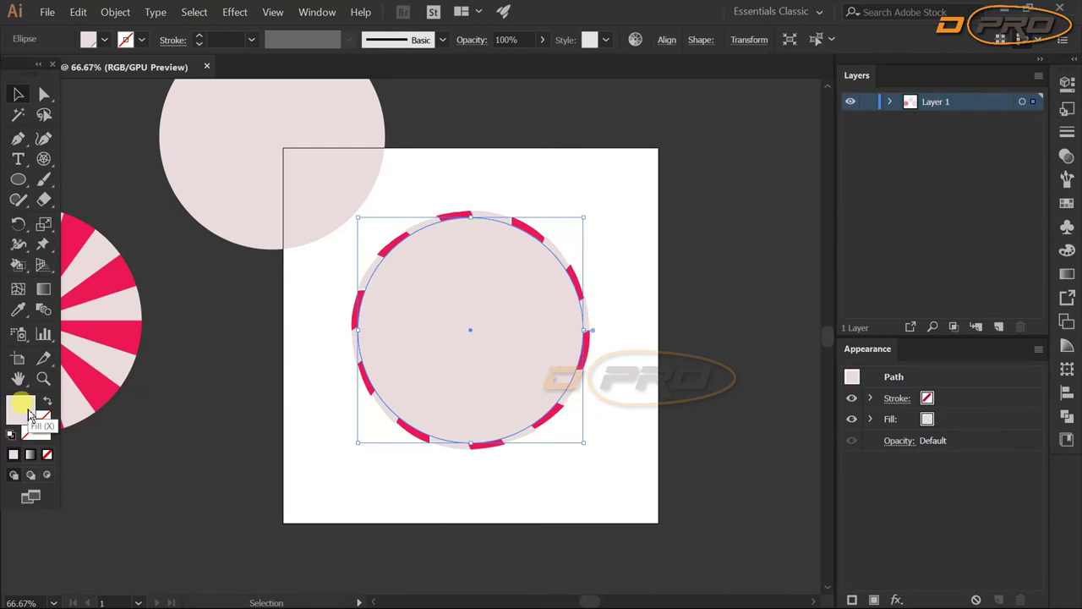
Set the fill of the pasted circle to red #CC0000
double_click(28, 414)
drag(234, 157, 277, 101)
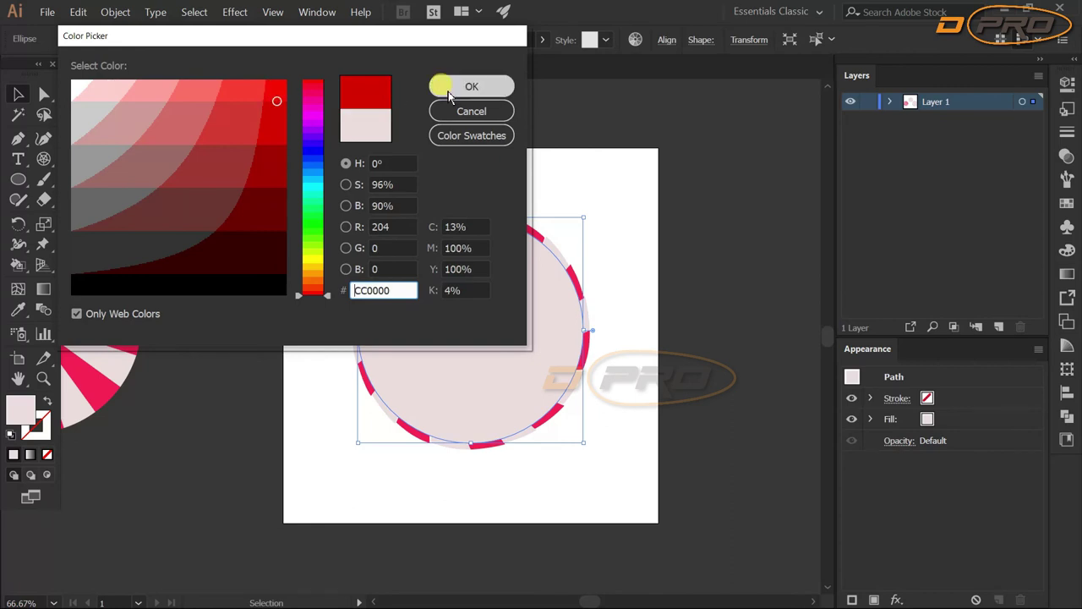
click(448, 93)
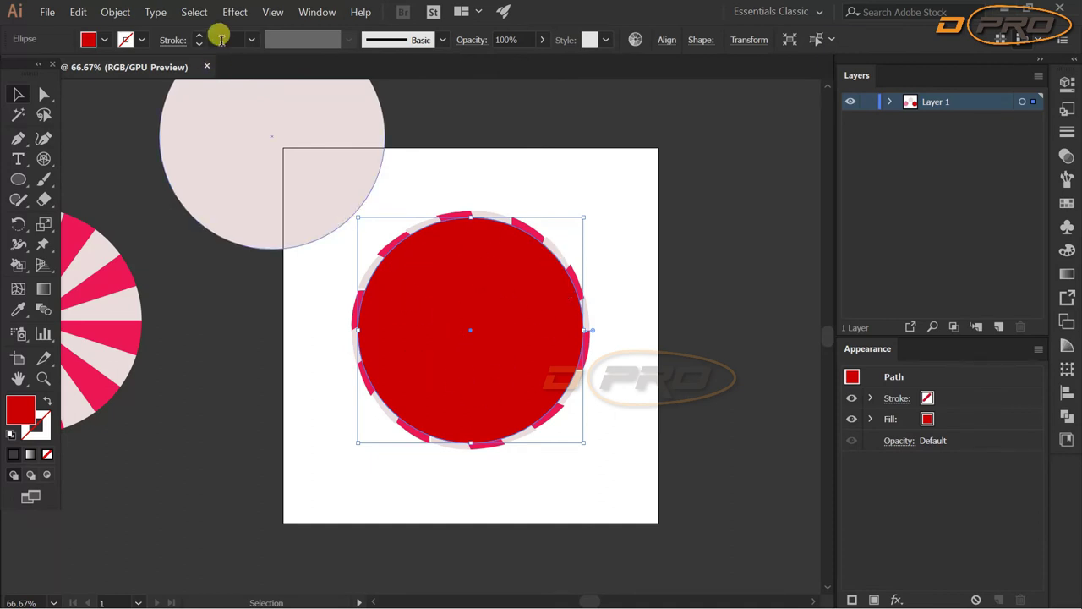
click(194, 12)
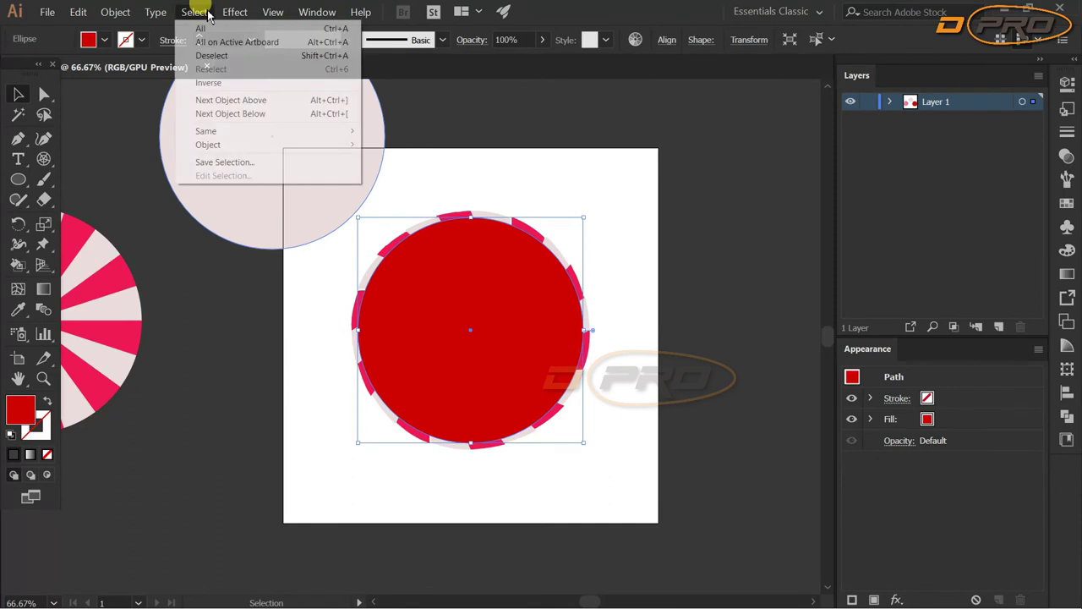
Make a clipping mask from the red circle and the striped twisted circle beneath it
click(616, 237)
click(410, 191)
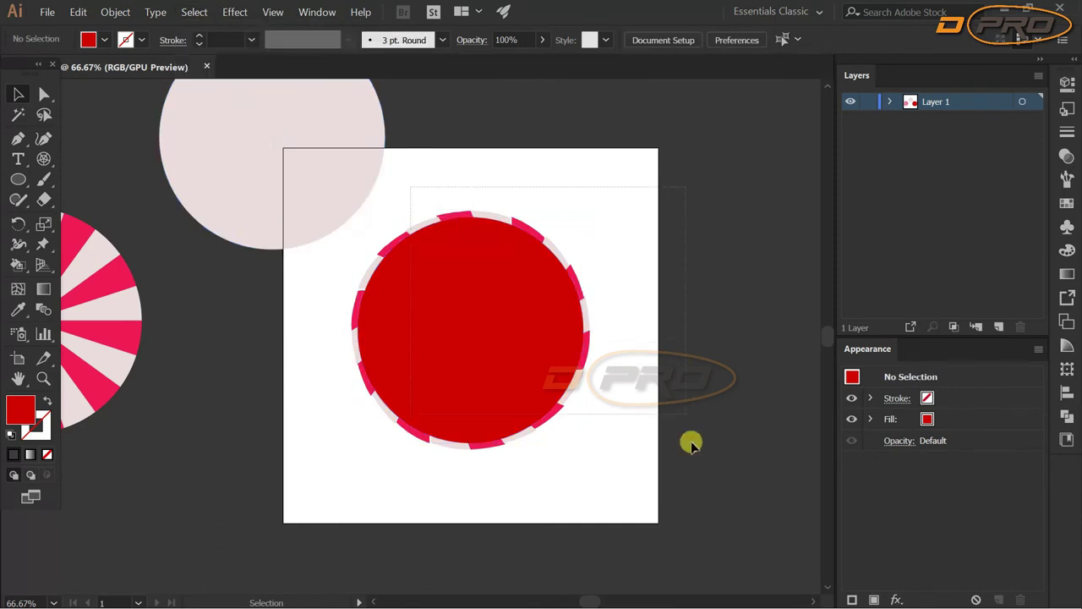
key(ctrl+a)
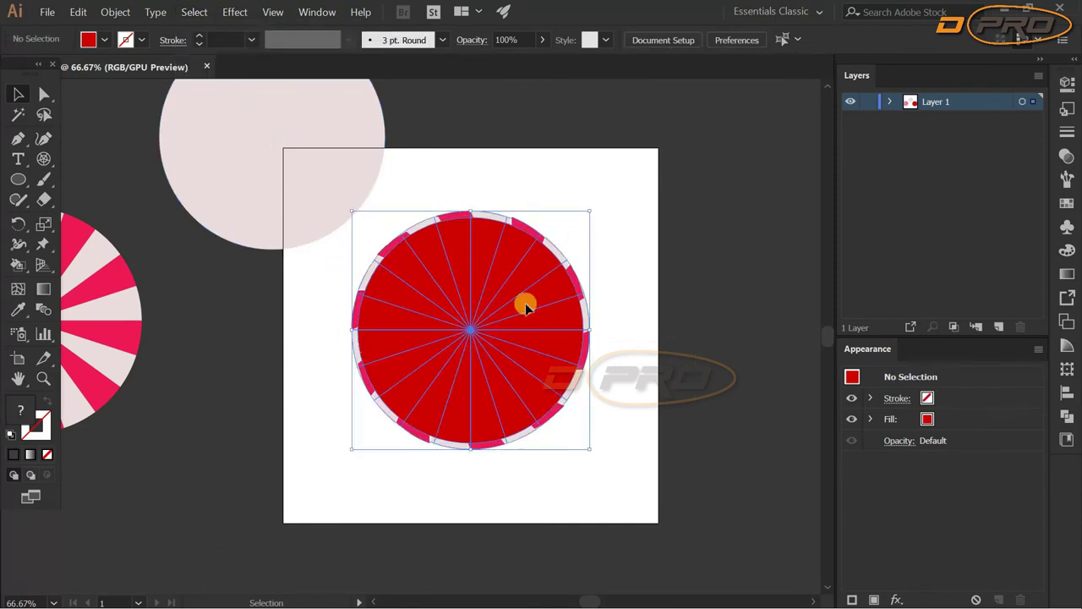
click(125, 15)
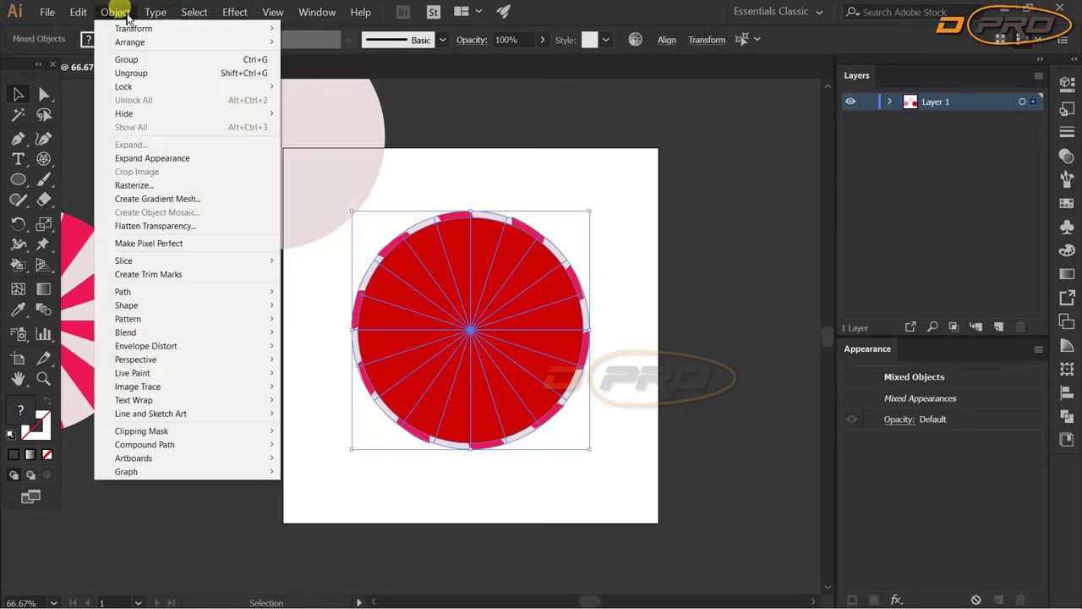
mouse_move(223, 434)
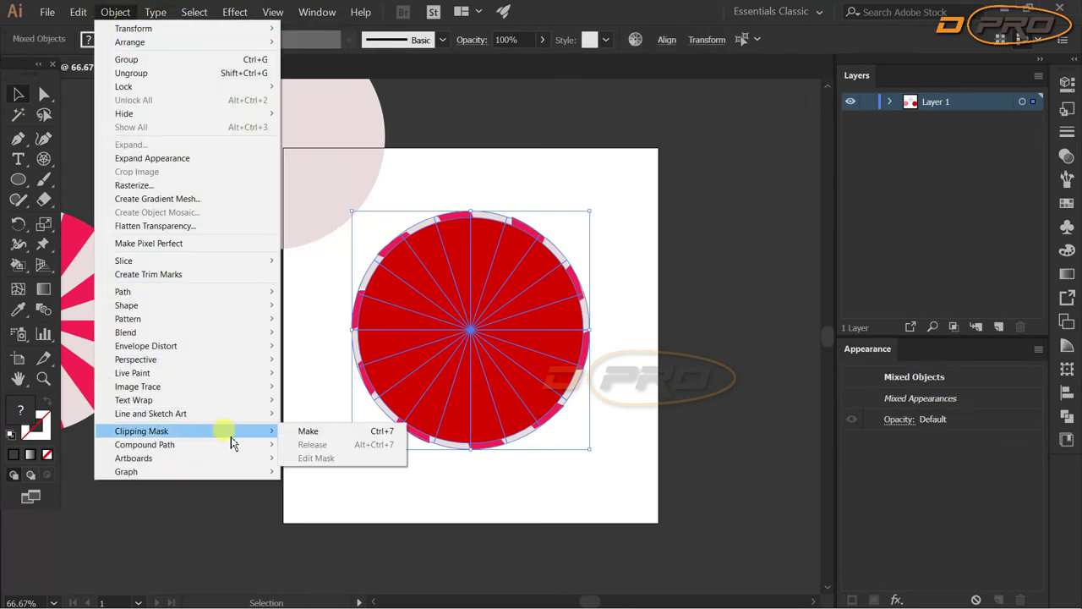
click(376, 432)
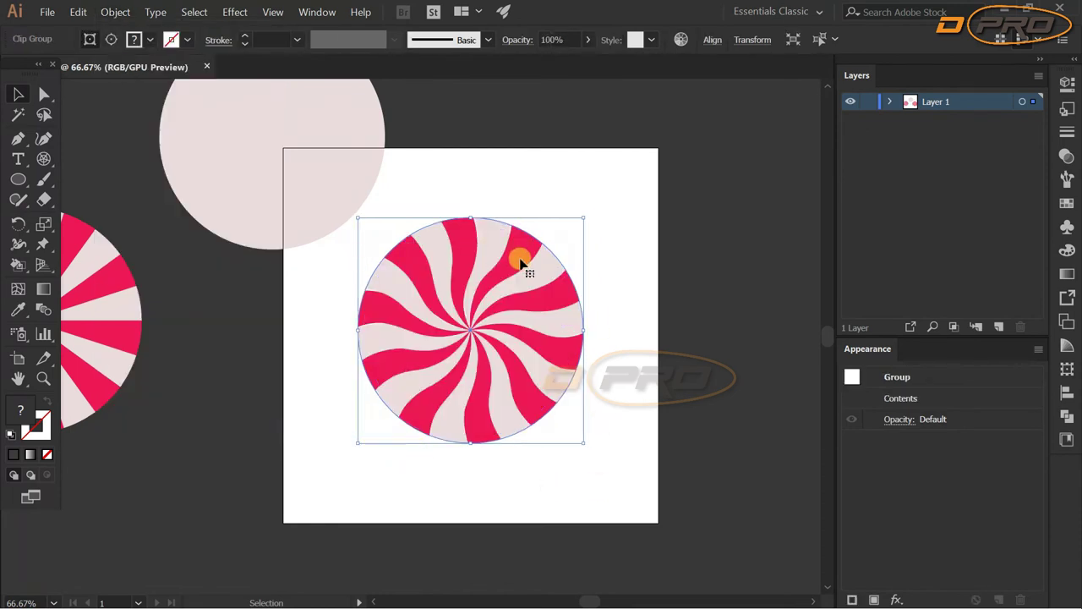
Examine the edges and swirl stripes of the clipped twisted circle up close and from farther away
scroll(519, 260, up, 4)
scroll(715, 331, down, 4)
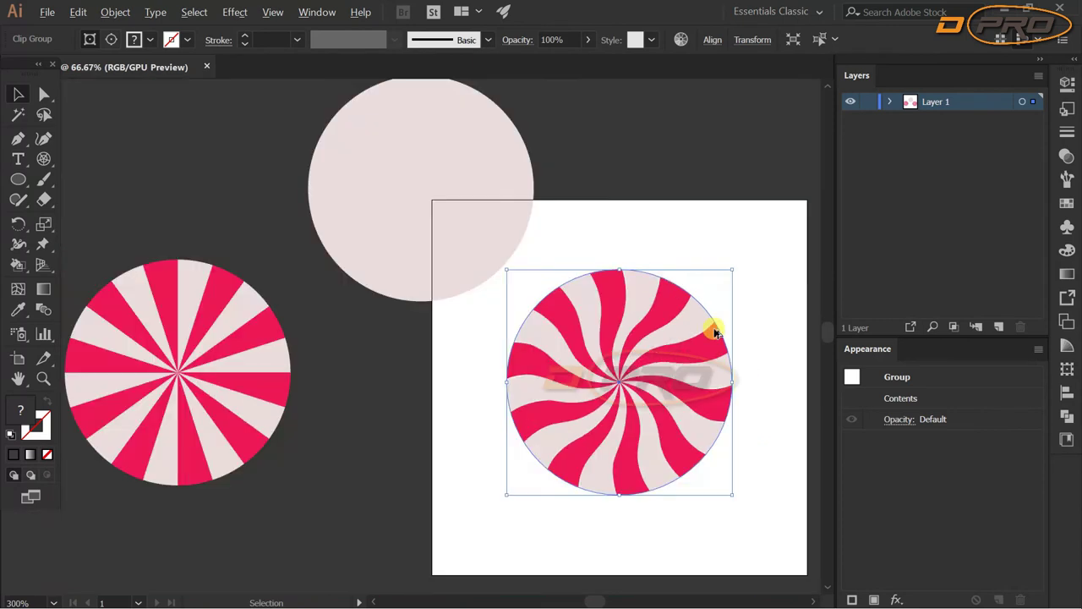
scroll(763, 524, down, 1)
scroll(817, 526, up, 2)
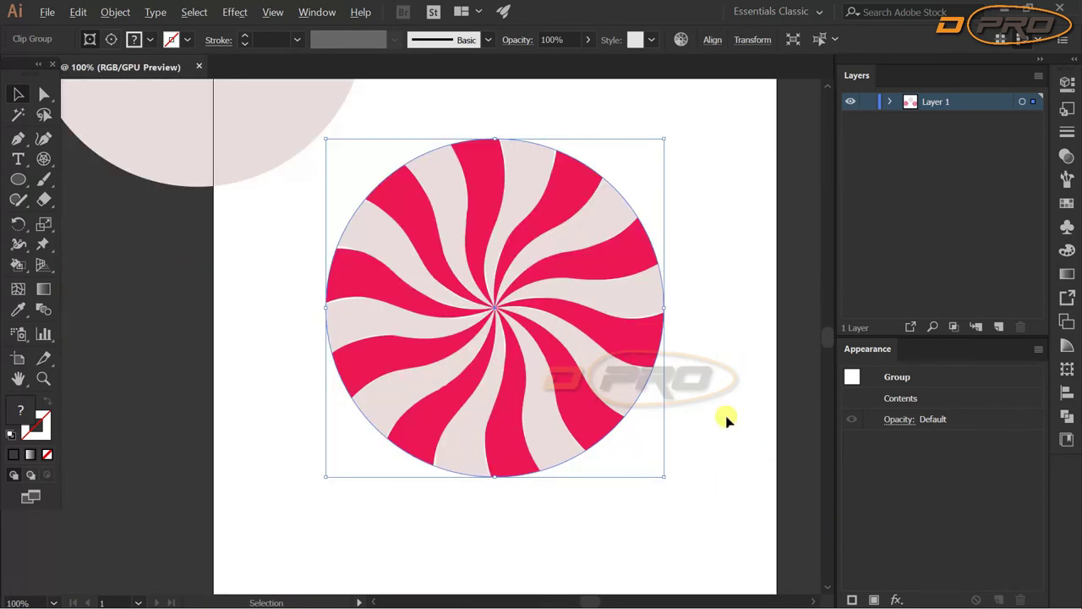
scroll(720, 410, down, 2)
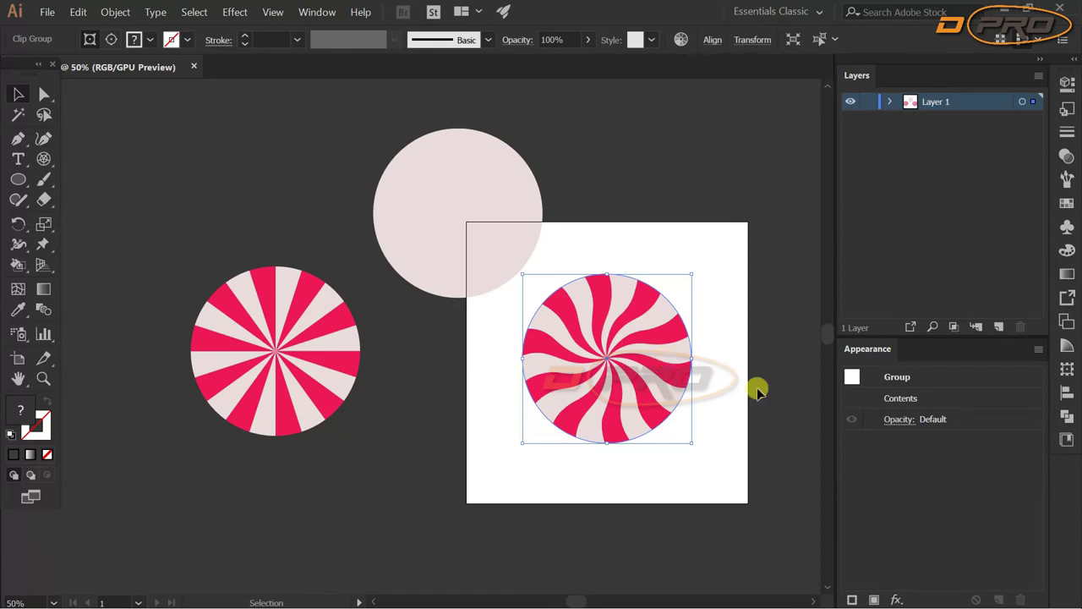
scroll(809, 499, down, 1)
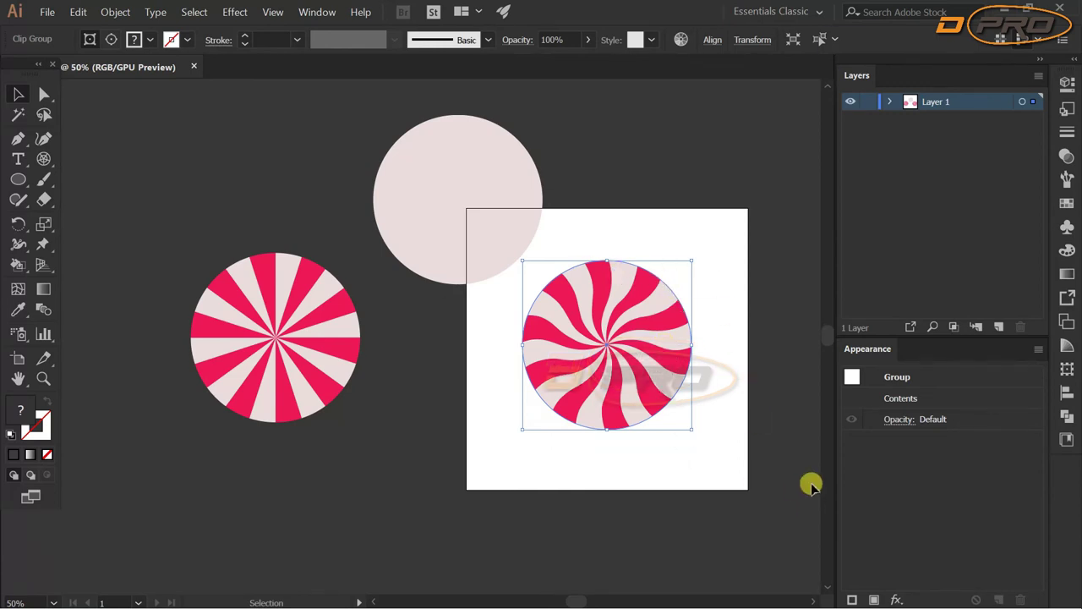
scroll(810, 480, up, 2)
scroll(648, 462, down, 1)
scroll(727, 474, up, 2)
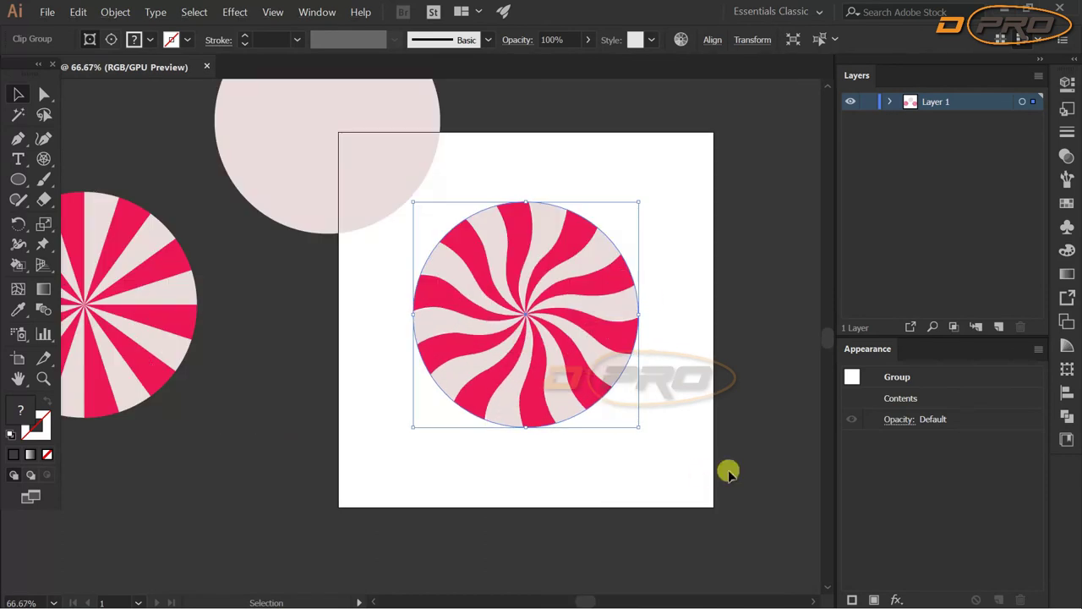
drag(244, 145, 447, 338)
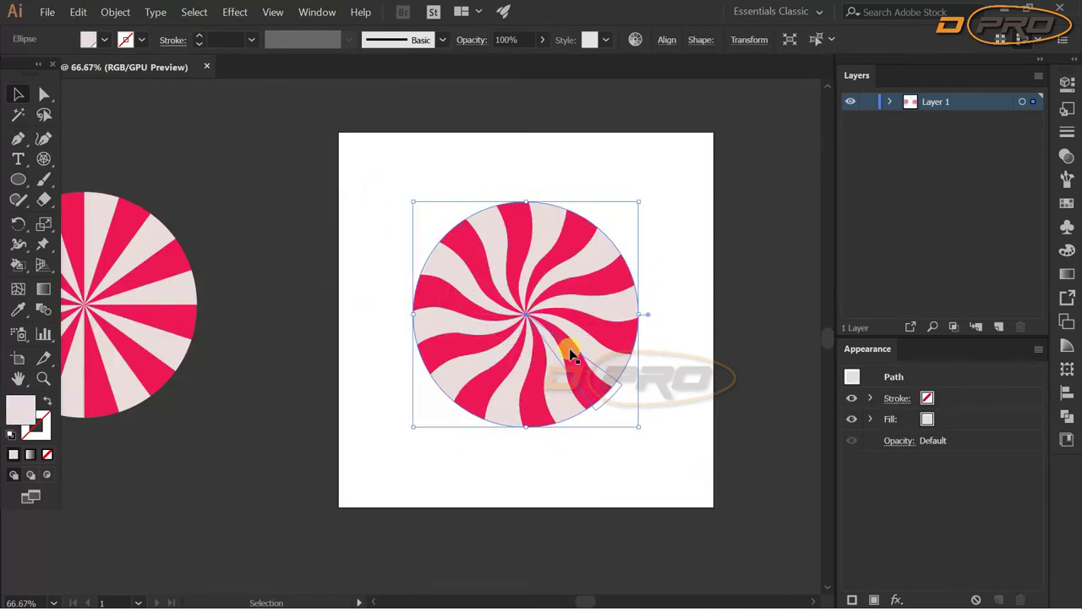
right_click(490, 246)
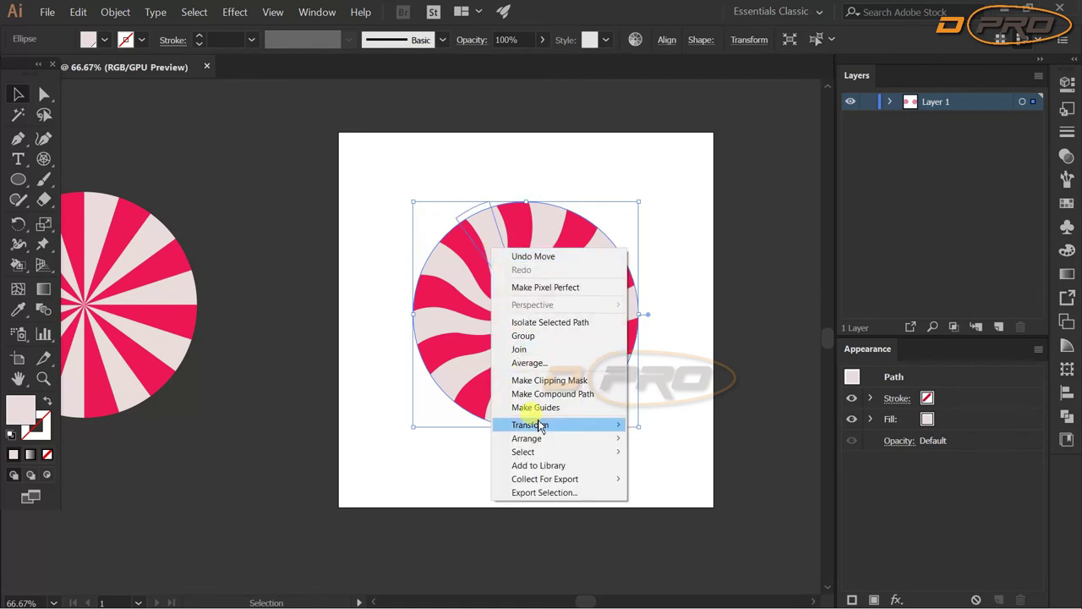
mouse_move(541, 444)
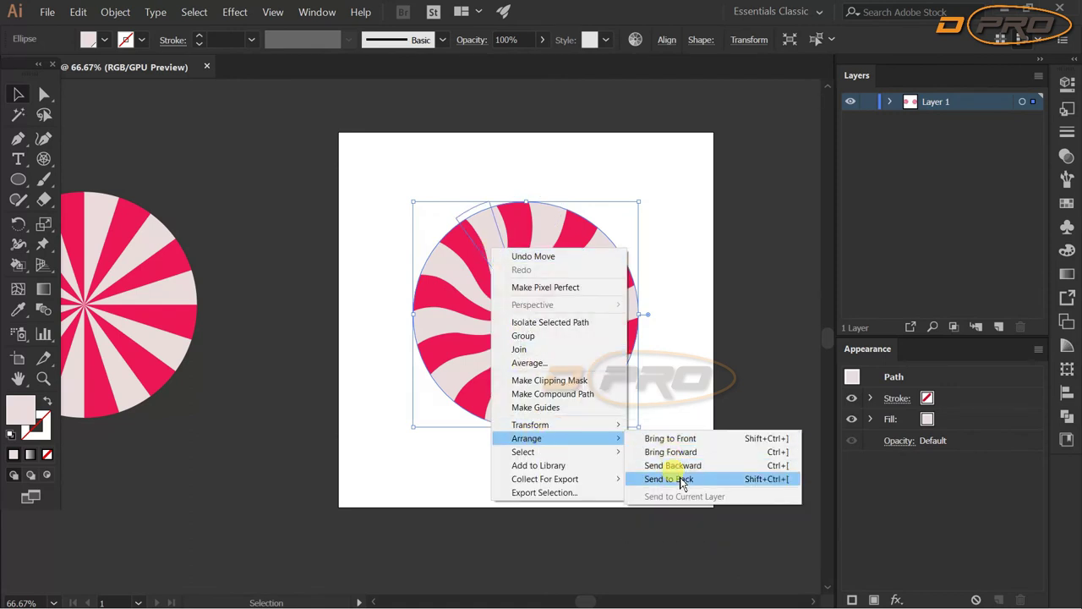
click(680, 480)
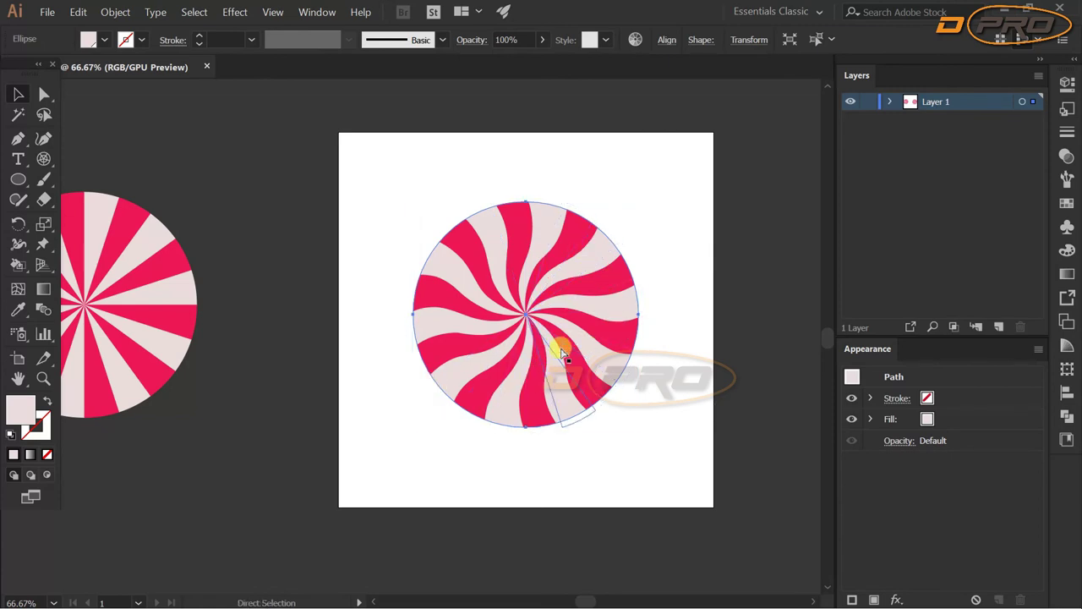
key(a)
key(ctrl+z)
key(v)
Bring the plain pale pink circle to the front and place it exactly over the clipped twisted circle
right_click(266, 135)
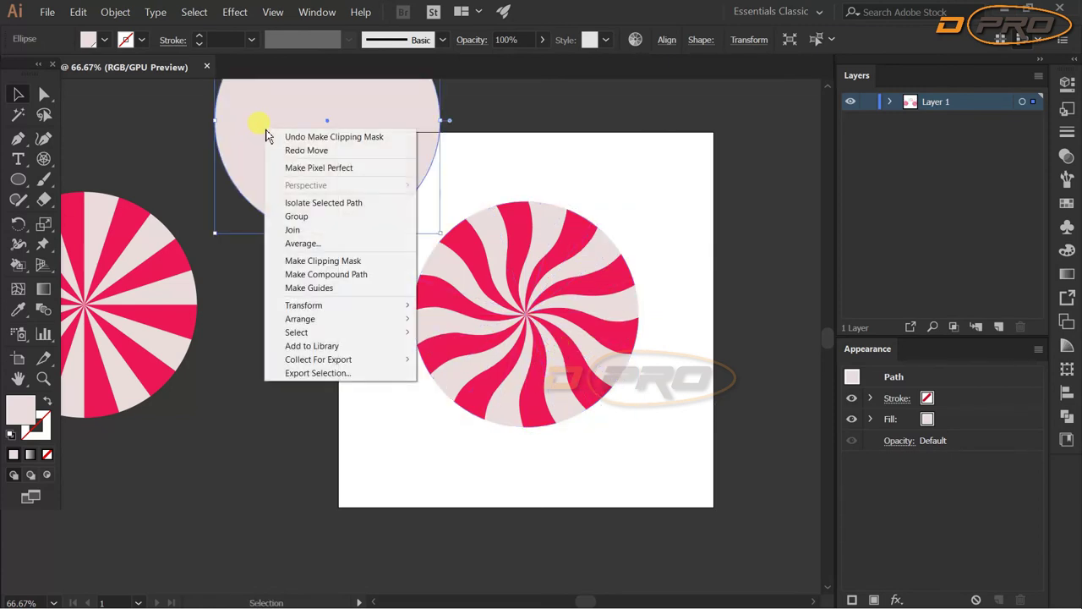
click(278, 479)
drag(300, 178, 374, 368)
right_click(374, 368)
mouse_move(411, 302)
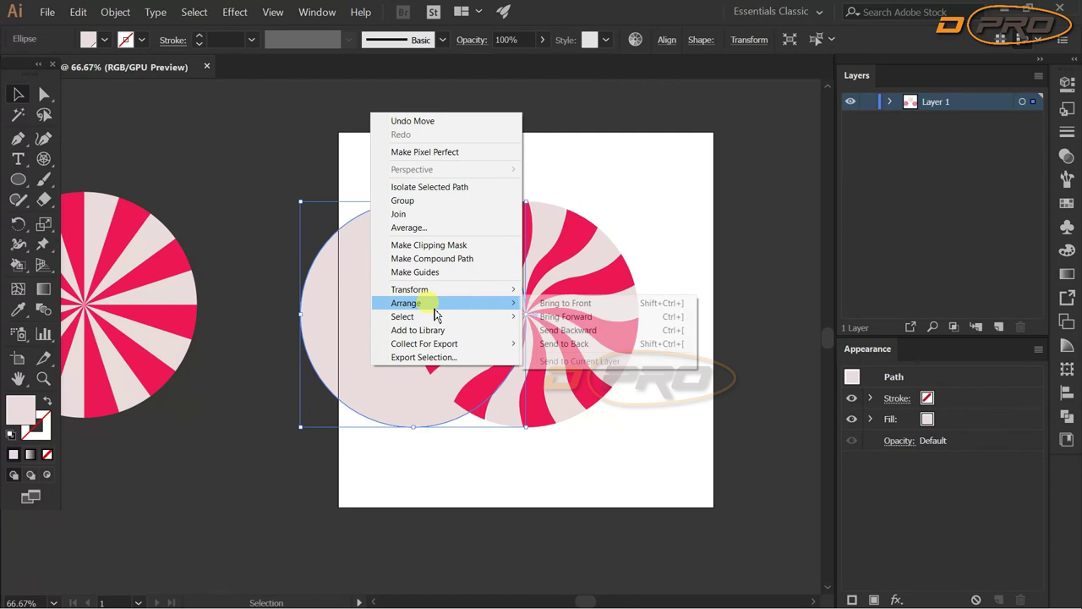
click(580, 303)
drag(368, 356, 480, 357)
click(702, 431)
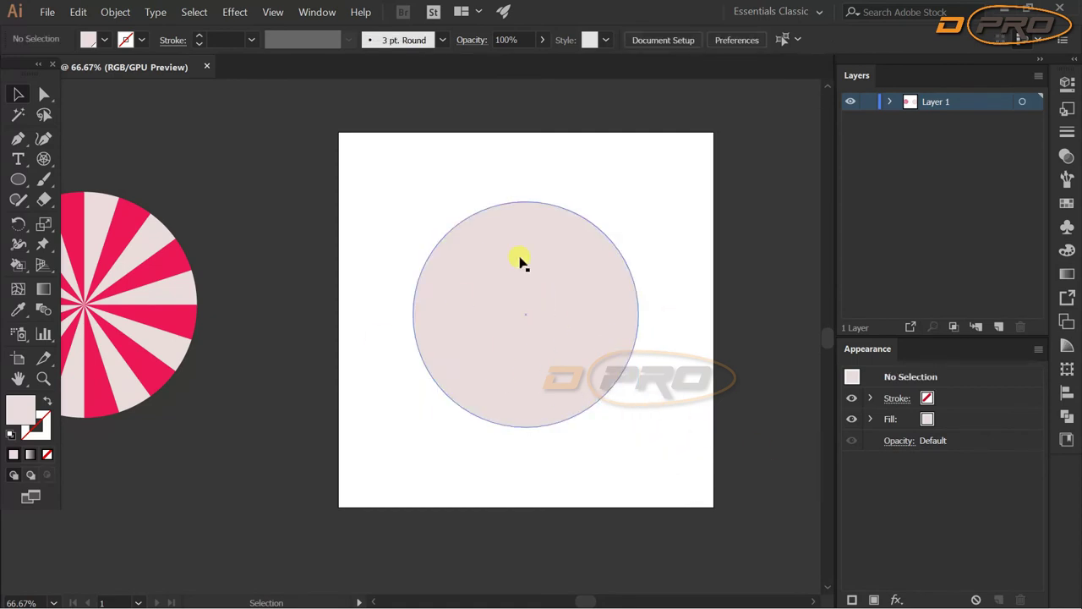
Fill the pale pink circle with a white-to-black radial gradient
click(541, 375)
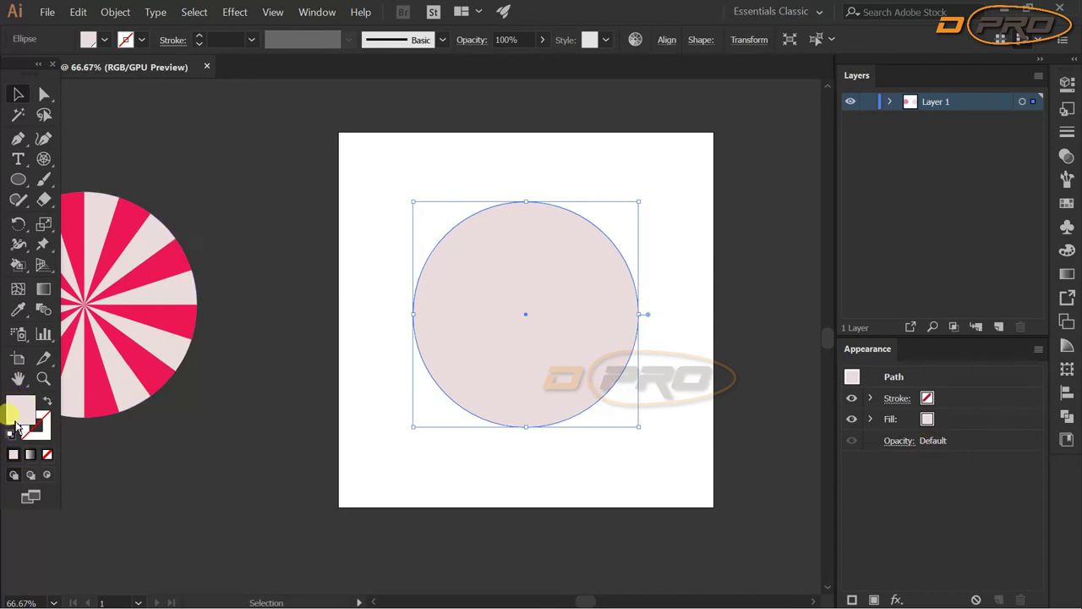
click(1066, 273)
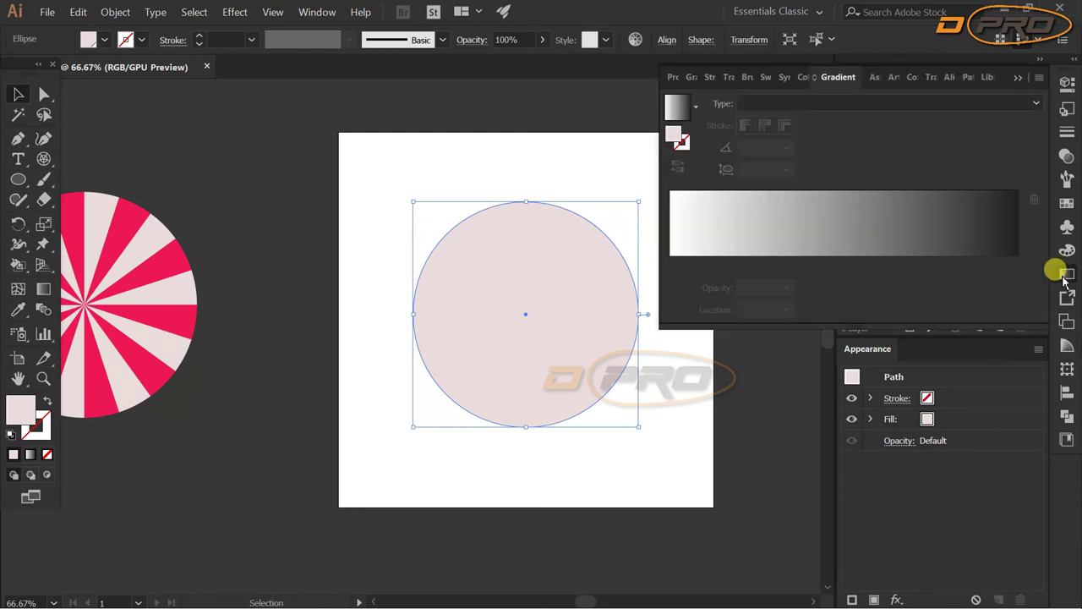
click(904, 103)
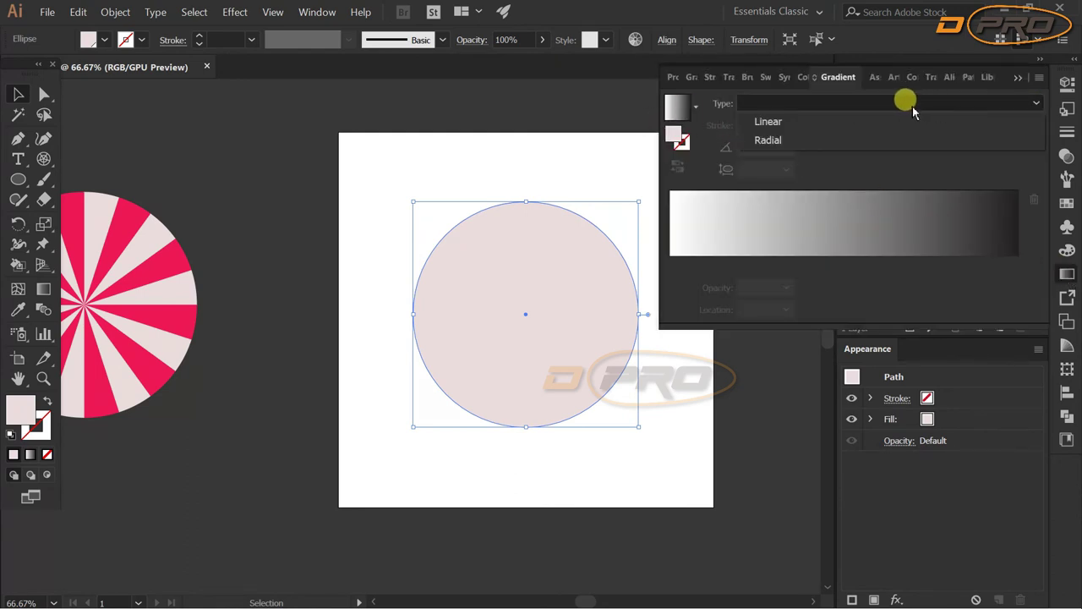
click(786, 138)
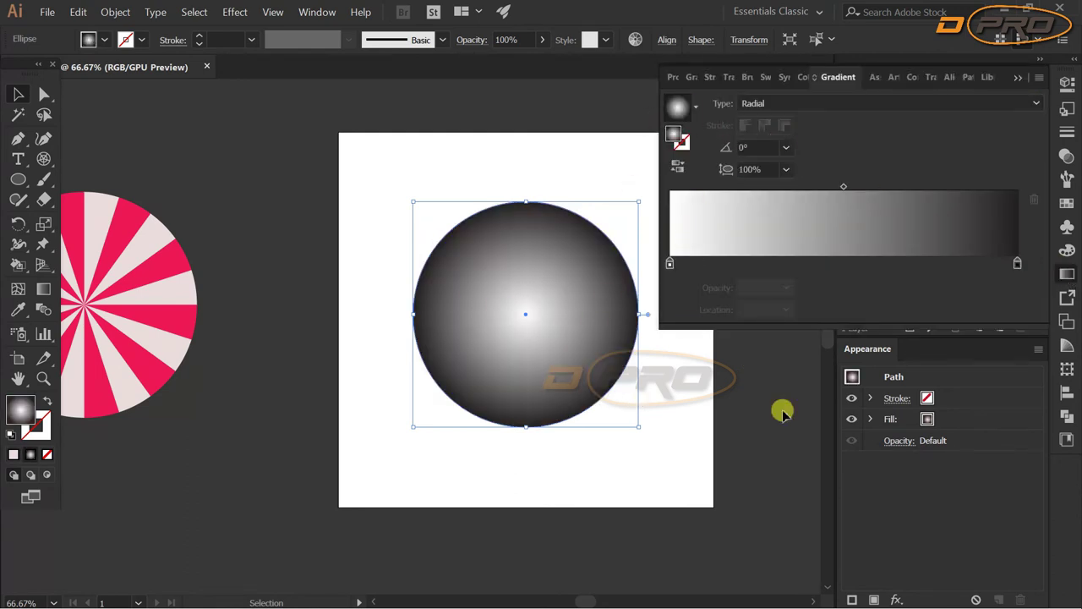
click(677, 166)
click(678, 167)
click(678, 166)
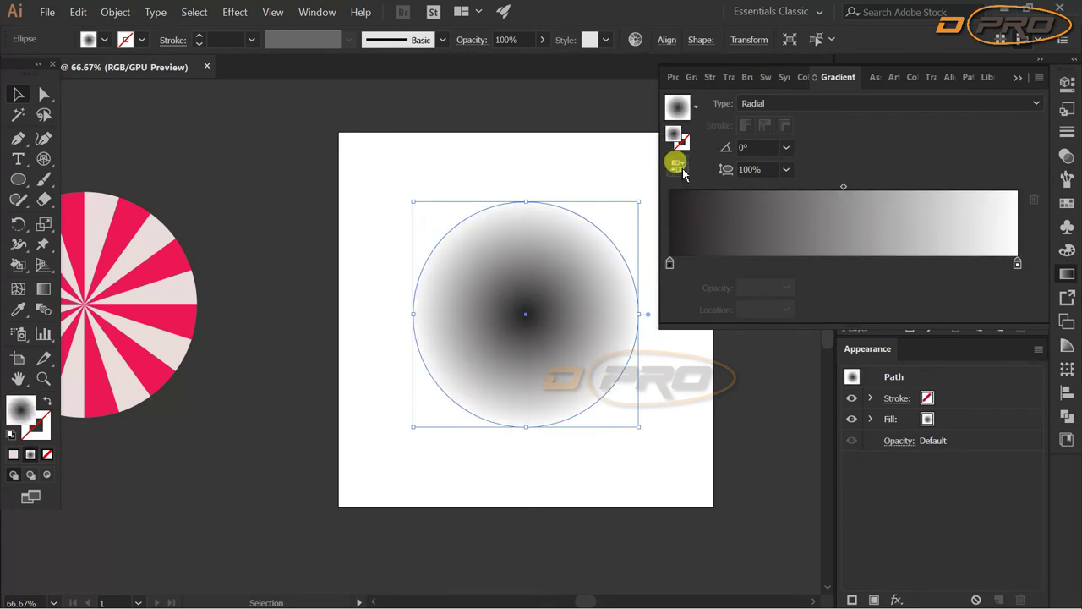
click(678, 166)
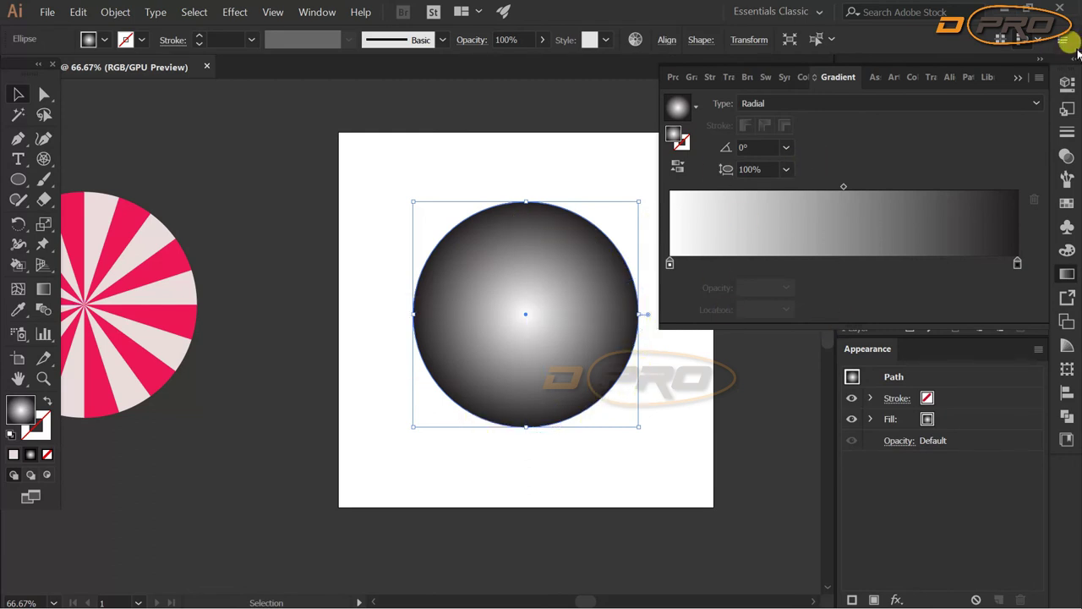
Expand the gradient circle's stroke and fill attributes and the contents of Layer 1, highlighting its ellipse entry
click(1018, 77)
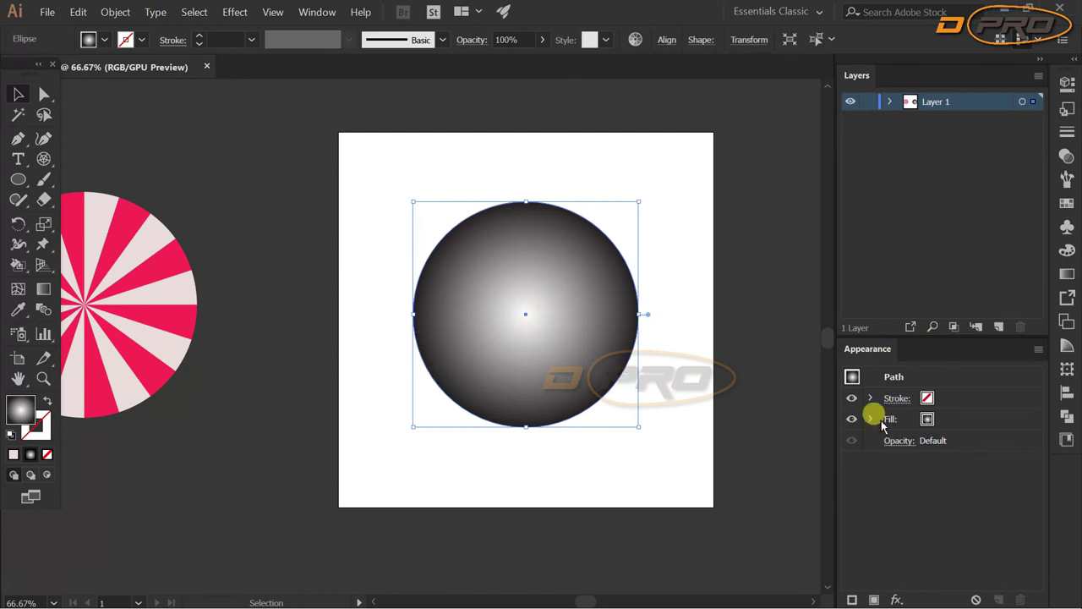
click(870, 397)
click(870, 397)
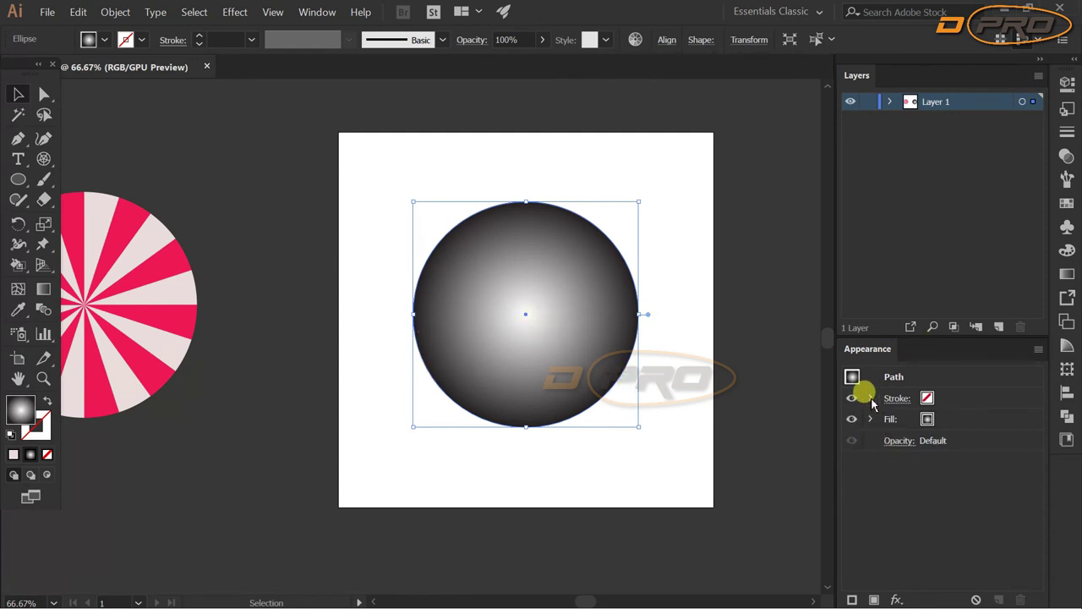
click(870, 397)
click(871, 441)
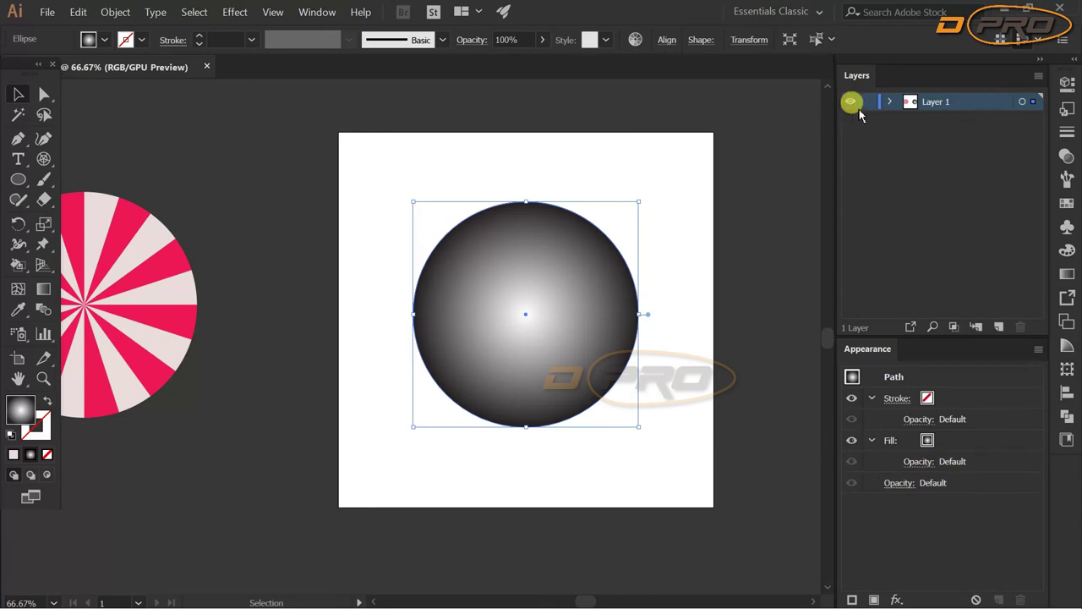
click(889, 101)
click(951, 118)
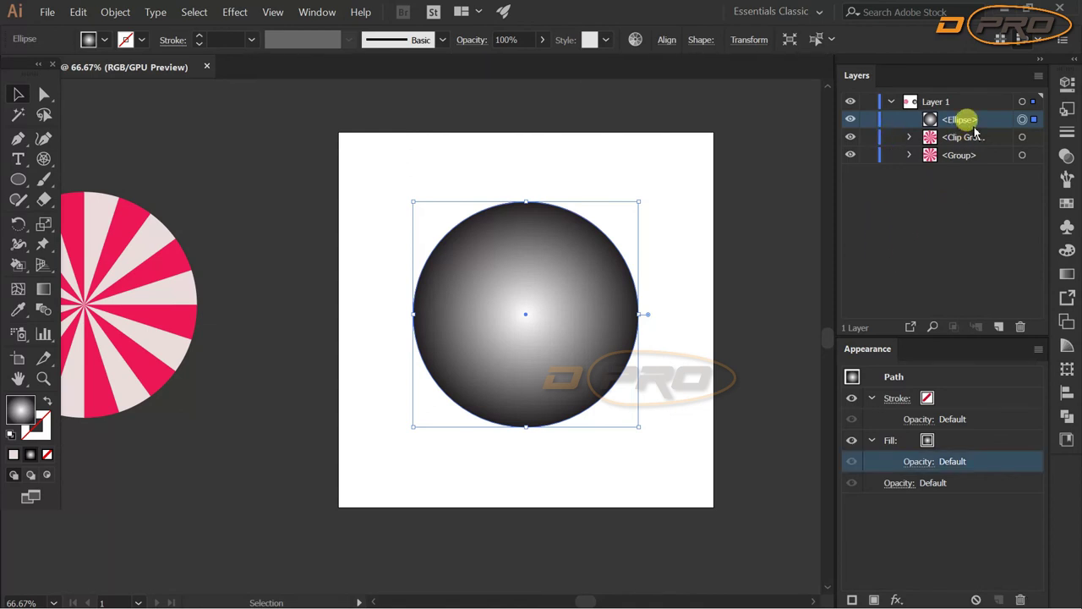
Set the fill opacity of the gradient circle to 40% and deselect it
click(917, 461)
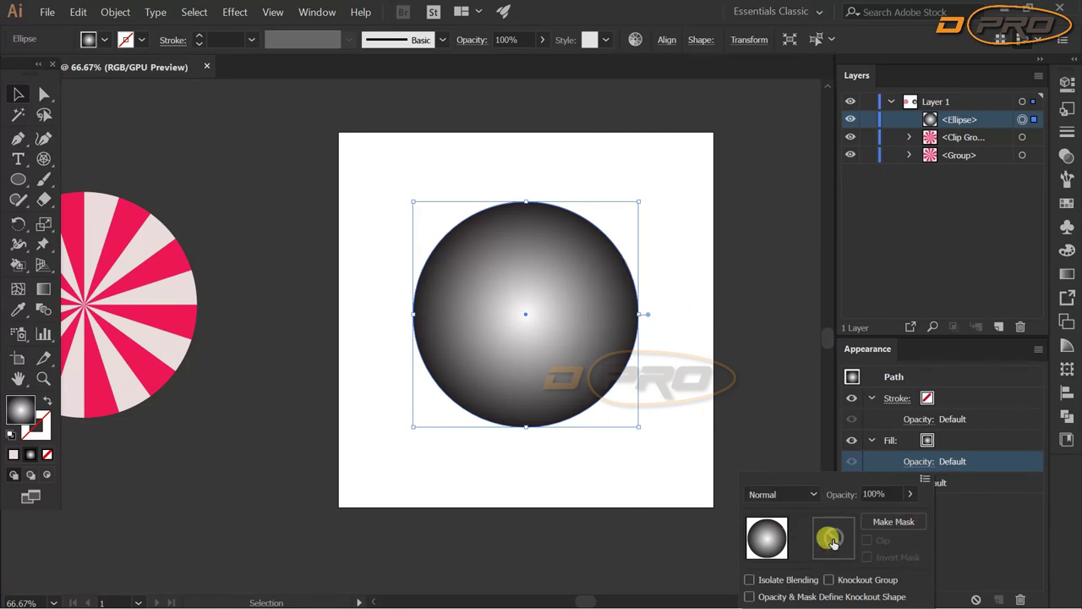
click(910, 495)
mouse_move(875, 525)
mouse_down()
mouse_move(864, 524)
mouse_move(876, 525)
mouse_up()
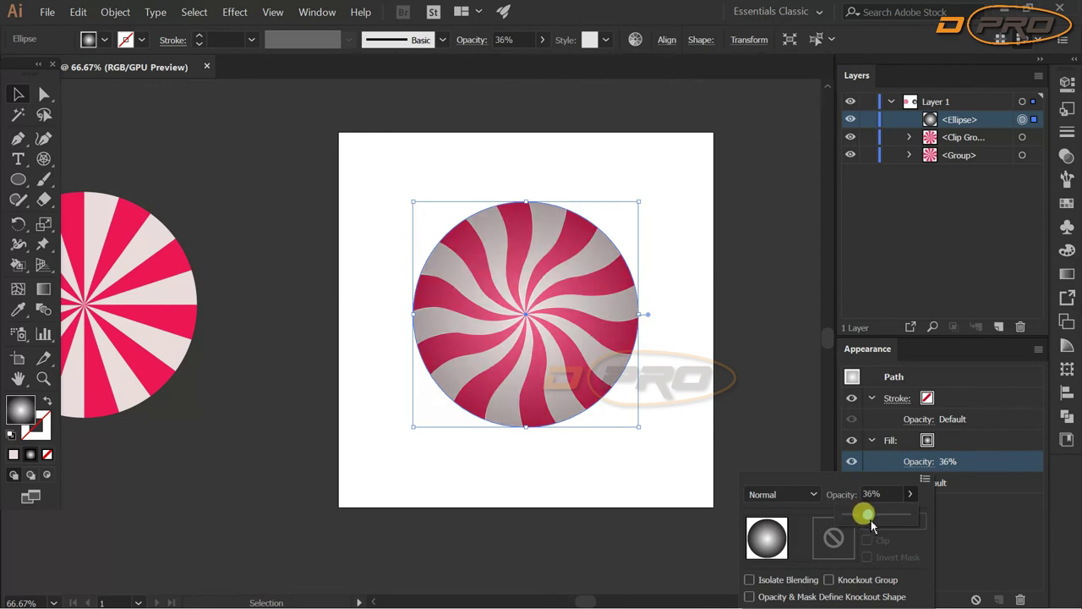
drag(874, 527, 872, 526)
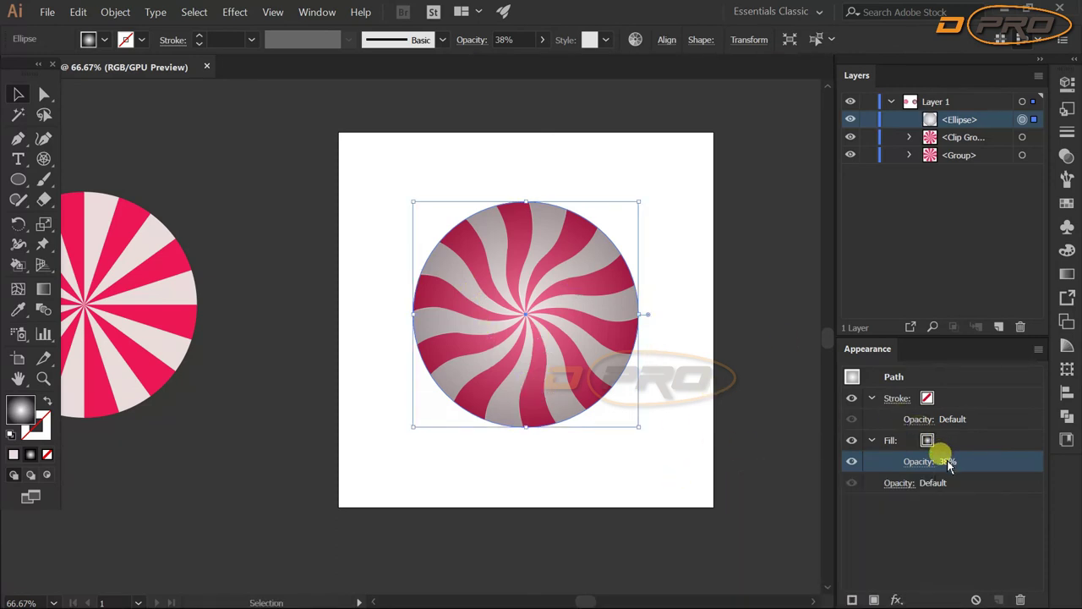
click(921, 464)
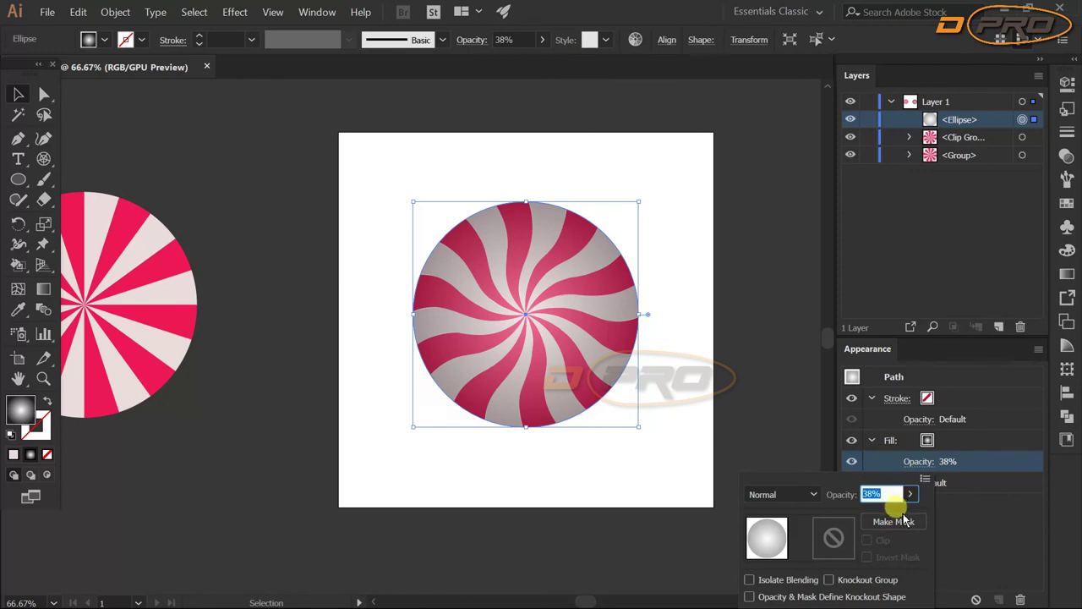
click(910, 494)
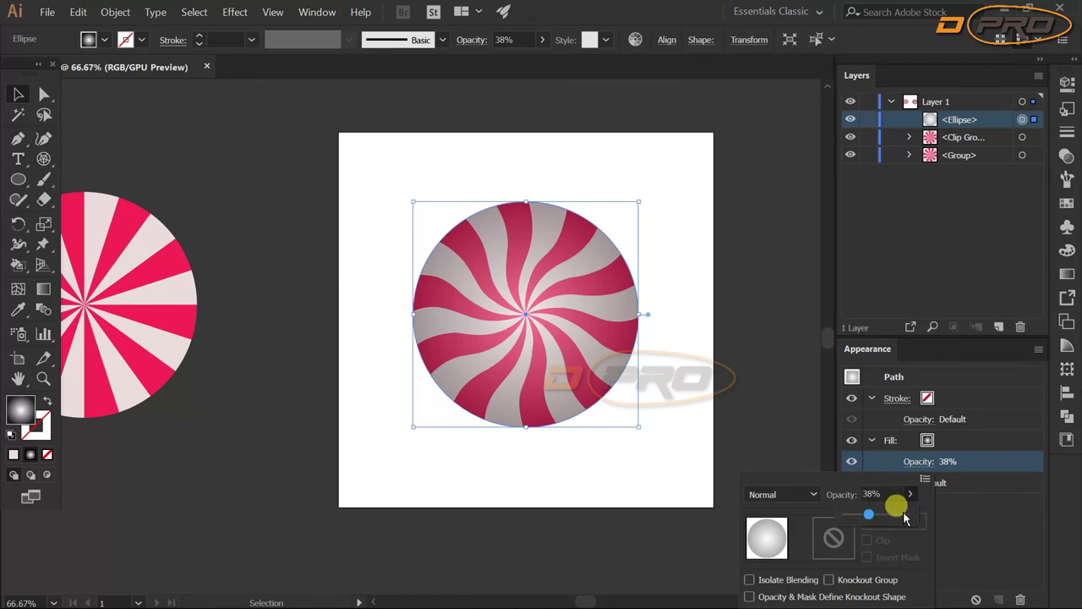
drag(868, 520, 878, 523)
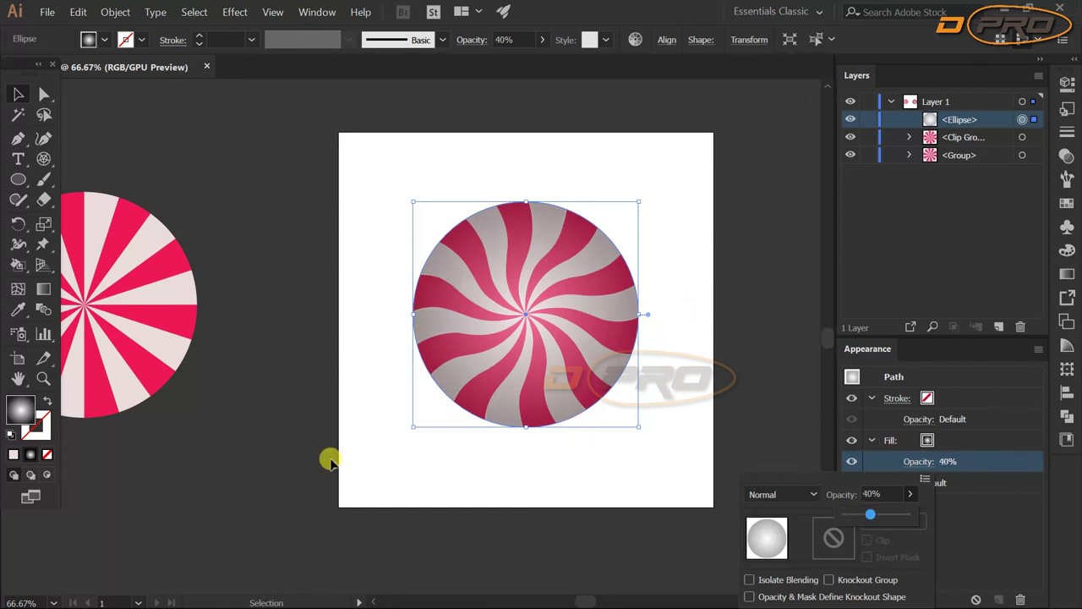
click(909, 493)
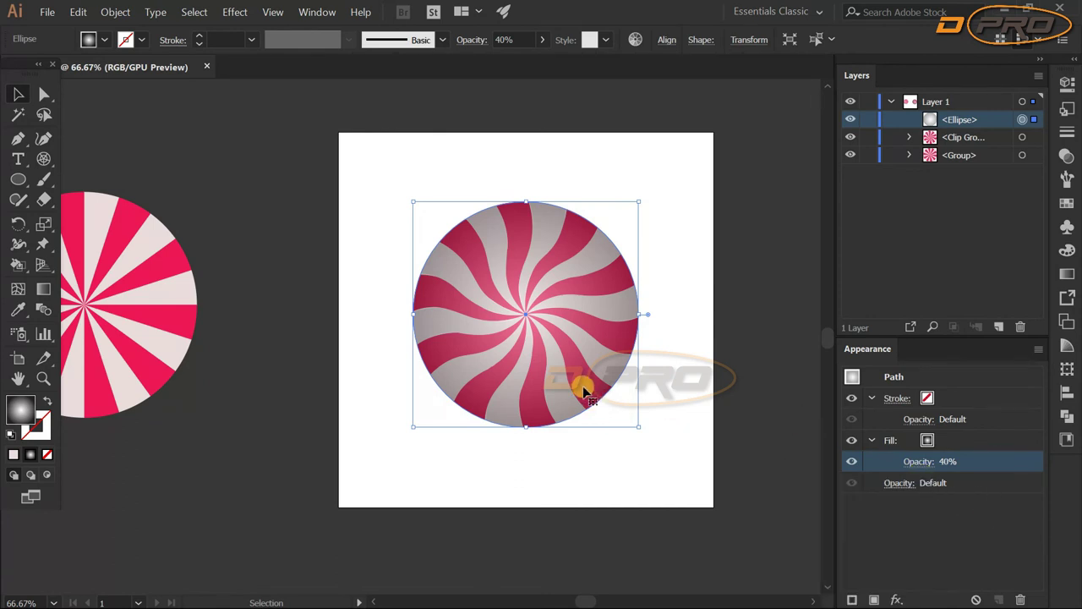
scroll(582, 386, down, 3)
scroll(696, 398, up, 1)
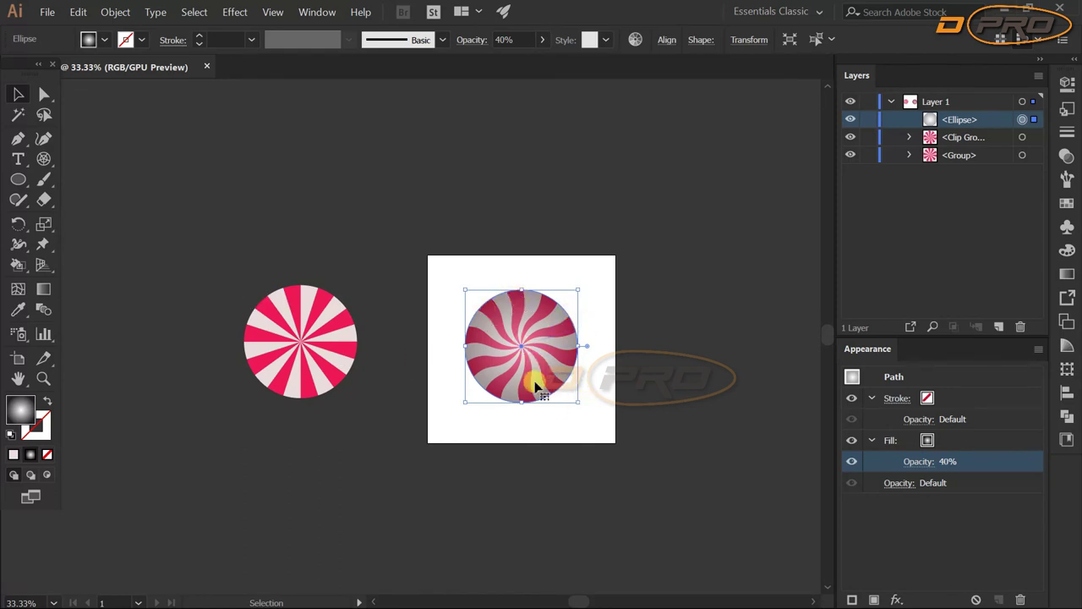
scroll(596, 379, up, 3)
scroll(668, 433, down, 2)
click(672, 445)
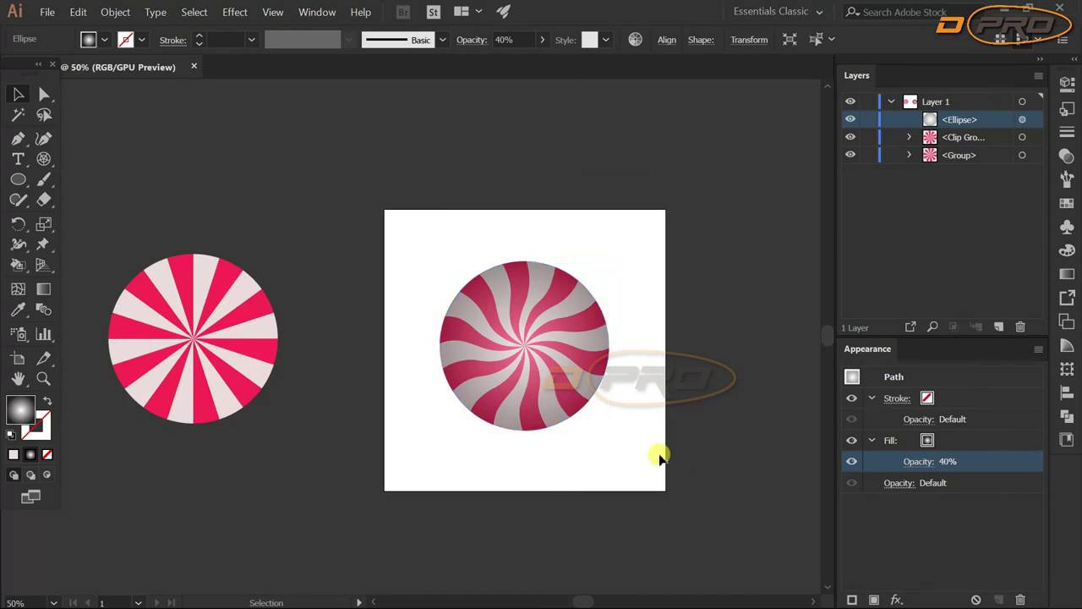